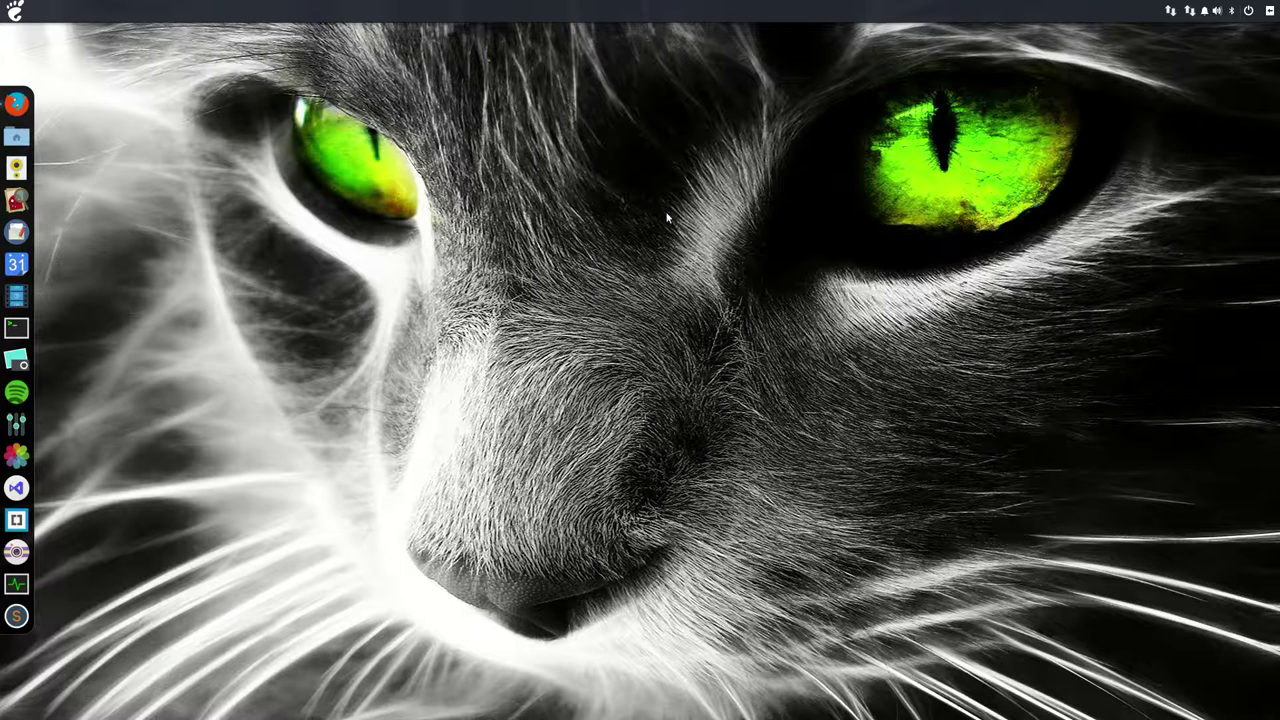
Inspect the two network indicator menus in the top panel and the applications menu.
{"action": "left_click", "coordinate": [1174, 14]}
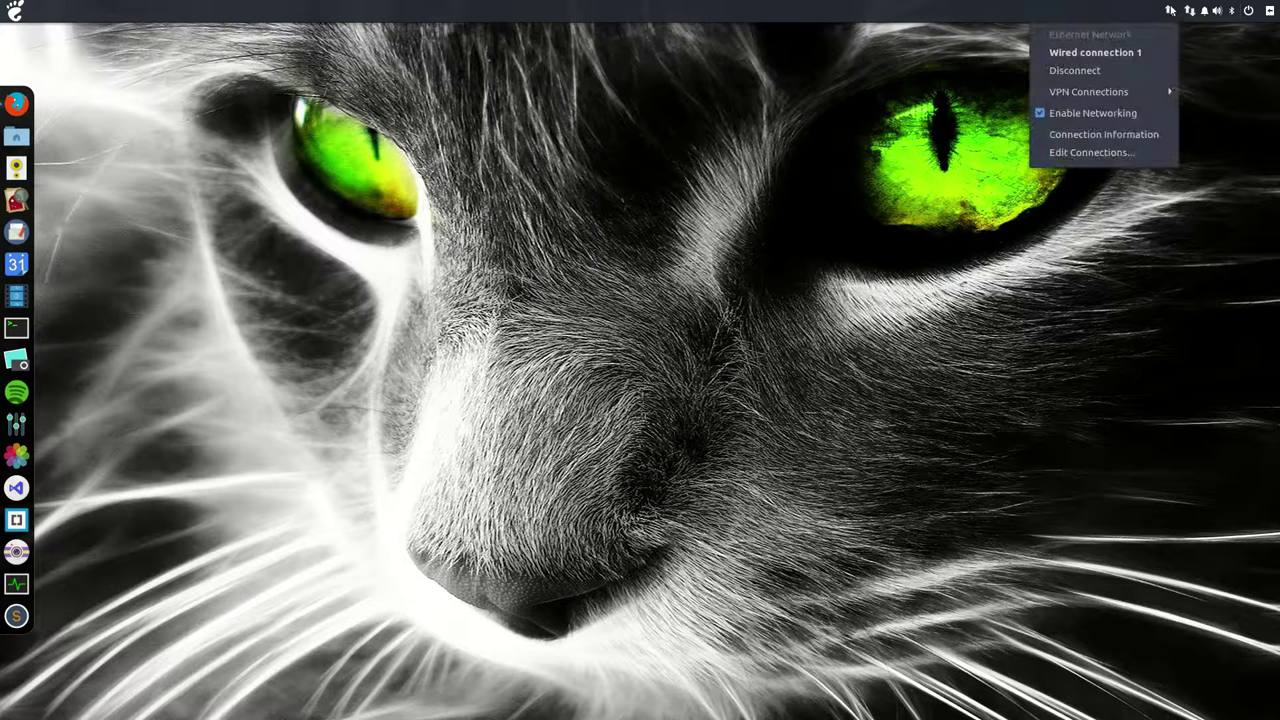
{"action": "left_click", "coordinate": [1198, 37]}
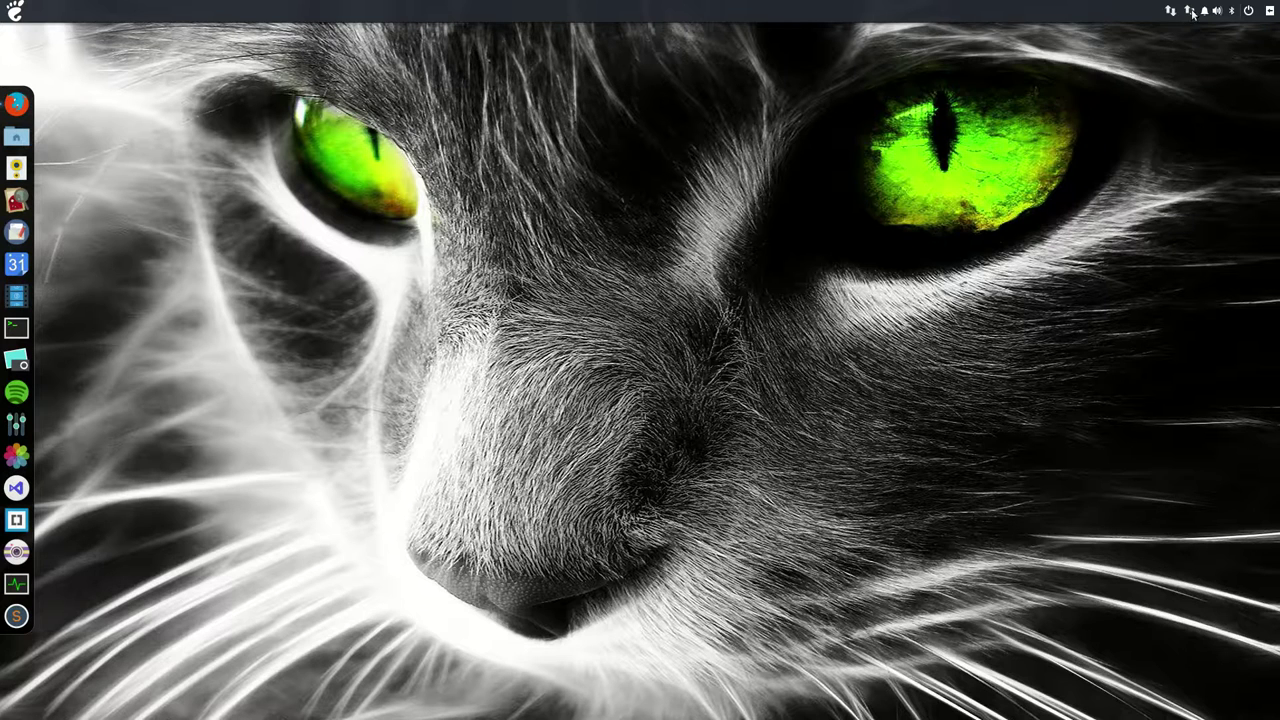
{"action": "left_click", "coordinate": [1189, 11]}
{"action": "left_click", "coordinate": [1174, 13]}
{"action": "left_click", "coordinate": [1189, 11]}
{"action": "left_click", "coordinate": [903, 113]}
{"action": "left_click", "coordinate": [16, 11]}
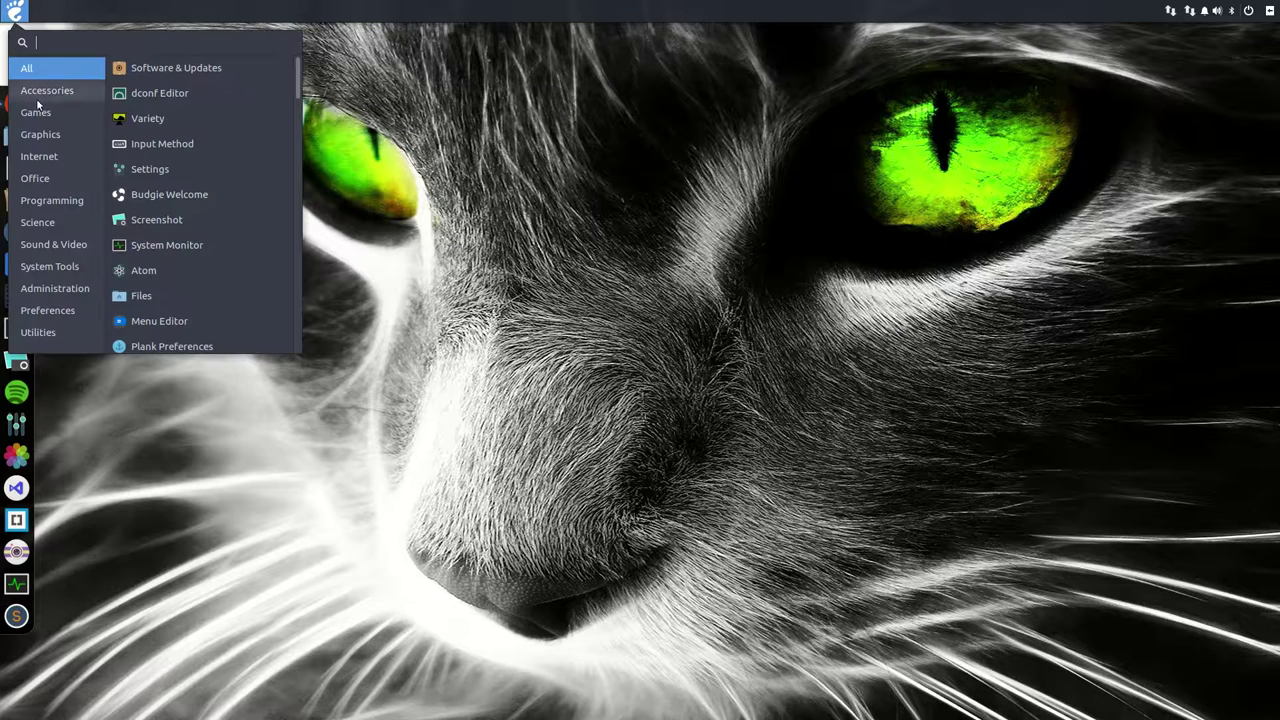
{"action": "left_click", "coordinate": [548, 293]}
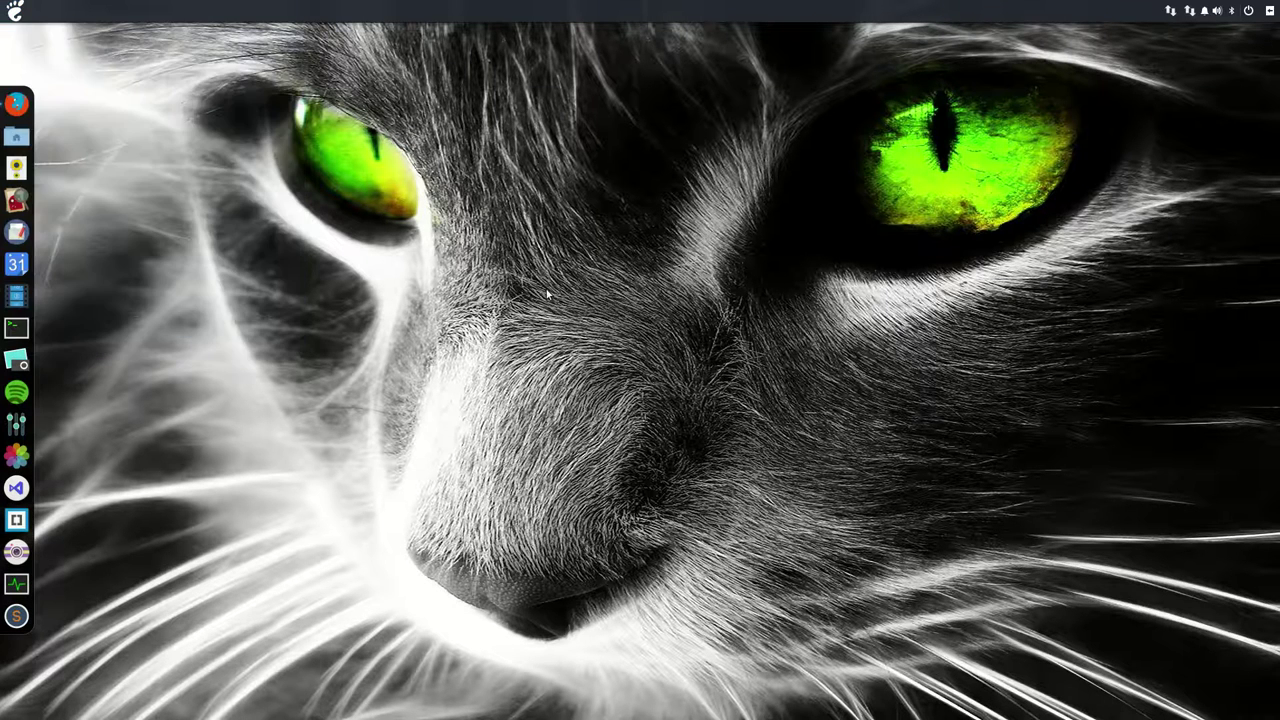
Run screenfetch in a new terminal and highlight the WM line of its output.
{"action": "key", "text": "ctrl+alt+t"}
{"action": "type", "text": "scr"}
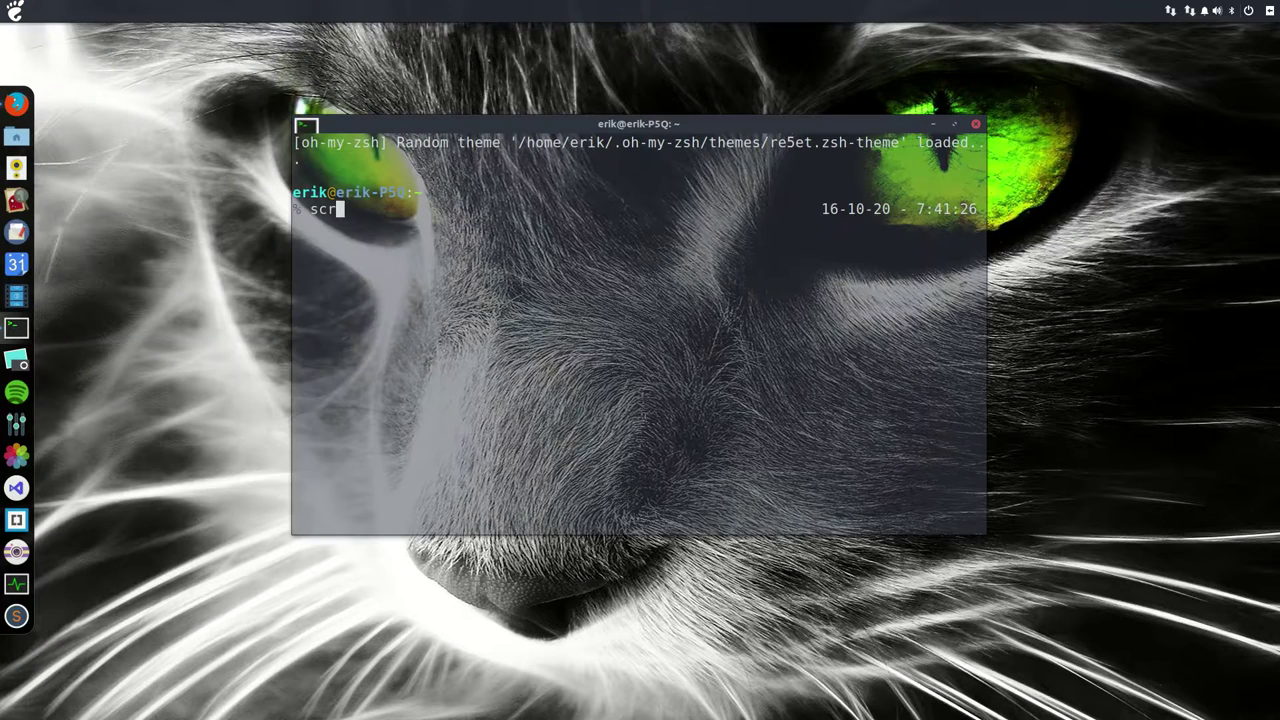
{"action": "type", "text": "eenfetch"}
{"action": "key", "text": "Return"}
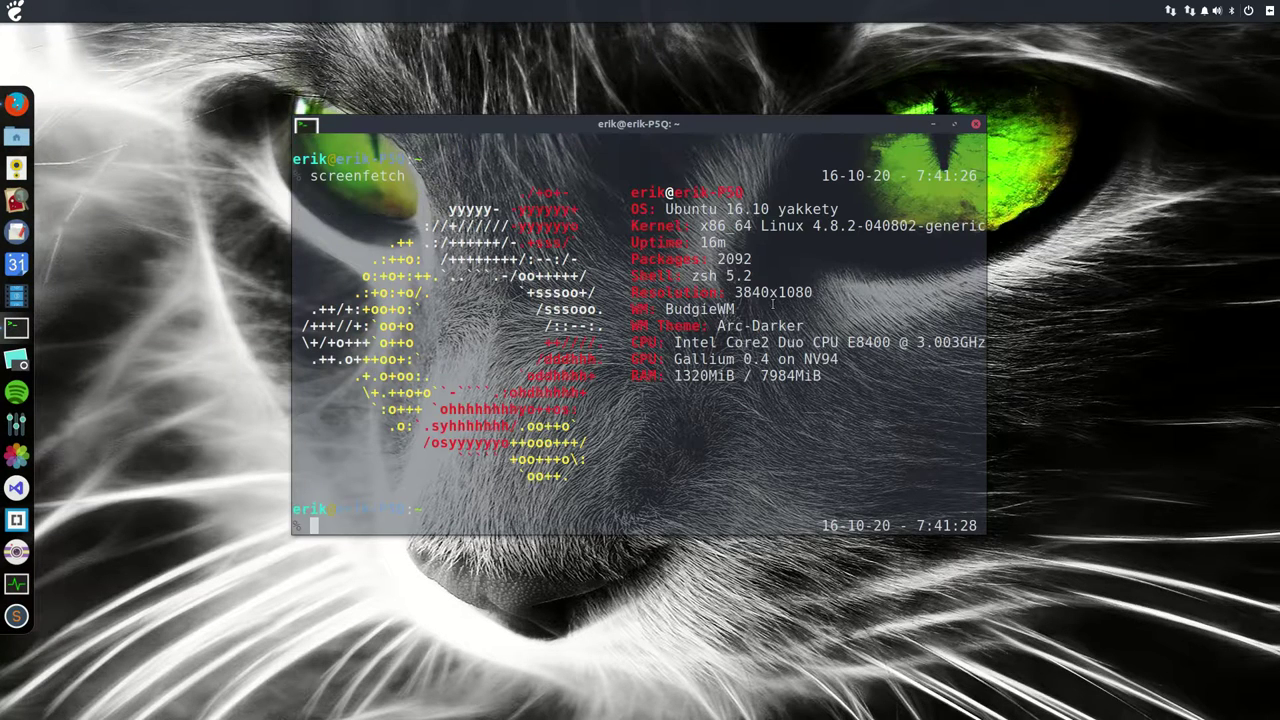
{"action": "left_click_drag", "start_coordinate": [626, 309], "coordinate": [985, 310]}
{"action": "left_click", "coordinate": [1084, 92]}
Open the general Budgie Settings from the Raven sidebar.
{"action": "left_click", "coordinate": [1270, 10]}
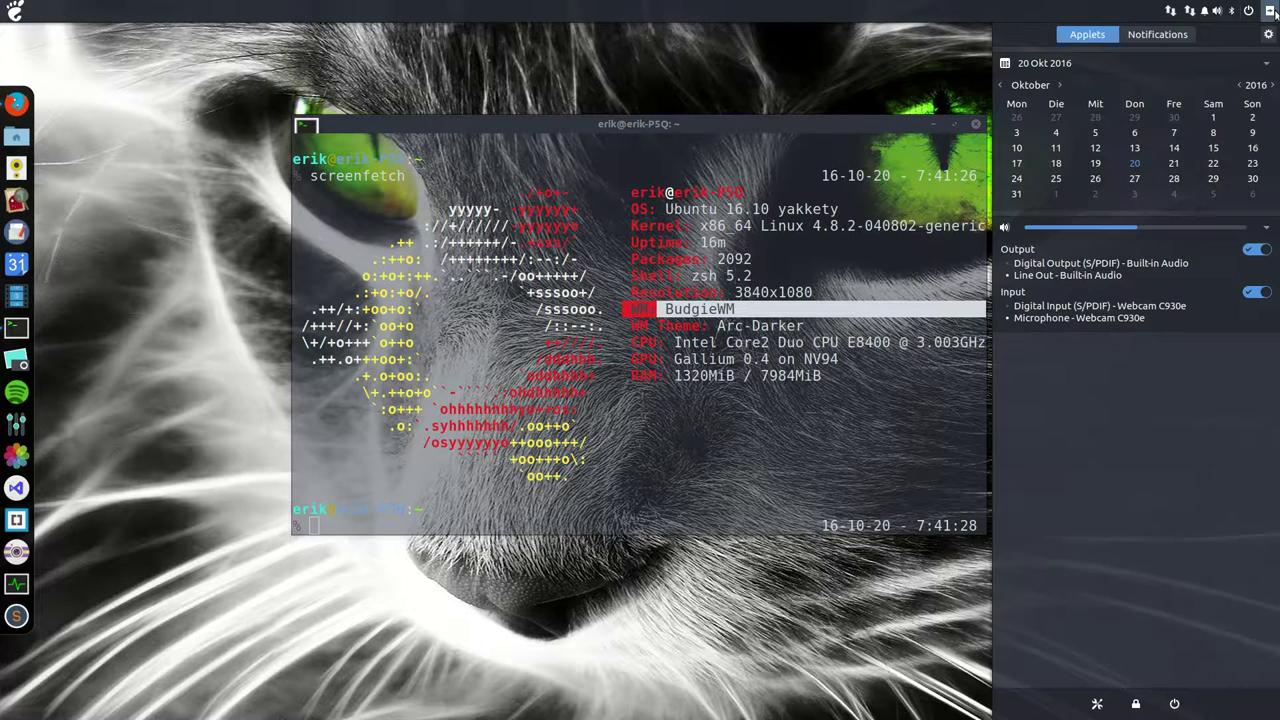
{"action": "left_click", "coordinate": [1267, 40]}
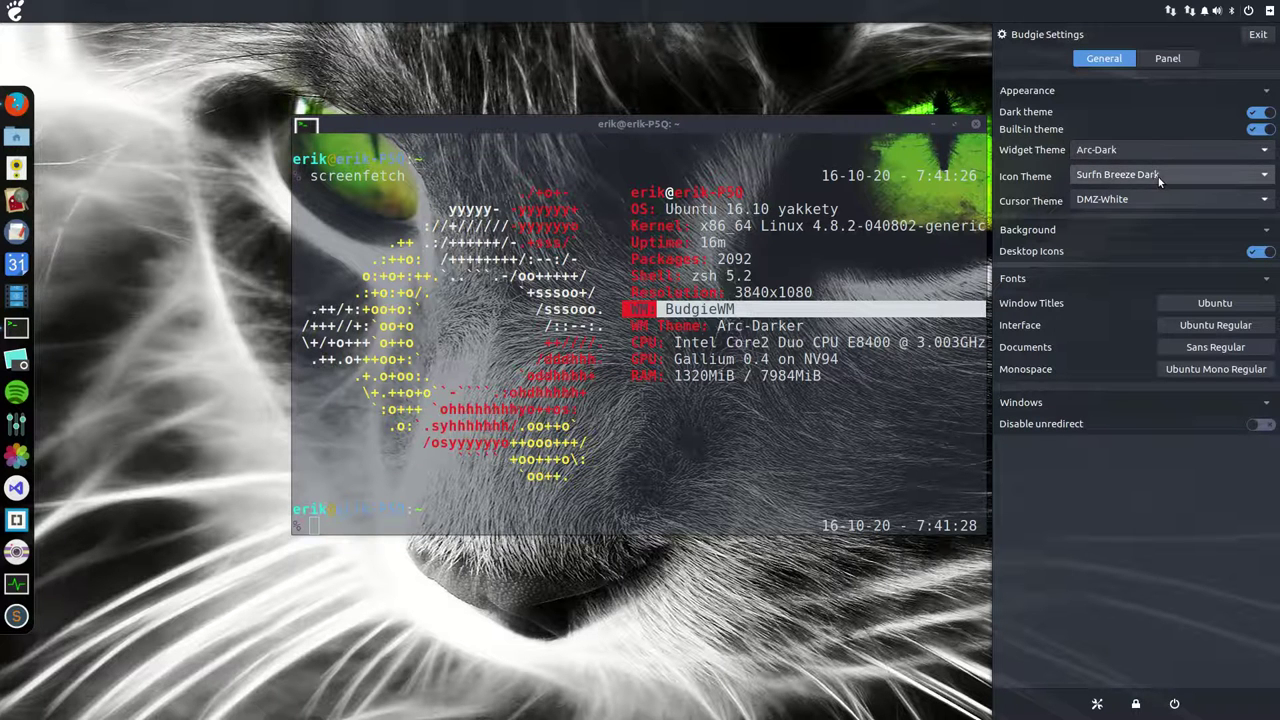
Open a new file manager window on Home, close the older file window and the terminal, and place the new window near mid-screen.
{"action": "left_click", "coordinate": [16, 136]}
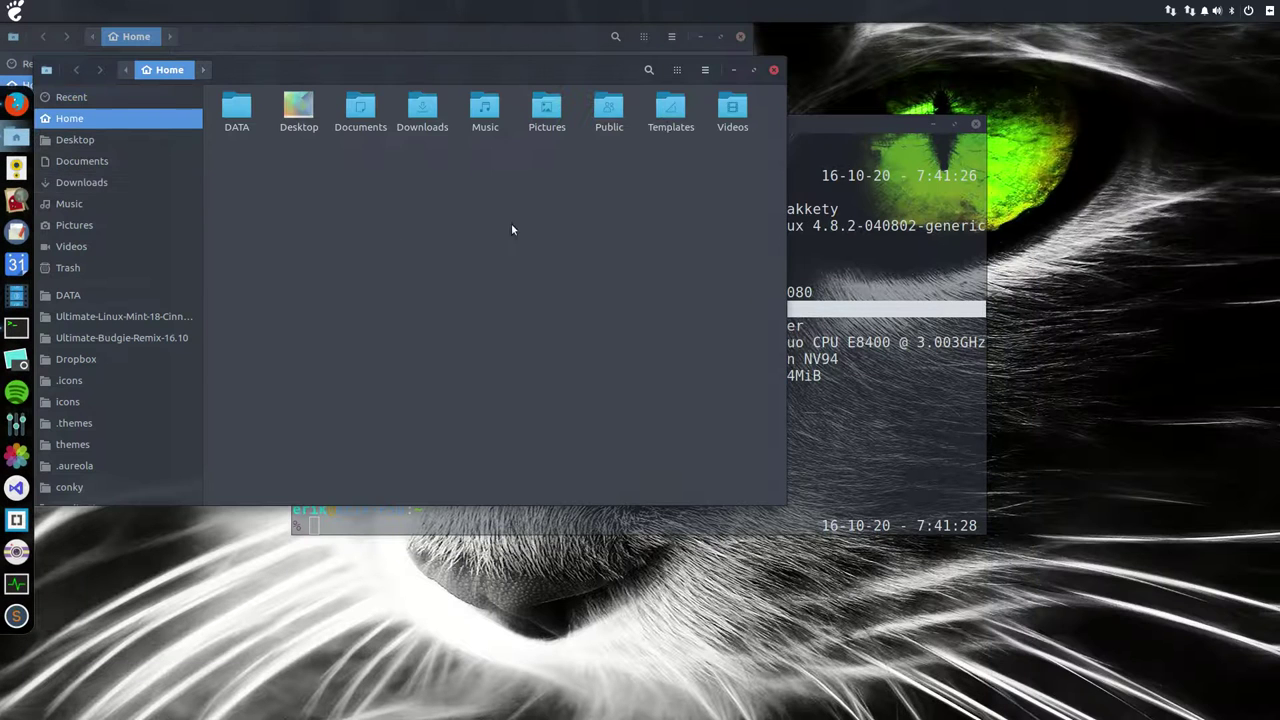
{"action": "left_click_drag", "start_coordinate": [560, 74], "coordinate": [832, 252]}
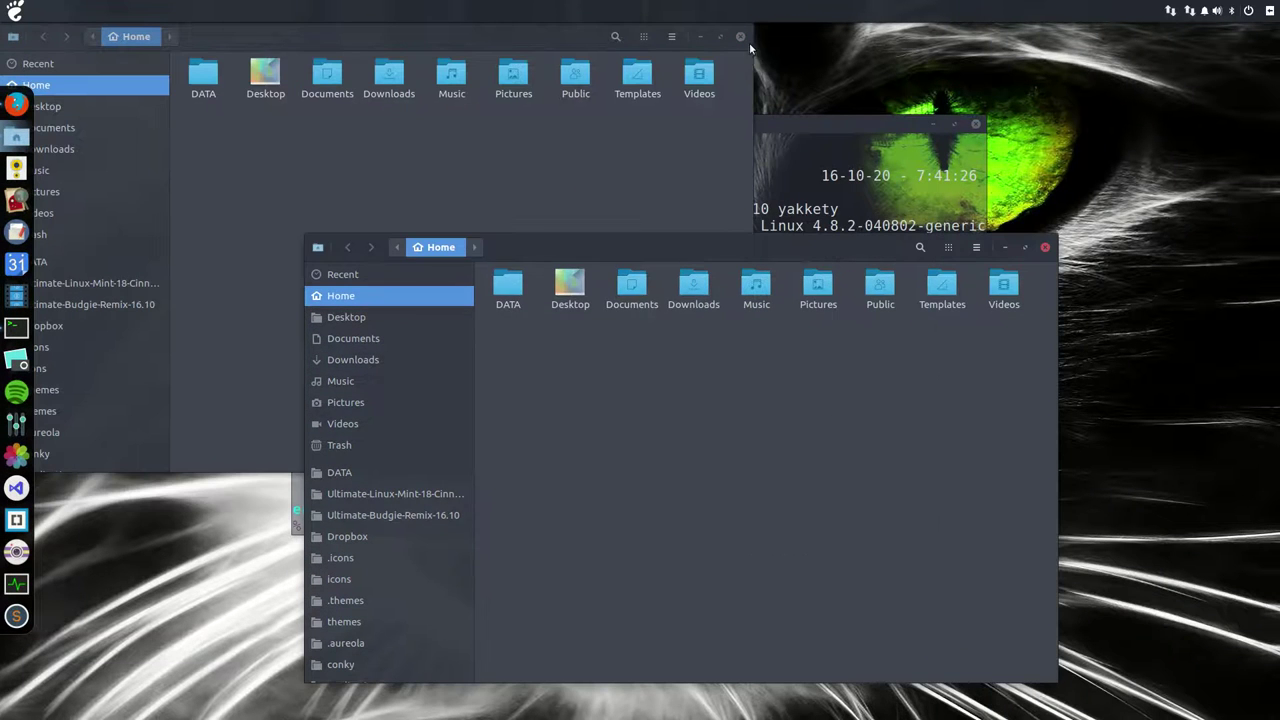
{"action": "left_click", "coordinate": [740, 150]}
{"action": "left_click", "coordinate": [740, 37]}
{"action": "left_click", "coordinate": [976, 124]}
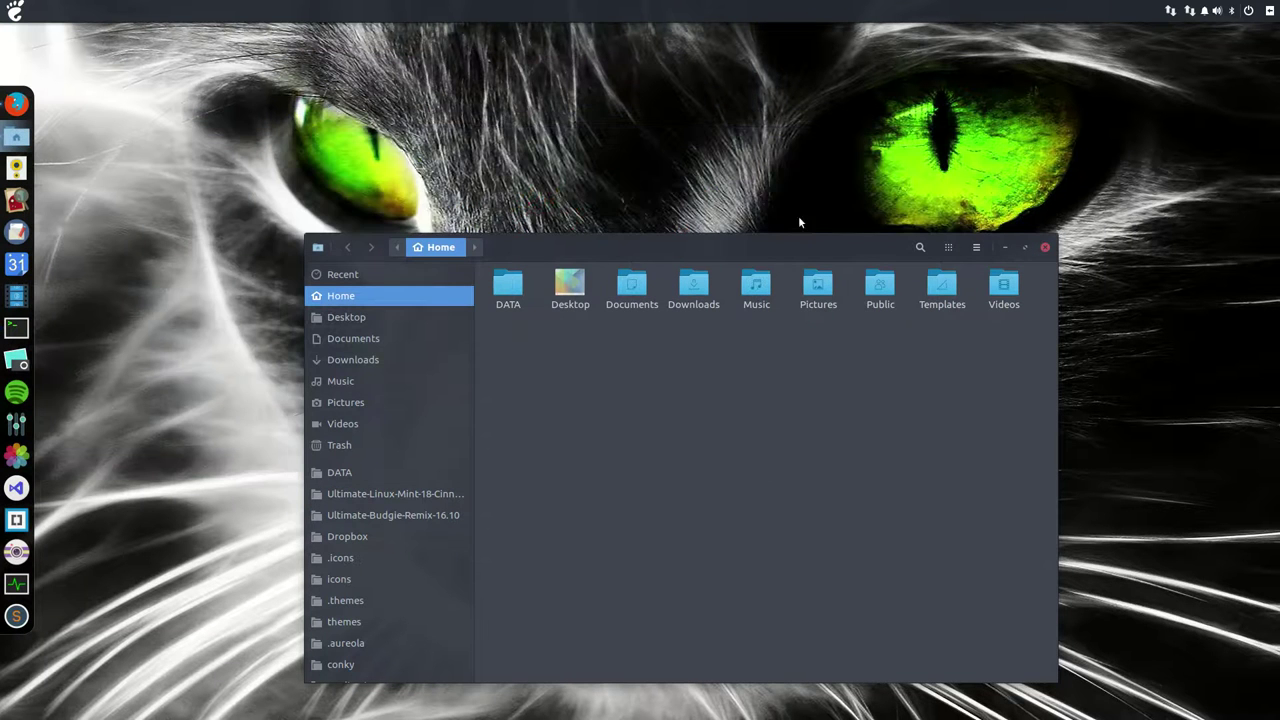
{"action": "left_click_drag", "start_coordinate": [756, 241], "coordinate": [633, 128]}
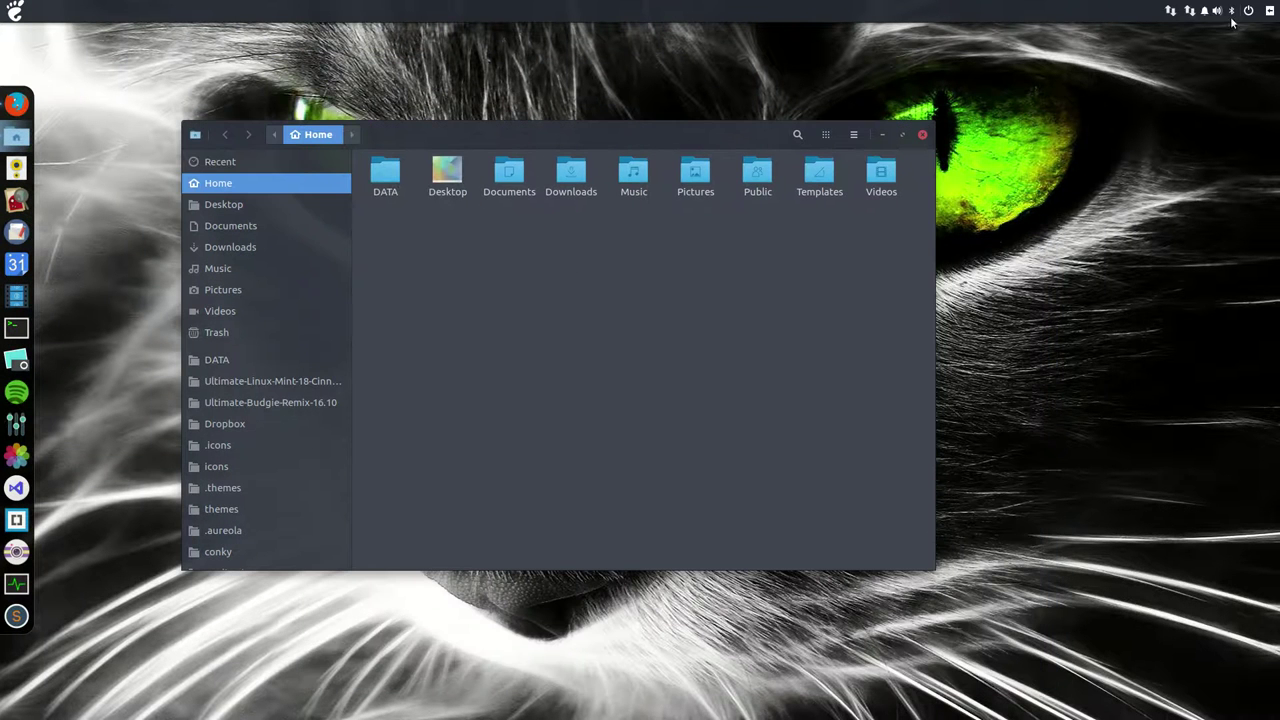
Bring up Budgie Settings again, view the Panel settings and return to the General settings.
{"action": "left_click", "coordinate": [1269, 10]}
{"action": "left_click", "coordinate": [1273, 38]}
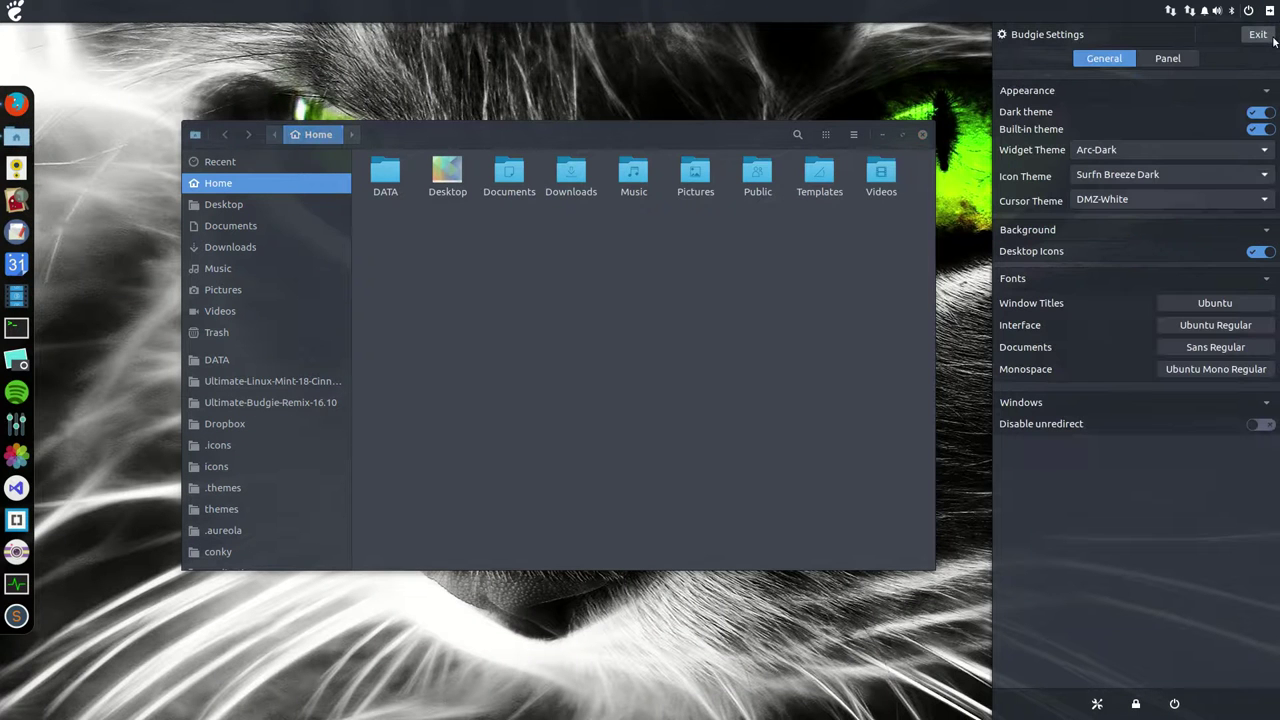
{"action": "left_click", "coordinate": [1167, 59]}
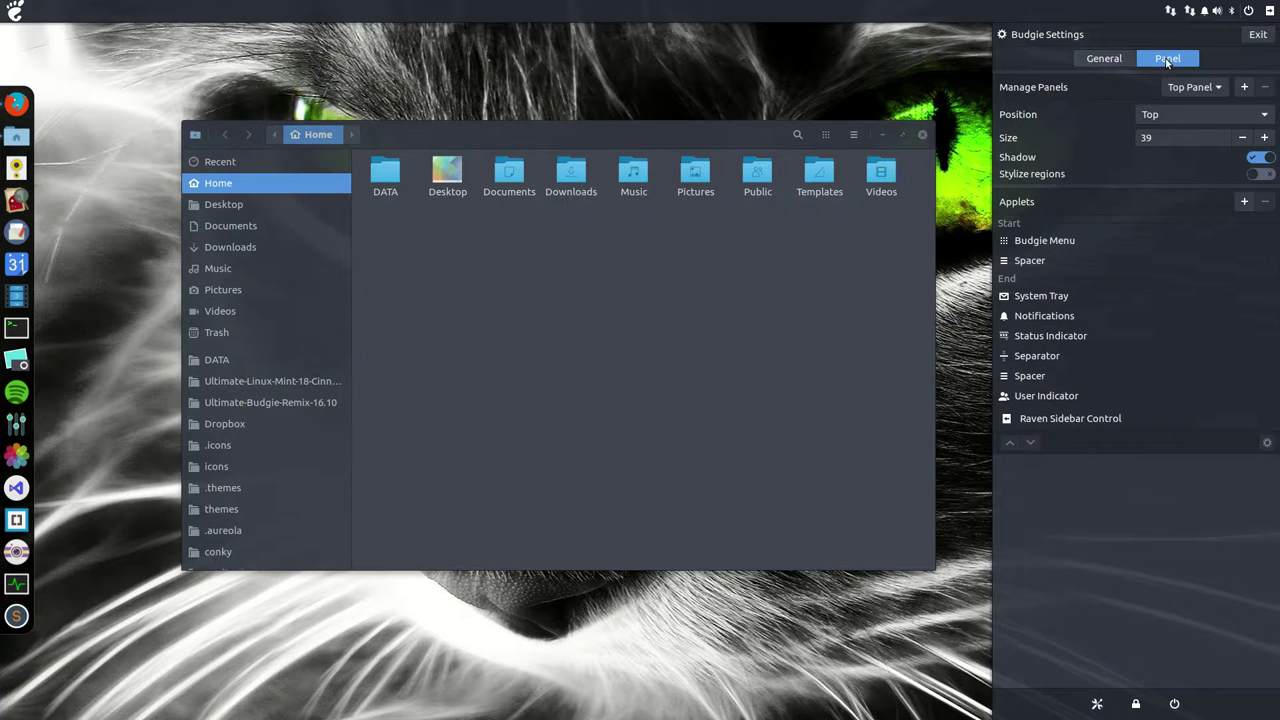
{"action": "left_click", "coordinate": [1104, 60]}
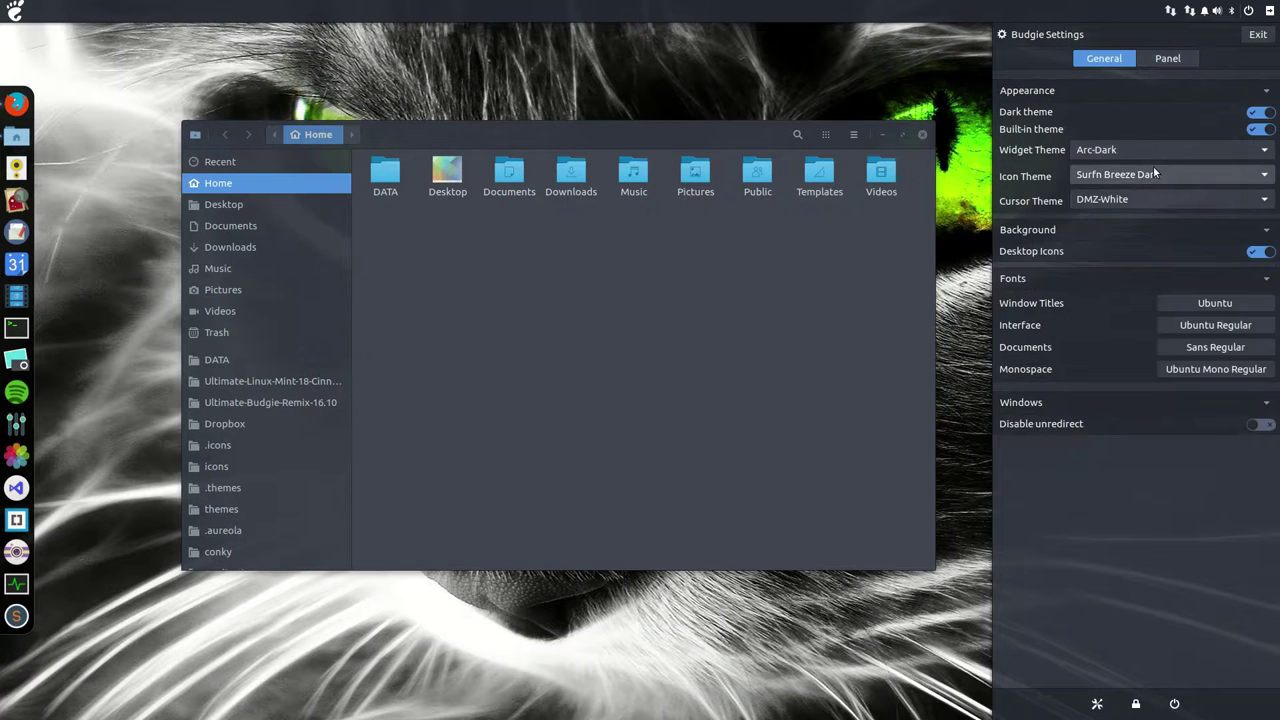
Set the icon theme to Surfn Orange and preview the preceding Surfn variants one by one, back to plain Surfn.
{"action": "left_click", "coordinate": [1179, 173]}
{"action": "left_click", "coordinate": [1141, 237]}
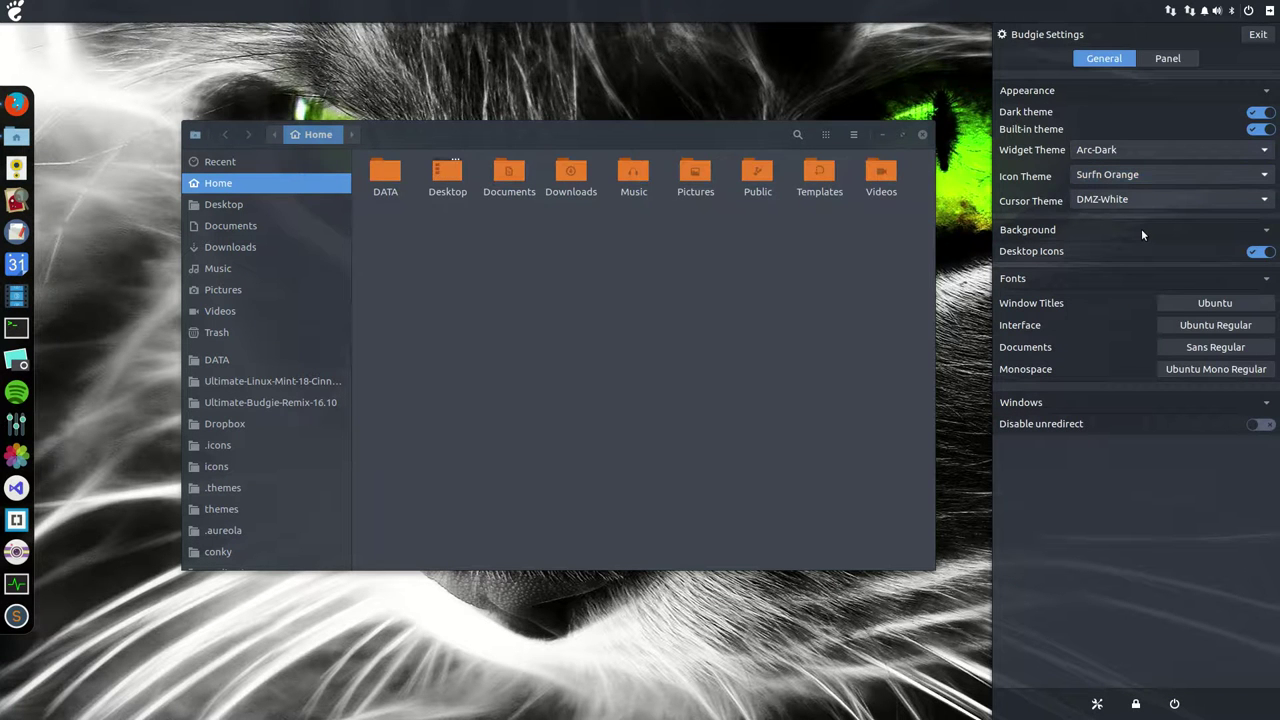
{"action": "key", "text": "Up"}
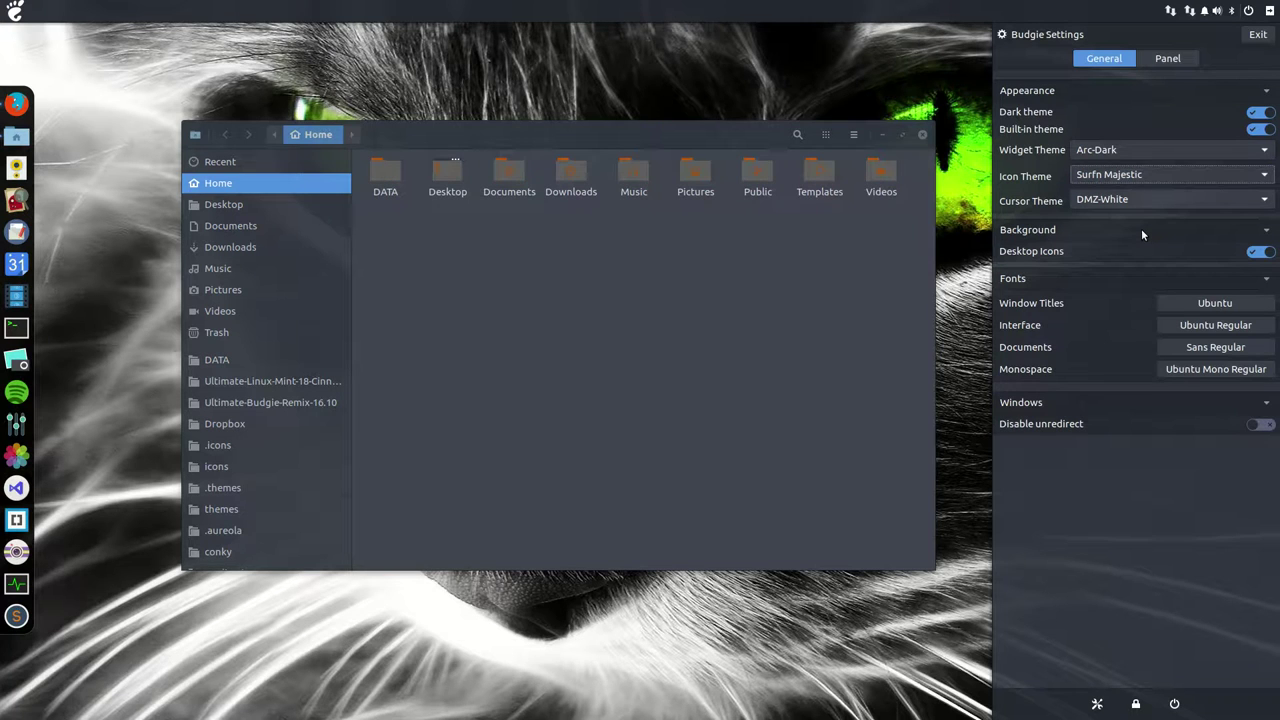
{"action": "key", "text": "Up"}
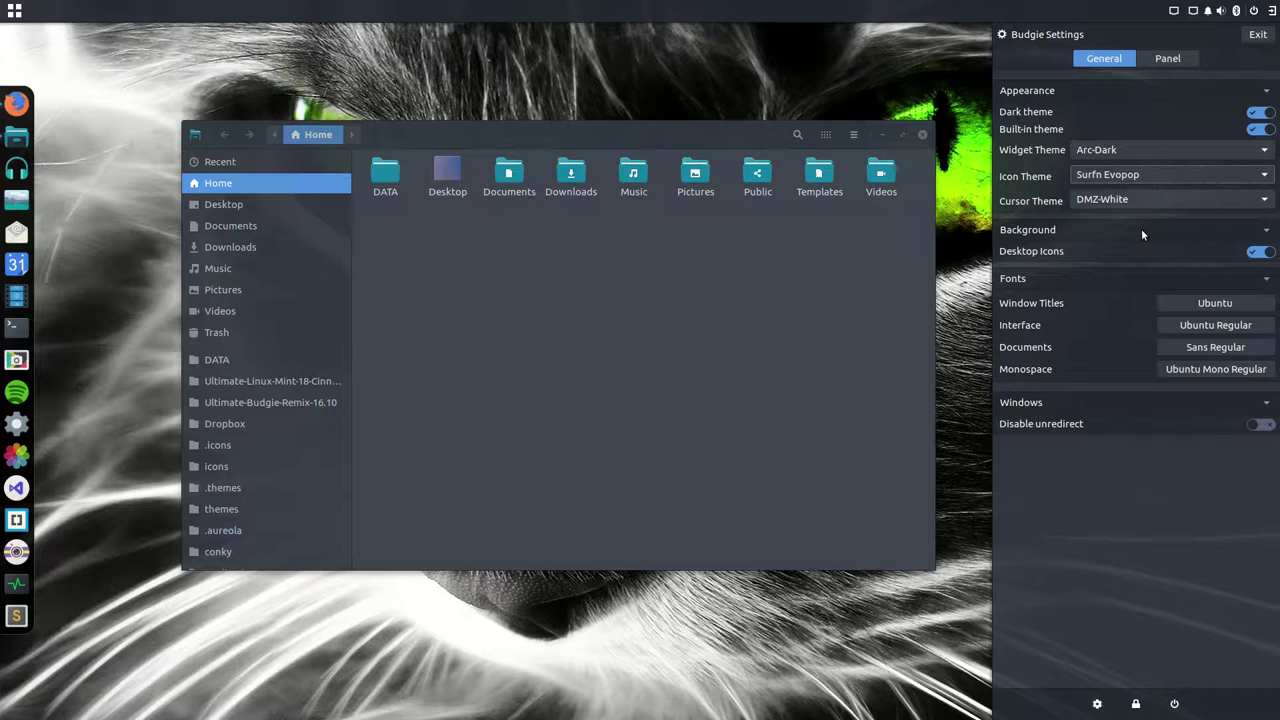
{"action": "key", "text": "Up"}
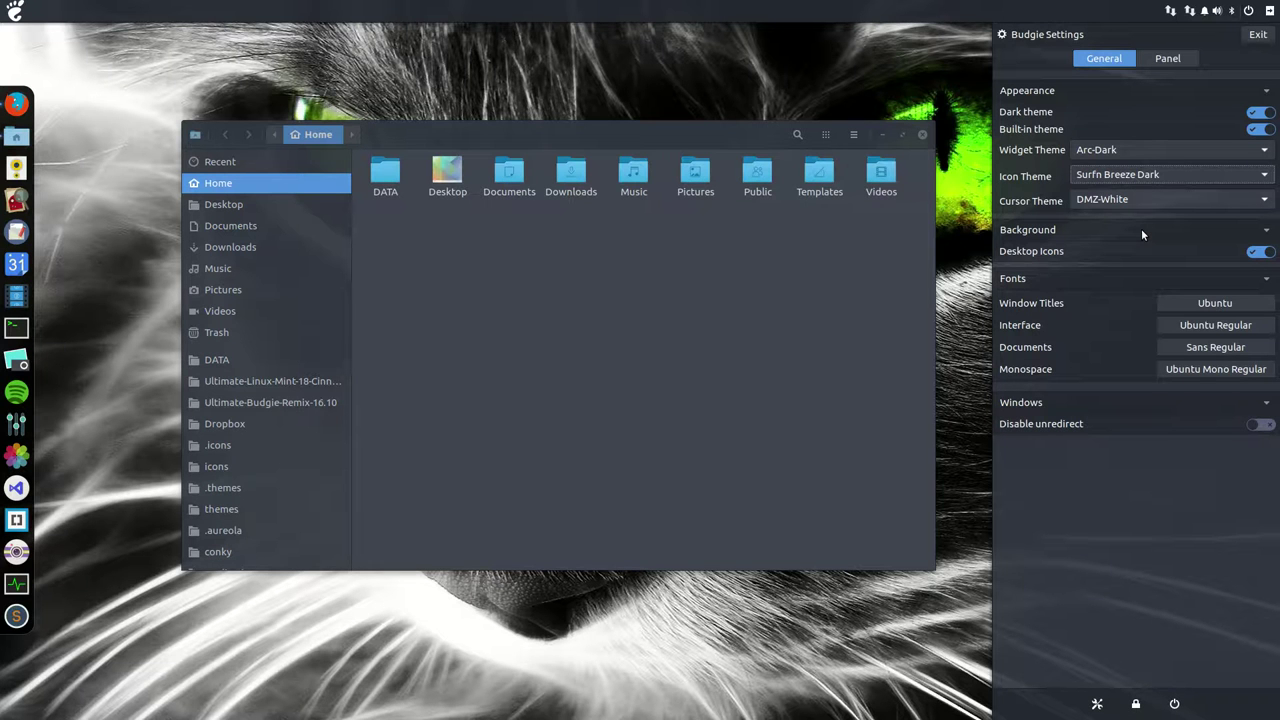
{"action": "key", "text": "Up"}
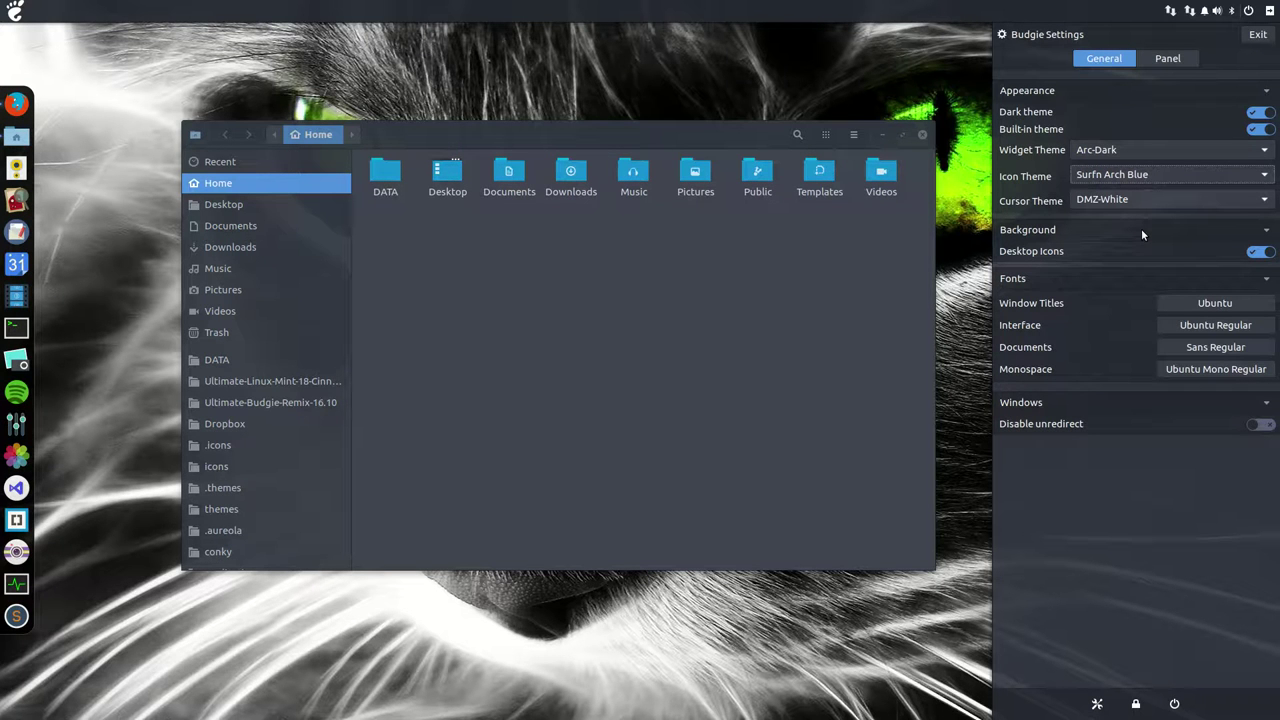
{"action": "key", "text": "Up"}
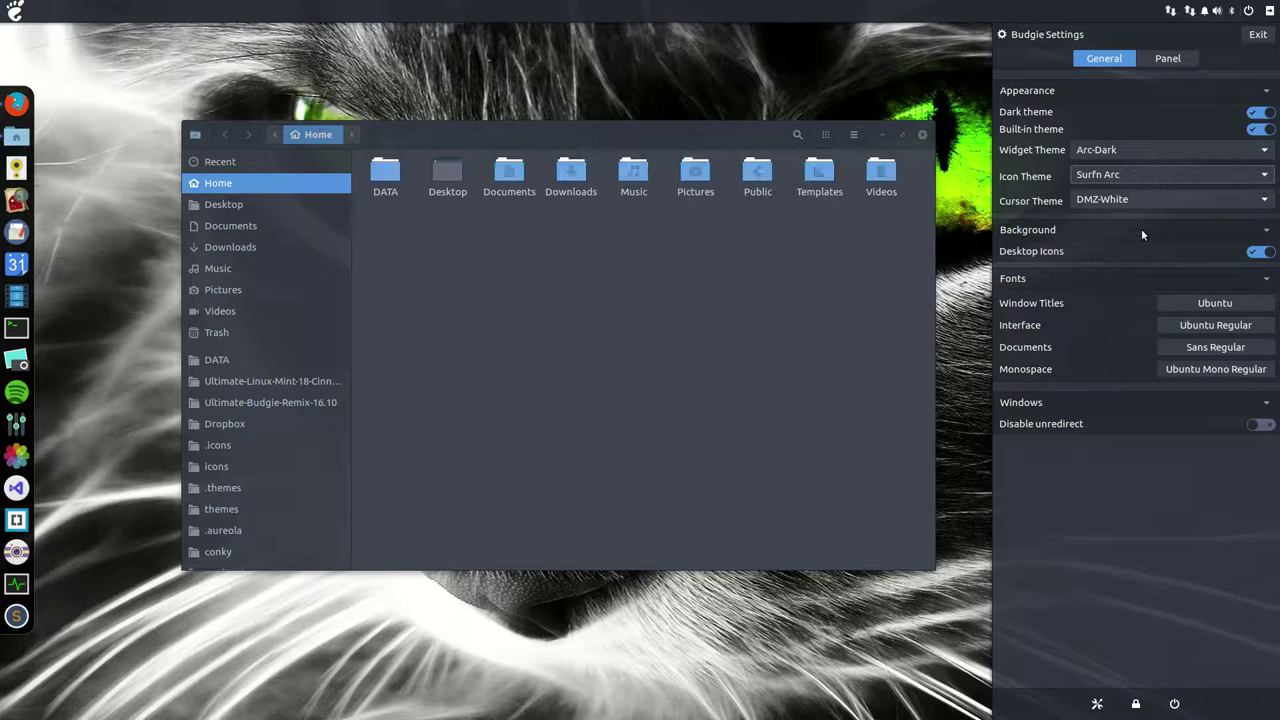
{"action": "key", "text": "Up"}
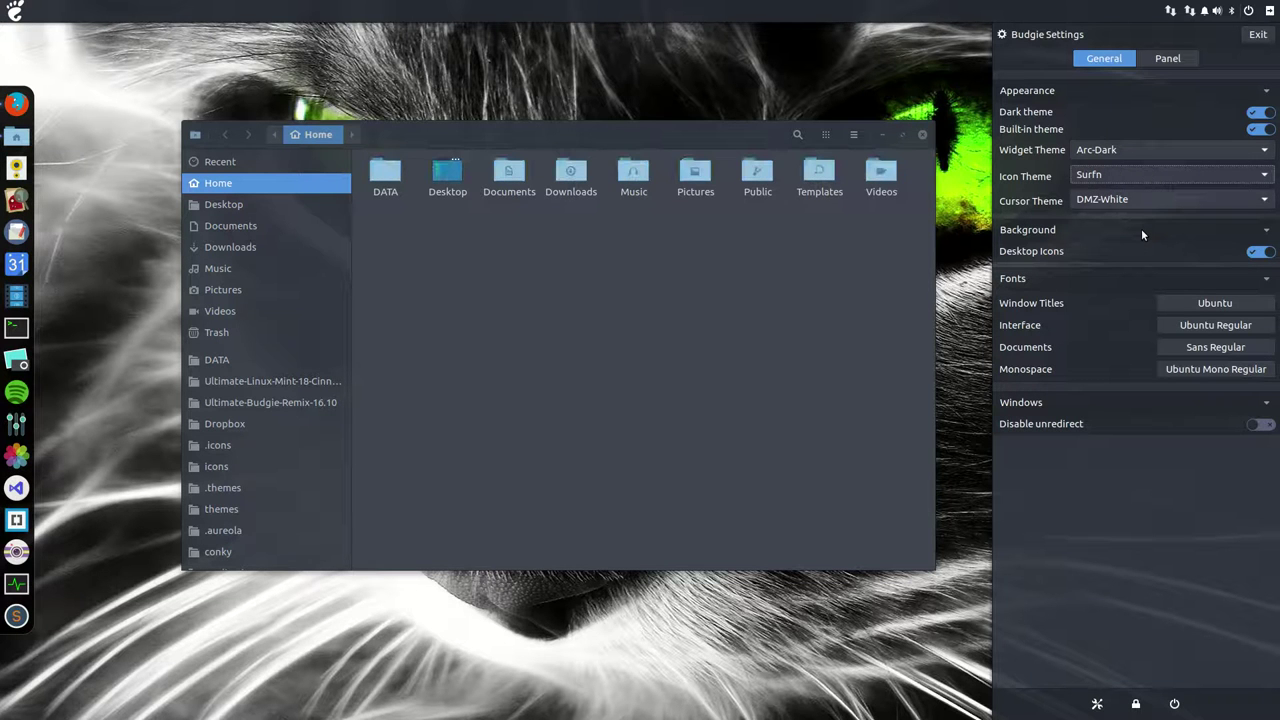
Preview the Sardi icon themes in reverse order, including Sardi Polo, Sardi Mono Vertexed and Sardi Mono Santa Claus, to Sardi Mono Papirus Dark.
{"action": "key", "text": "Up"}
{"action": "key", "text": "Up"}
{"action": "key", "text": "Up"}
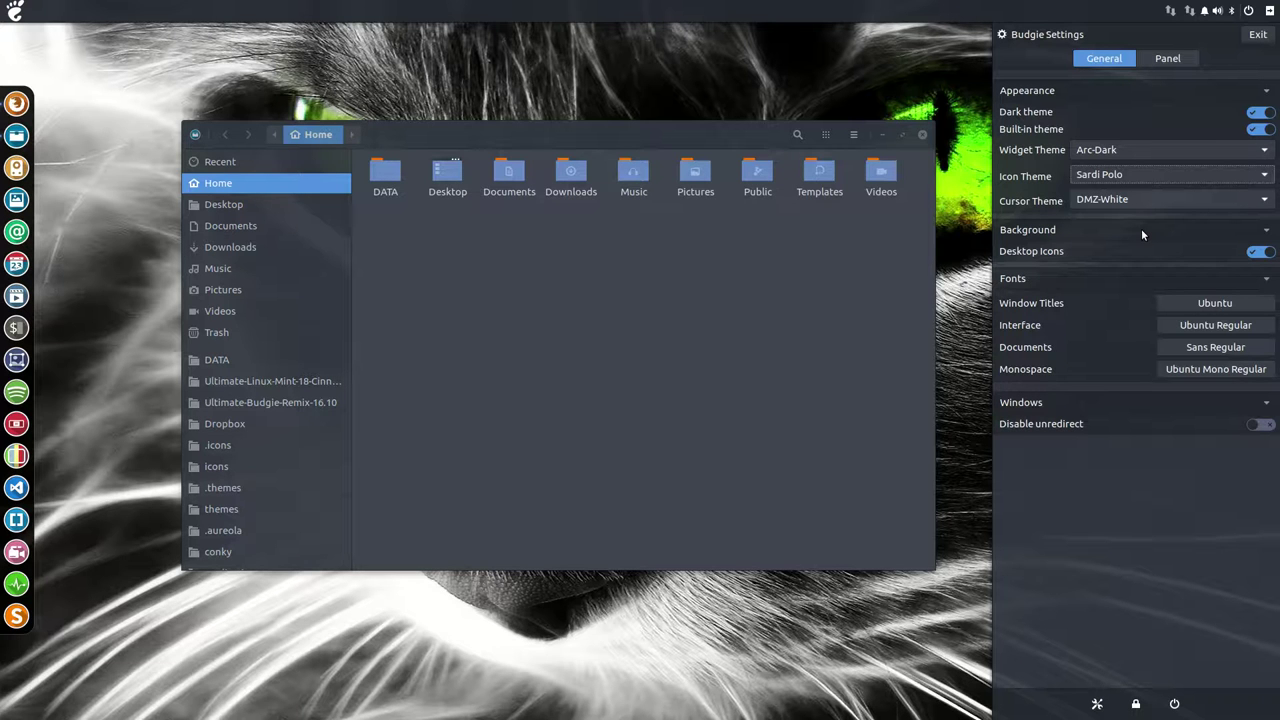
{"action": "key", "text": "Up"}
{"action": "key", "text": "Up"}
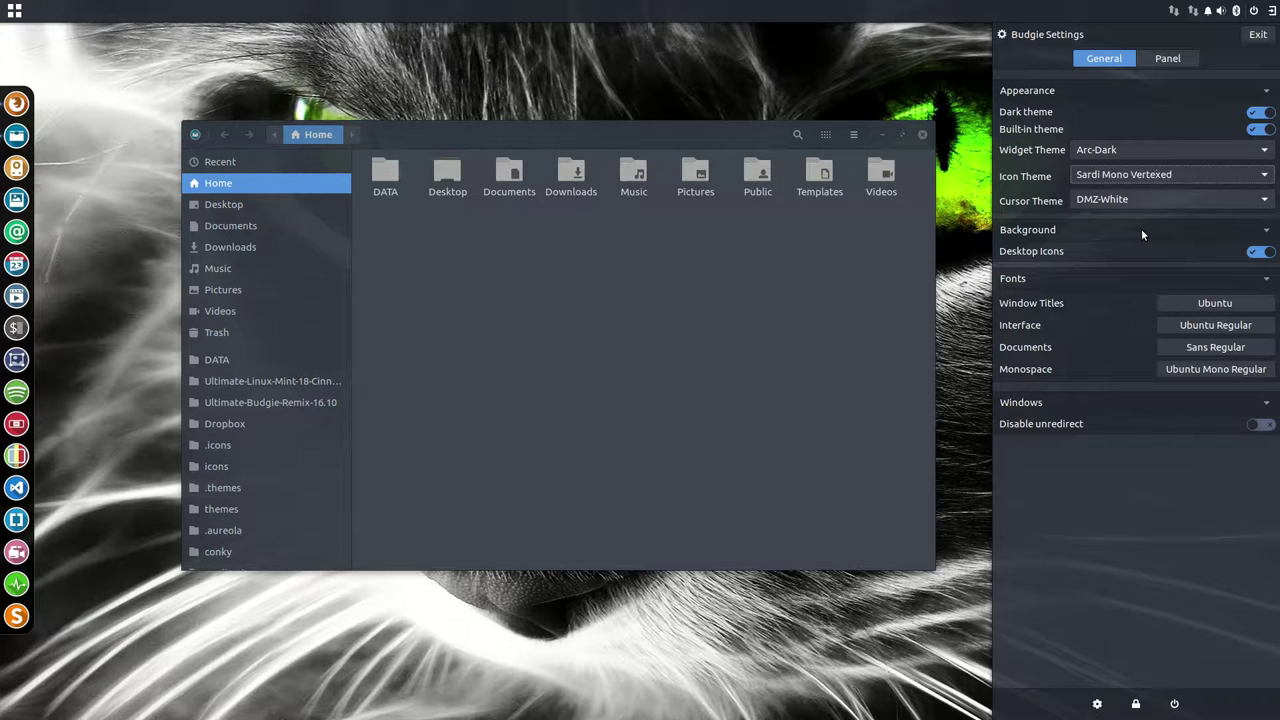
{"action": "key", "text": "Up"}
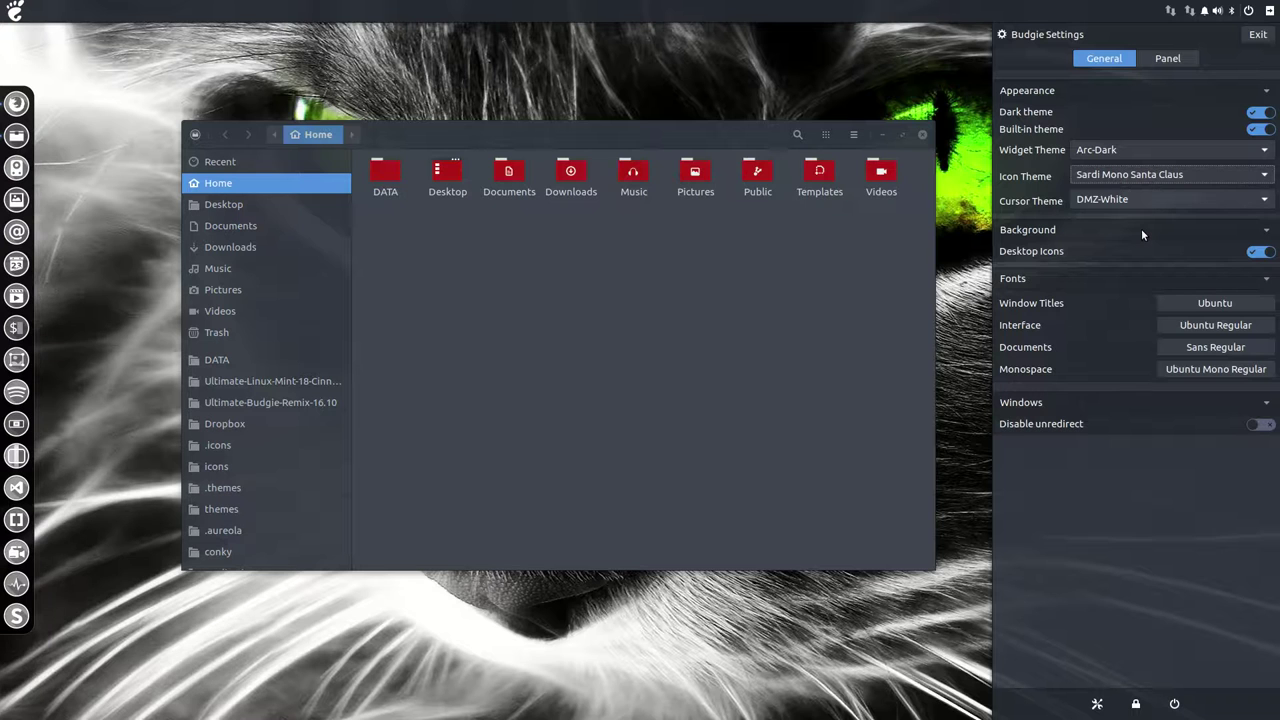
{"action": "key", "text": "Up"}
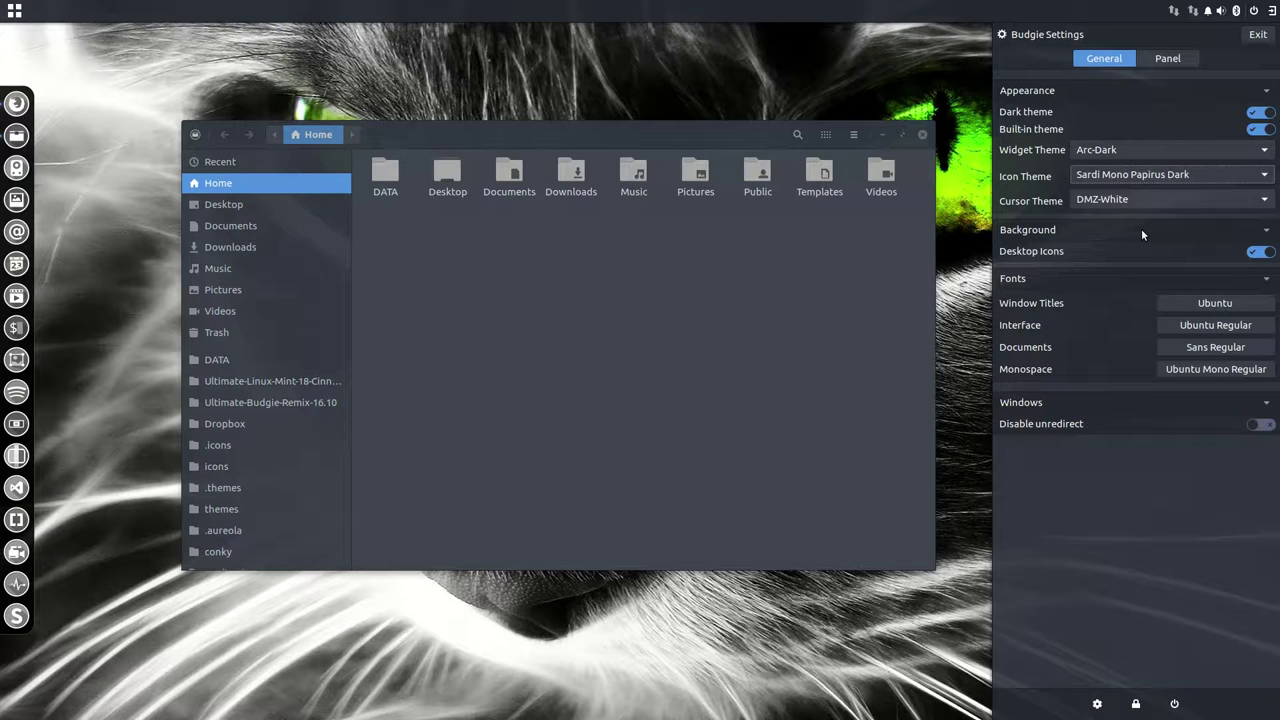
Go back through the Sardi Mono Numix Colora icon variants, starting with Watusi, and set the icon theme to Sardi Mono Numix.
{"action": "key", "text": "Up"}
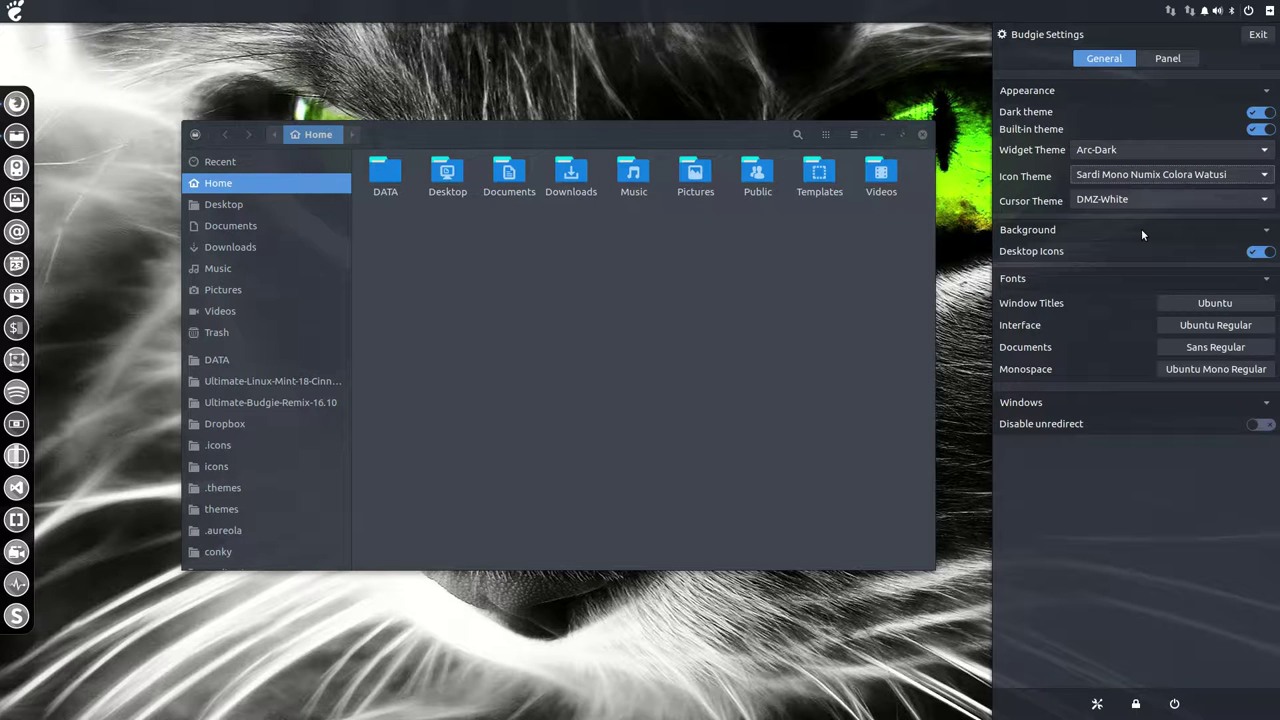
{"action": "key", "text": "Up"}
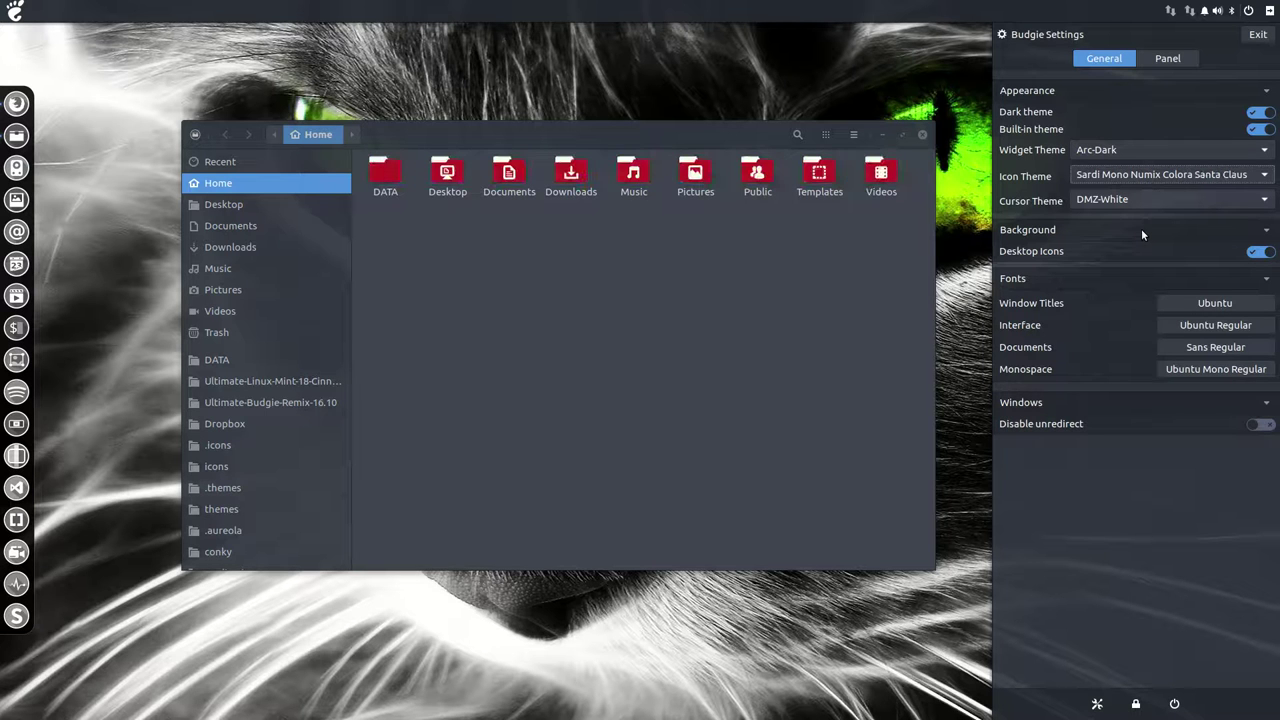
{"action": "key", "text": "Up"}
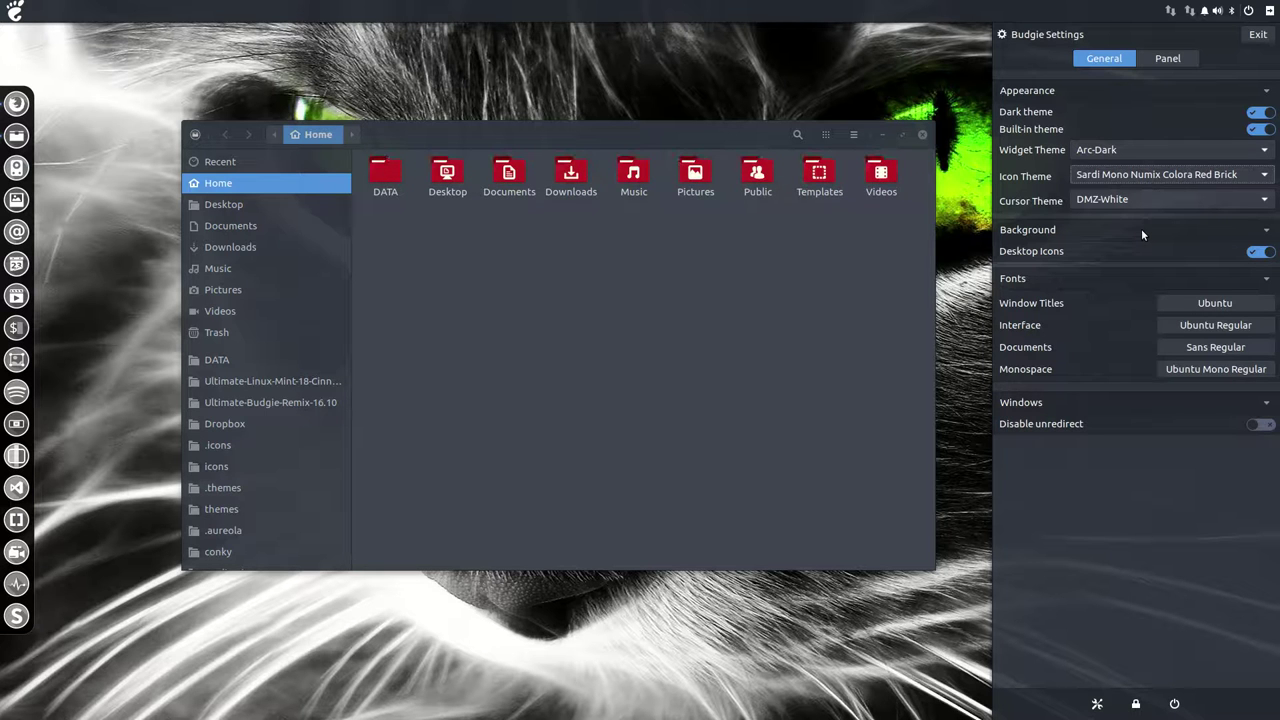
{"action": "key", "text": "Up"}
{"action": "key", "text": "Up"}
{"action": "key", "text": "Up"}
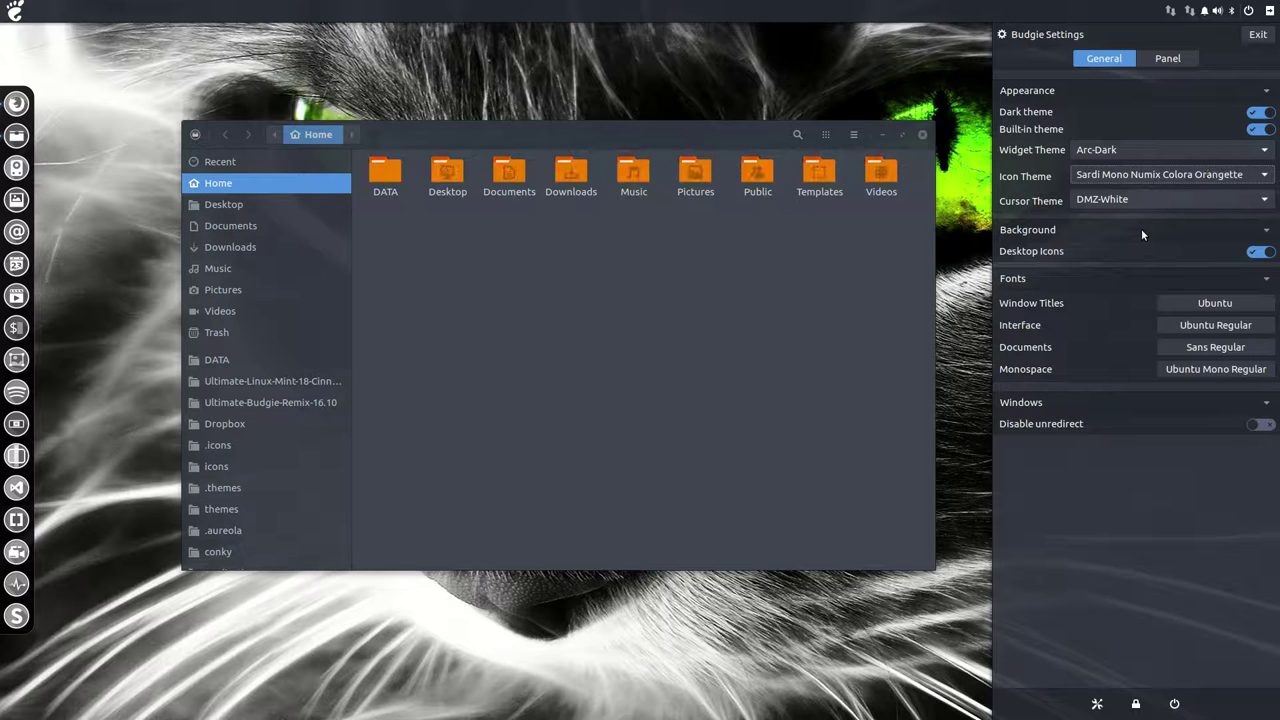
{"action": "key", "text": "Up"}
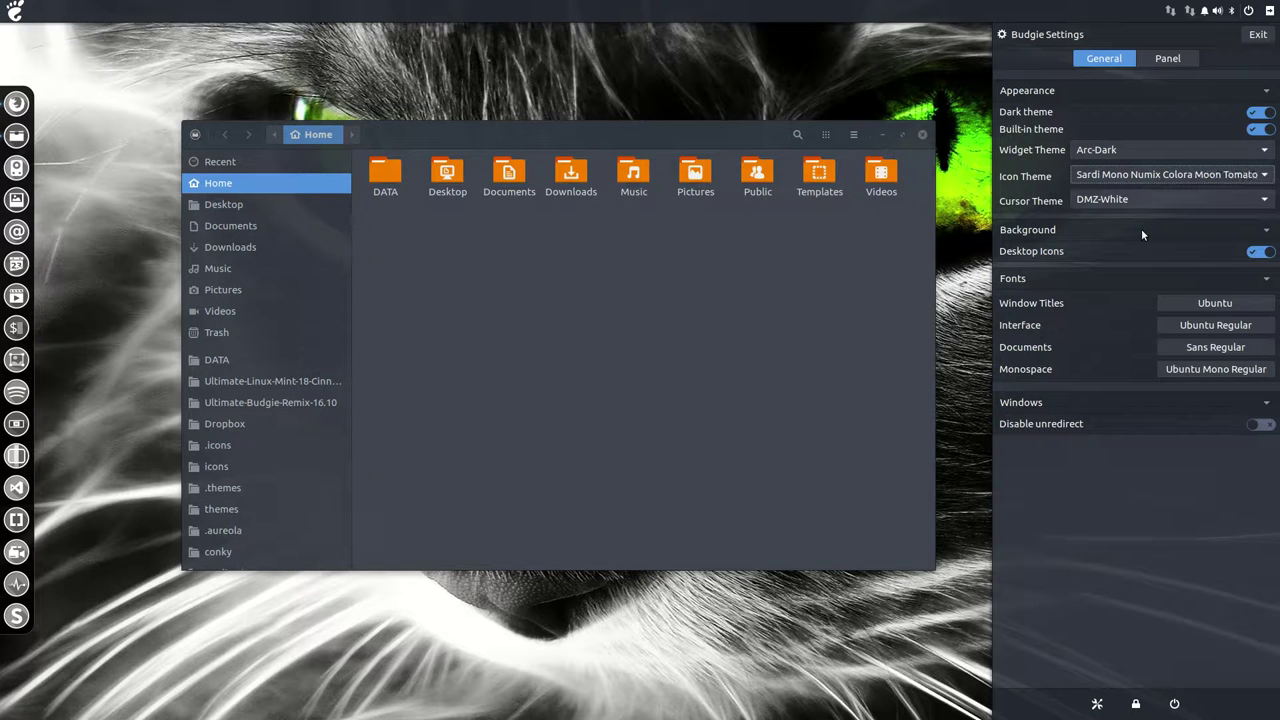
{"action": "key", "text": "Up"}
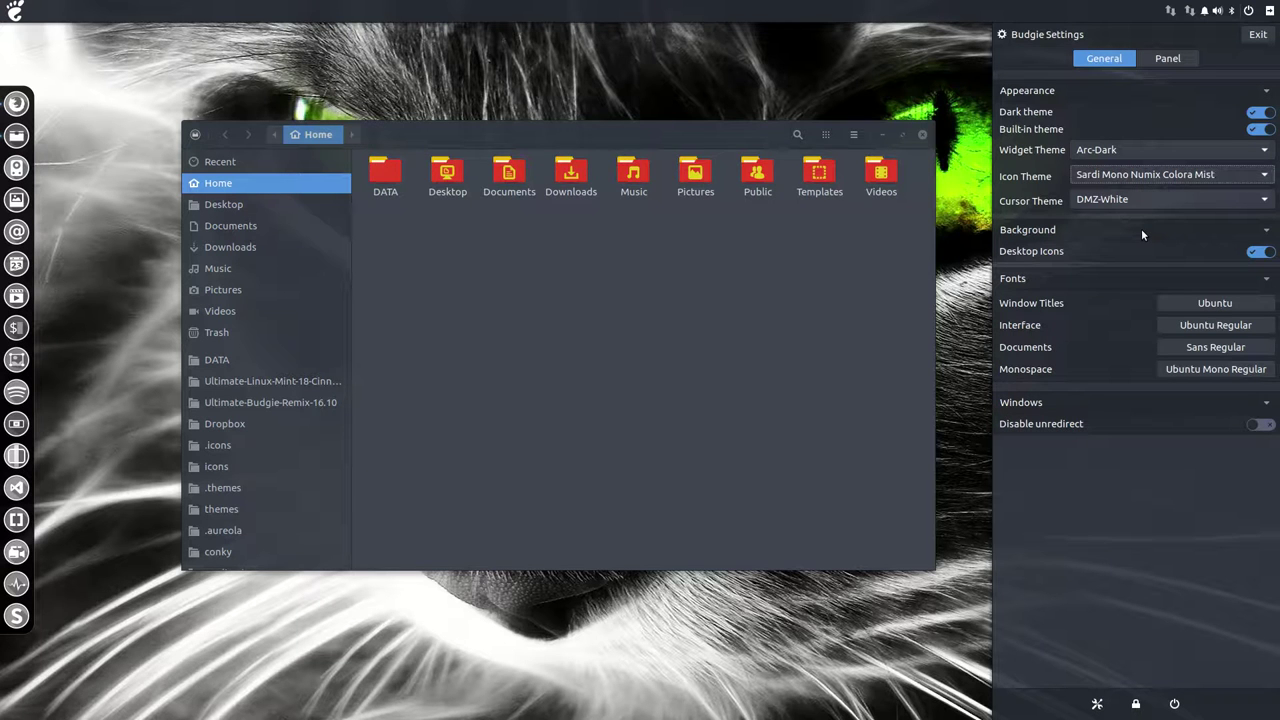
{"action": "key", "text": "Up"}
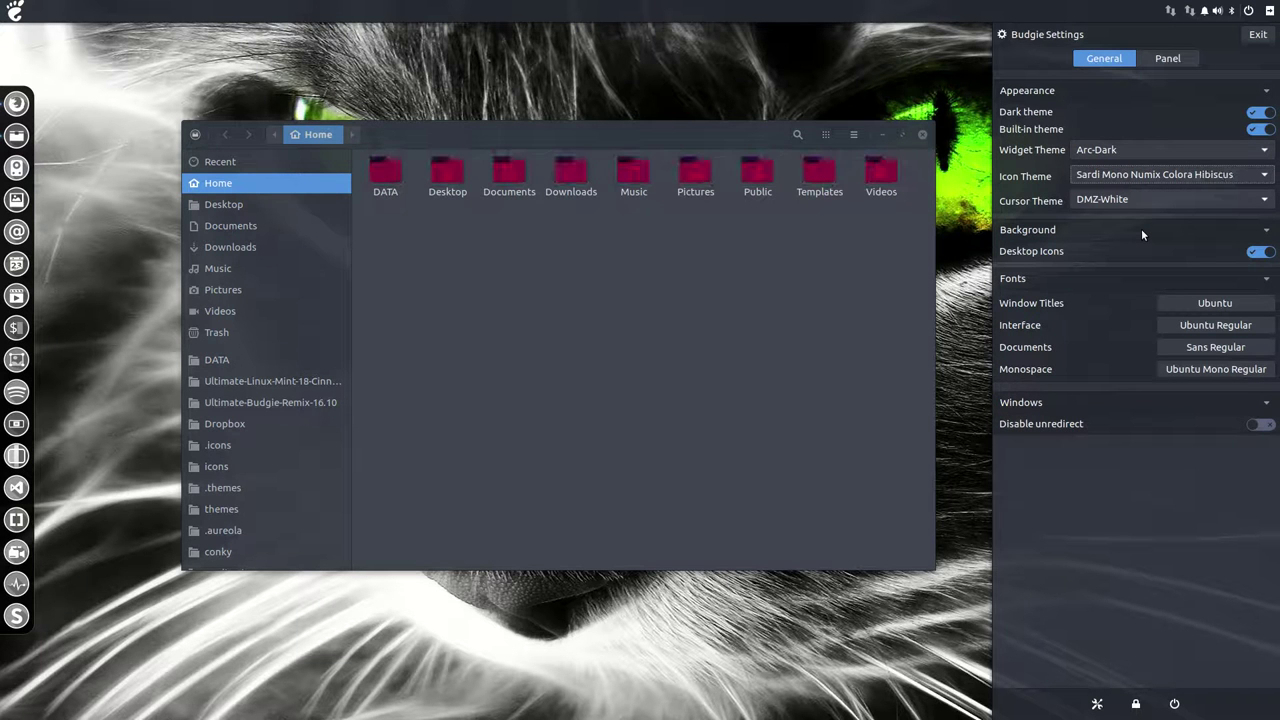
{"action": "key", "text": "Up"}
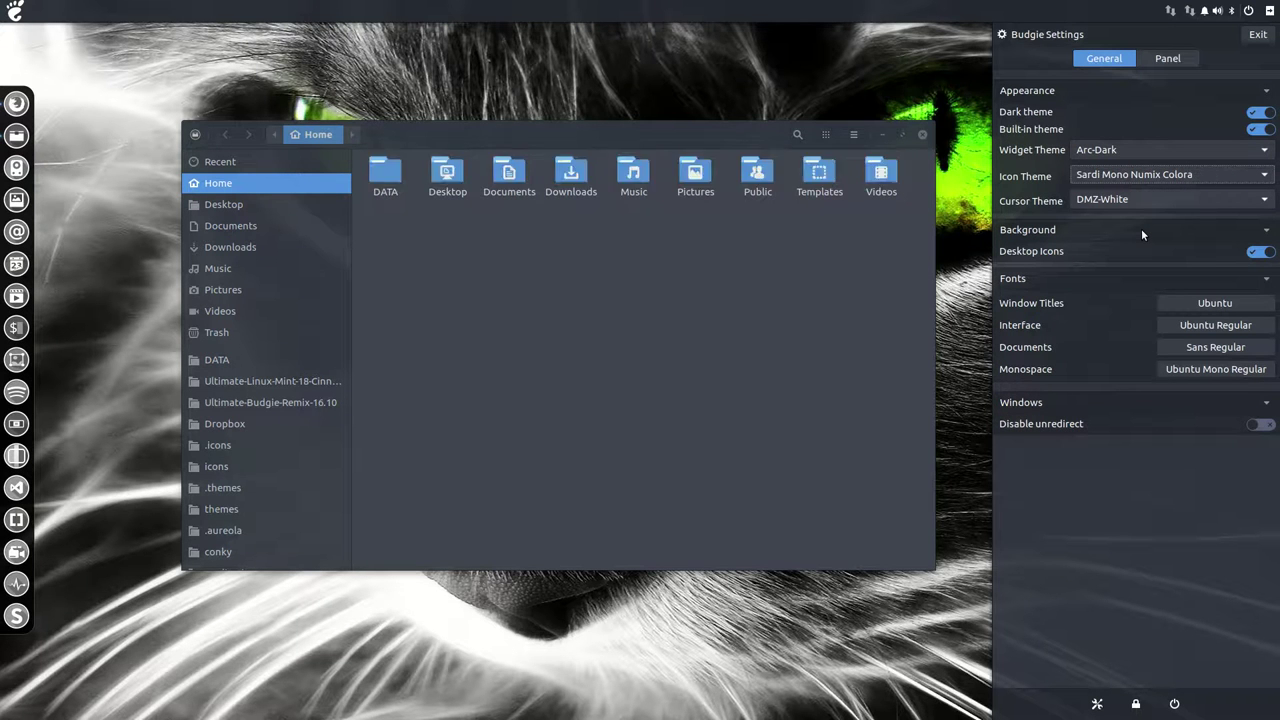
{"action": "key", "text": "Up"}
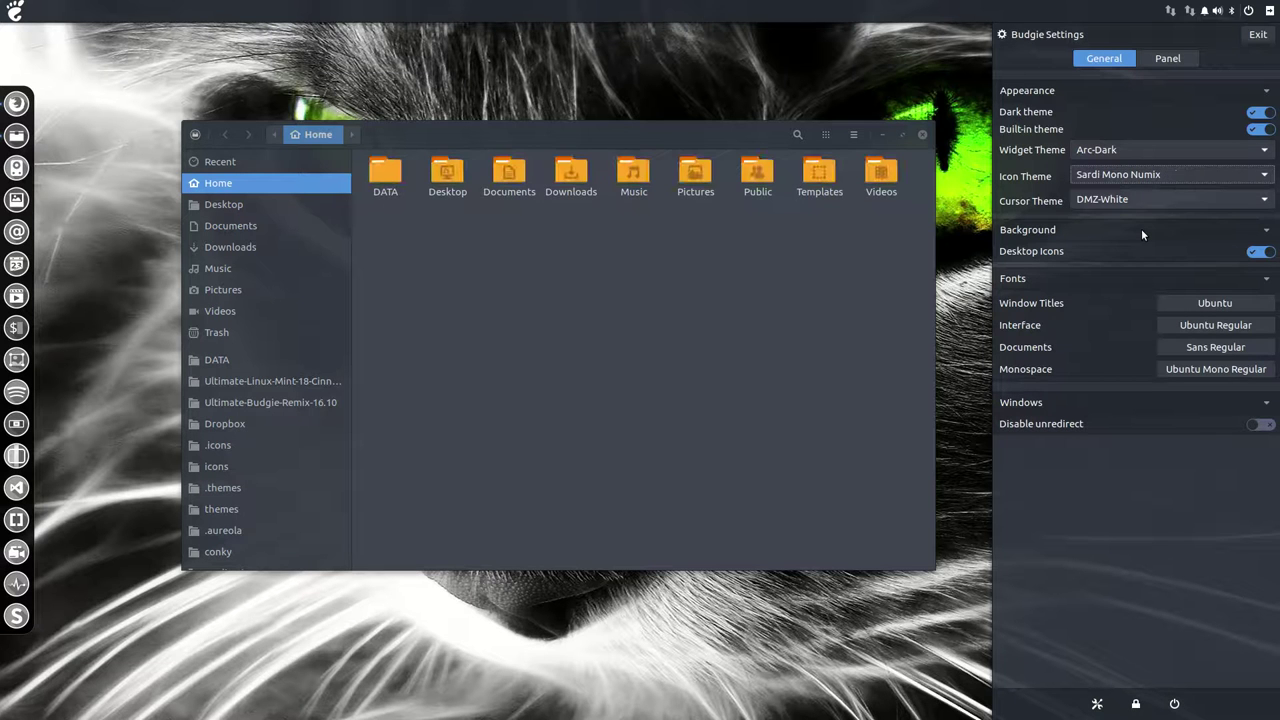
Preview the preceding Sardi Mono icon themes, including Colora Polo, Havelock Blue and Fire Brick, then Sardi Mono Arc, back to plain Sardi Mono.
{"action": "key", "text": "Up"}
{"action": "key", "text": "Up"}
{"action": "key", "text": "Up"}
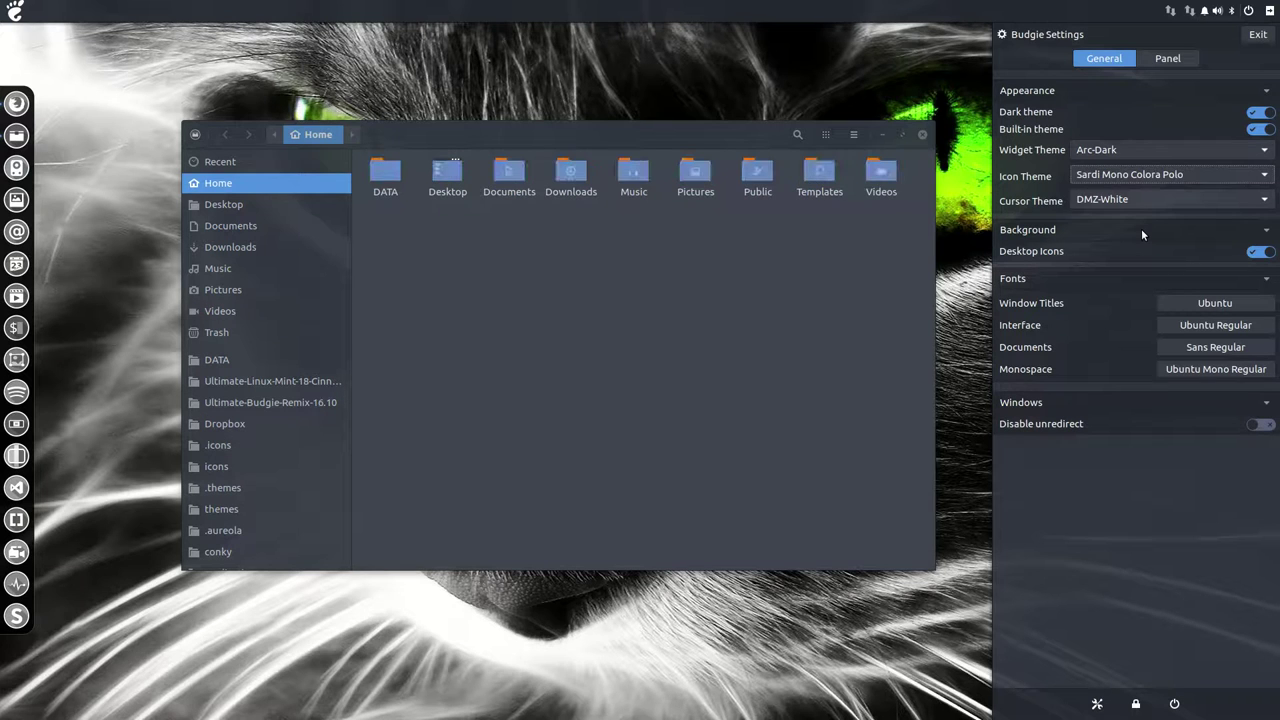
{"action": "key", "text": "Up"}
{"action": "key", "text": "Up"}
{"action": "key", "text": "Up"}
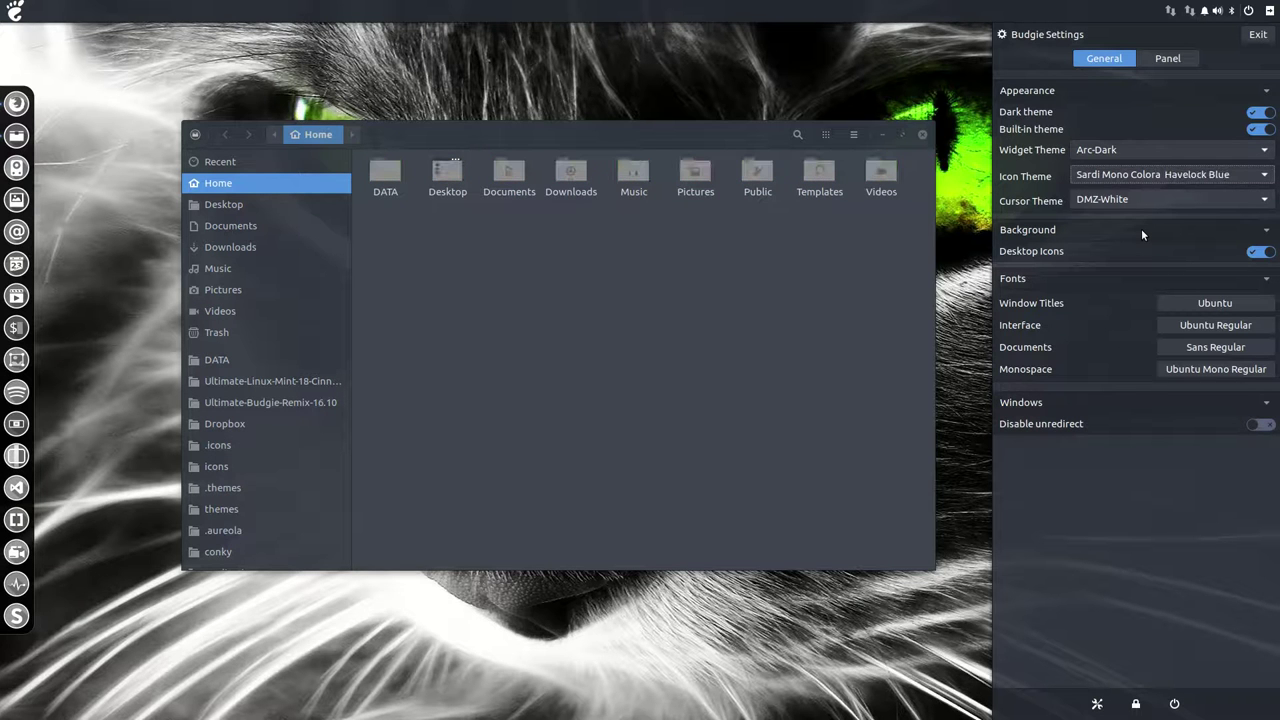
{"action": "key", "text": "Up"}
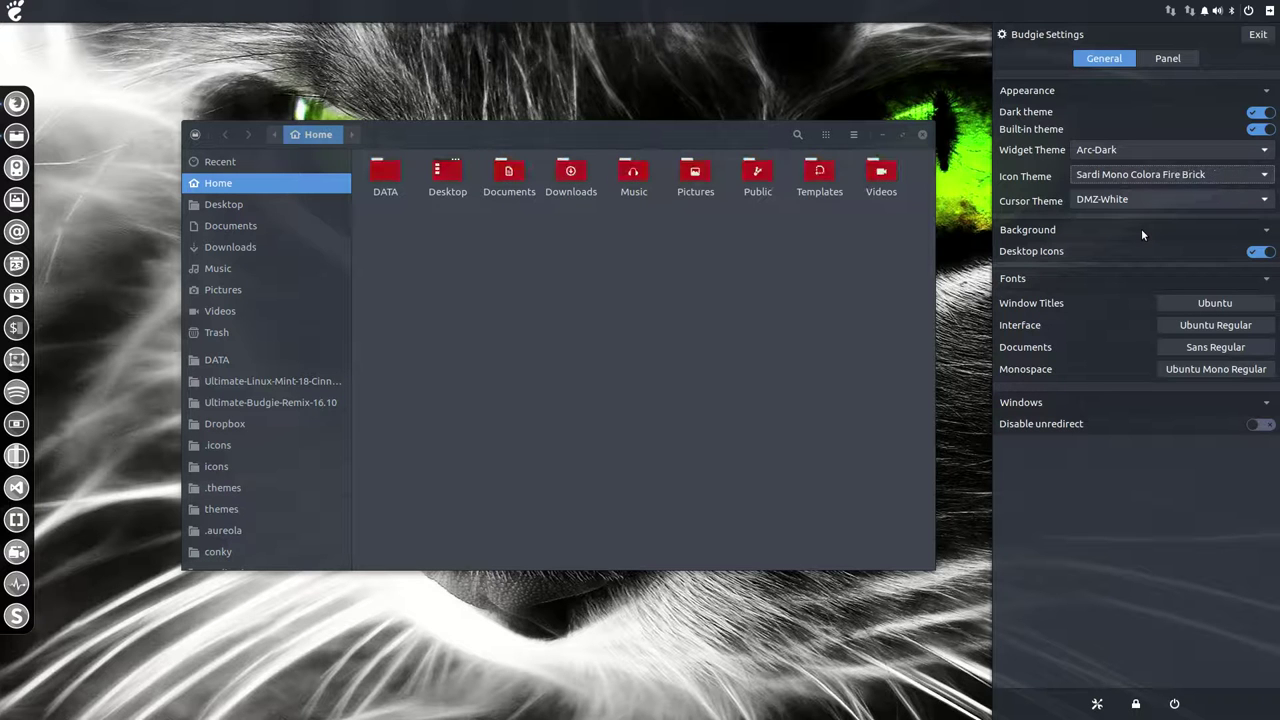
{"action": "key", "text": "Up"}
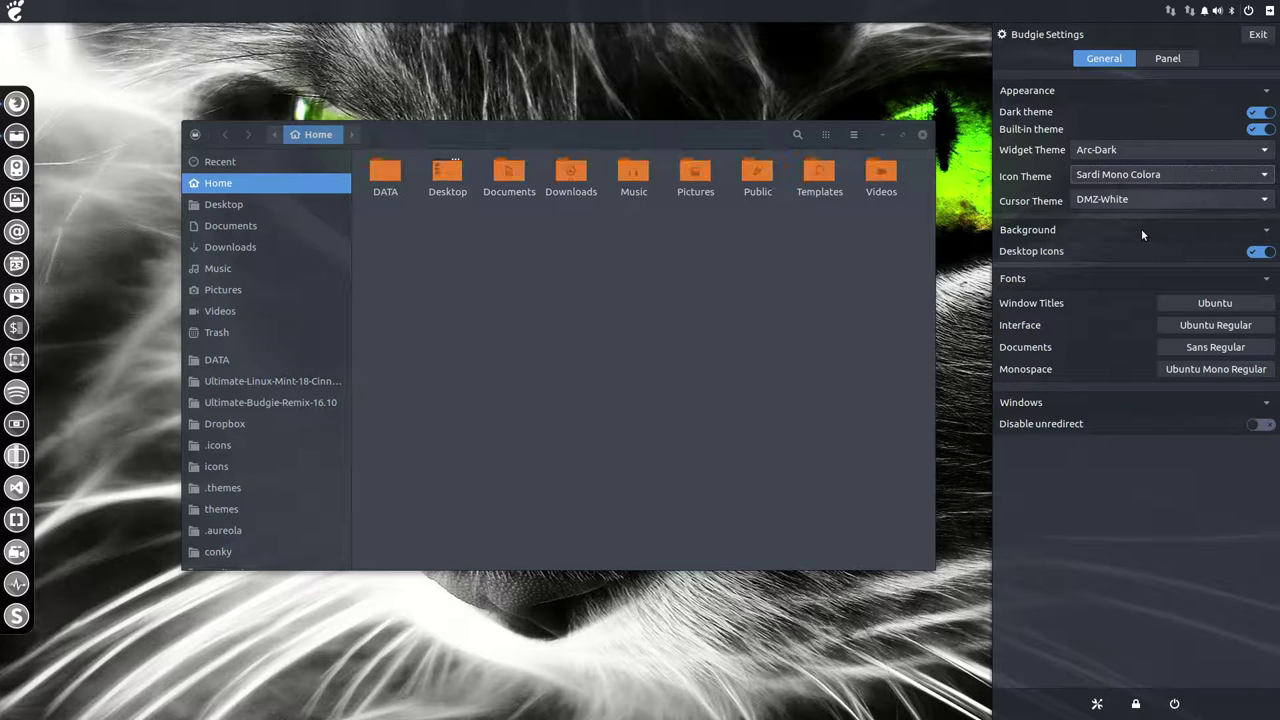
{"action": "key", "text": "Up"}
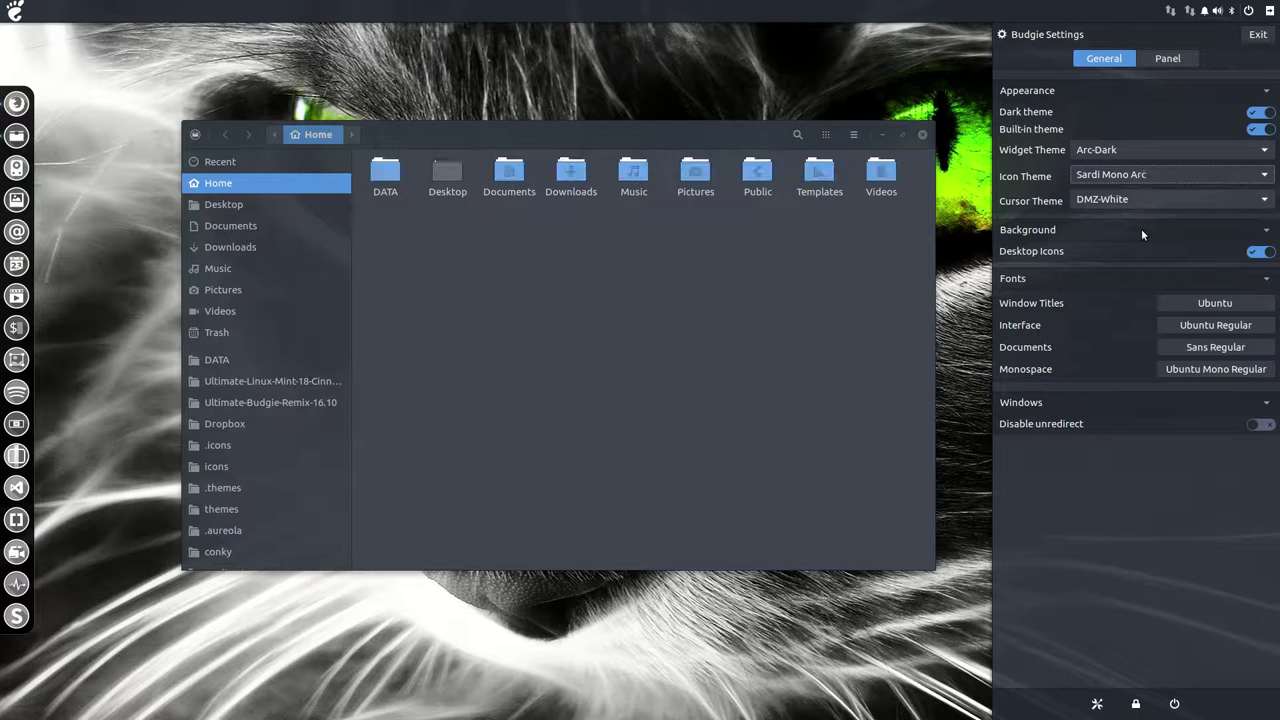
{"action": "key", "text": "Up"}
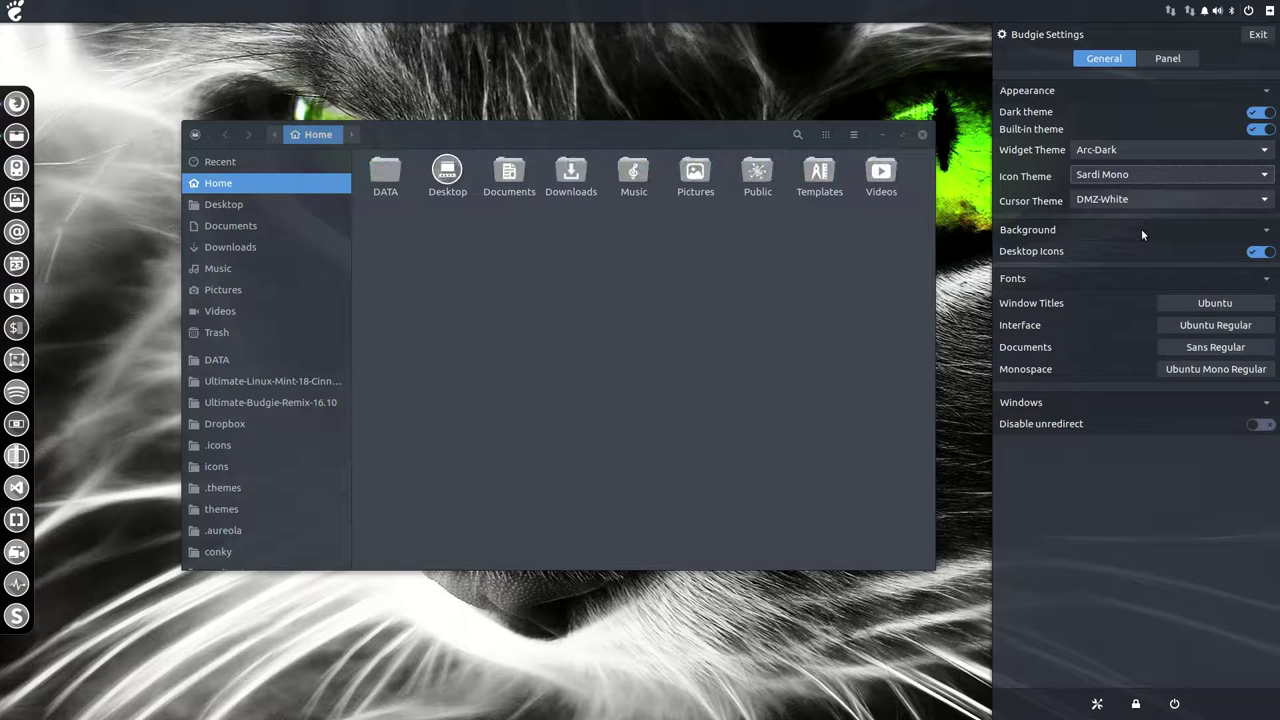
Preview the Sardi Ghost Flexible icon themes Spiderman, Matrix, Fire Brick and Dark Grey, back to plain Sardi Ghost Flexible.
{"action": "key", "text": "Up"}
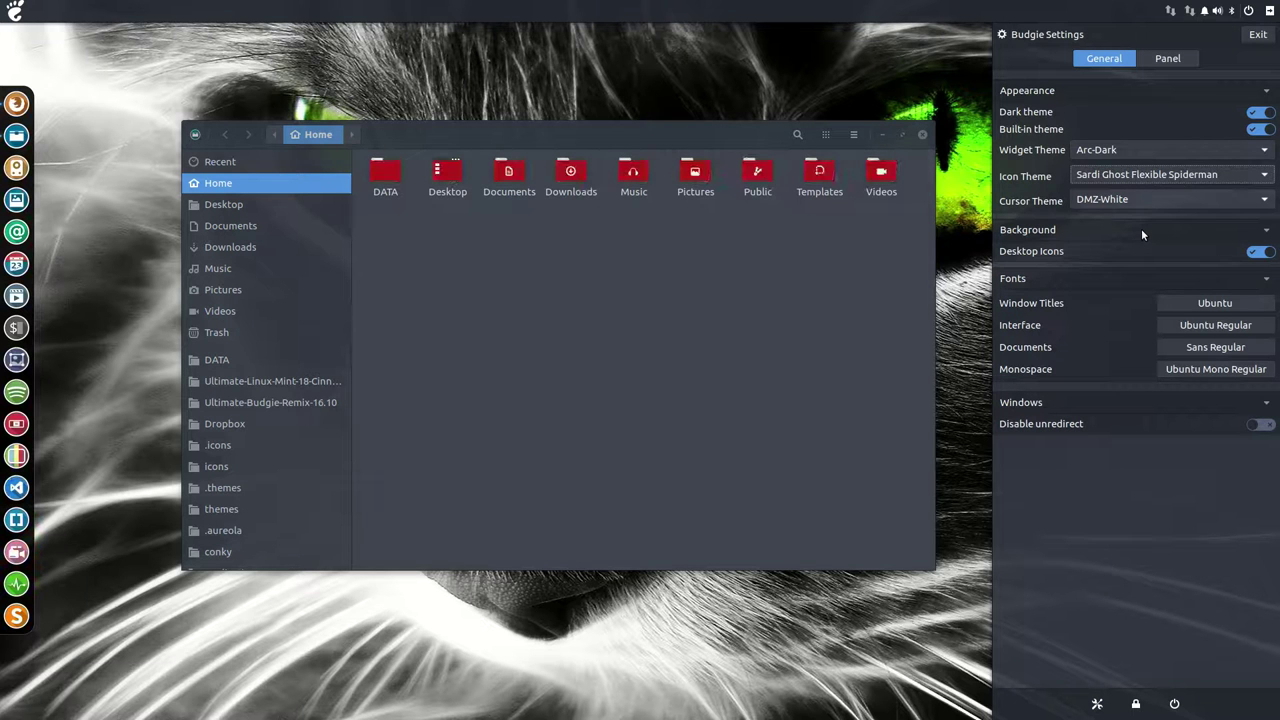
{"action": "key", "text": "Up"}
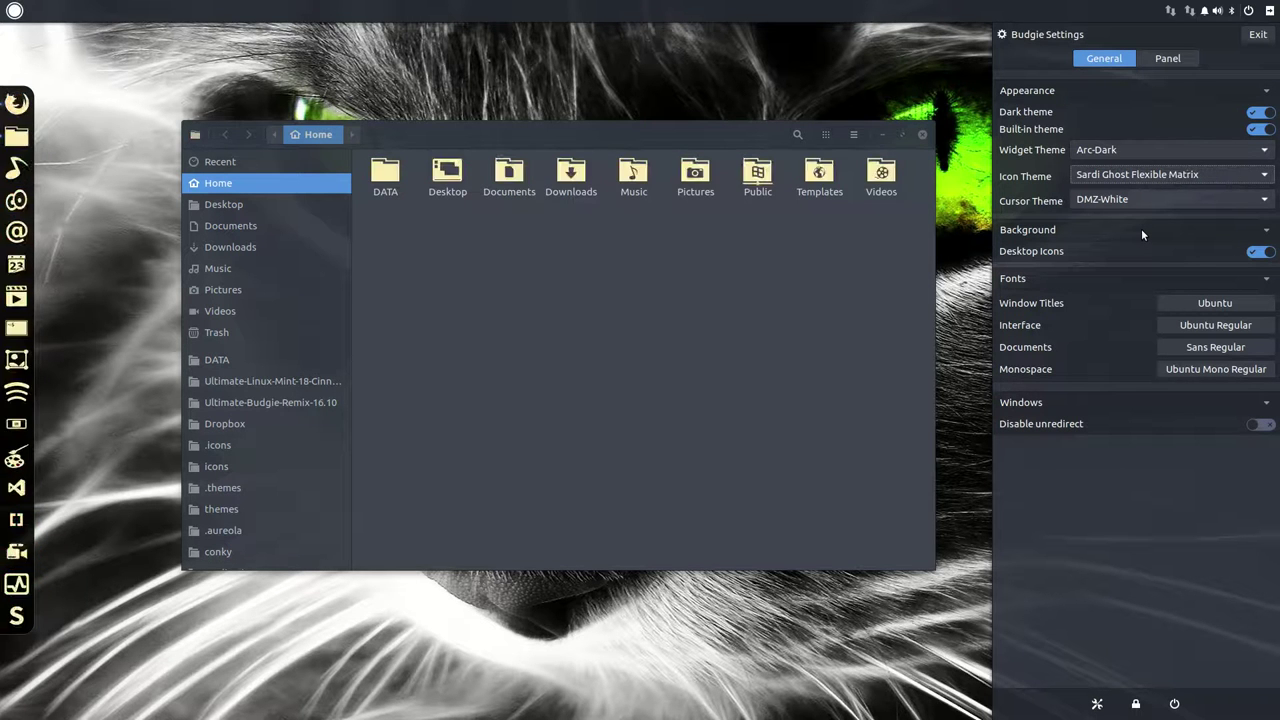
{"action": "key", "text": "Up"}
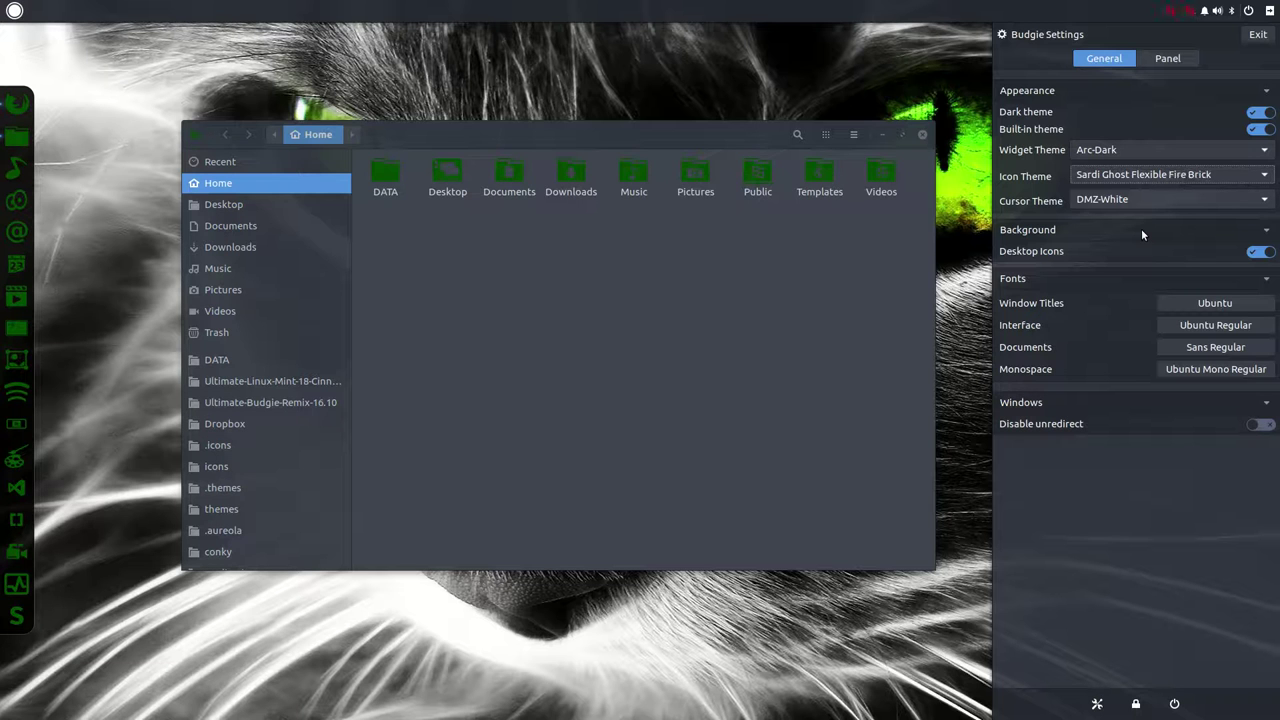
{"action": "key", "text": "Up"}
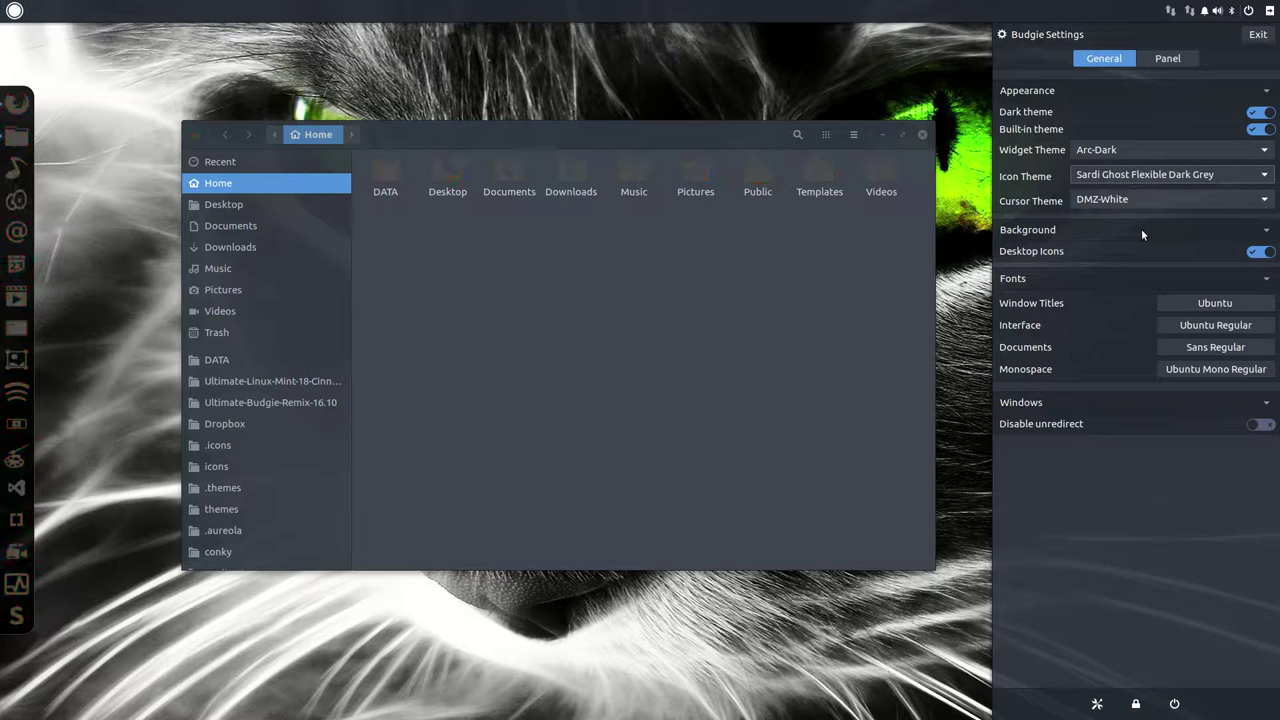
{"action": "key", "text": "Up"}
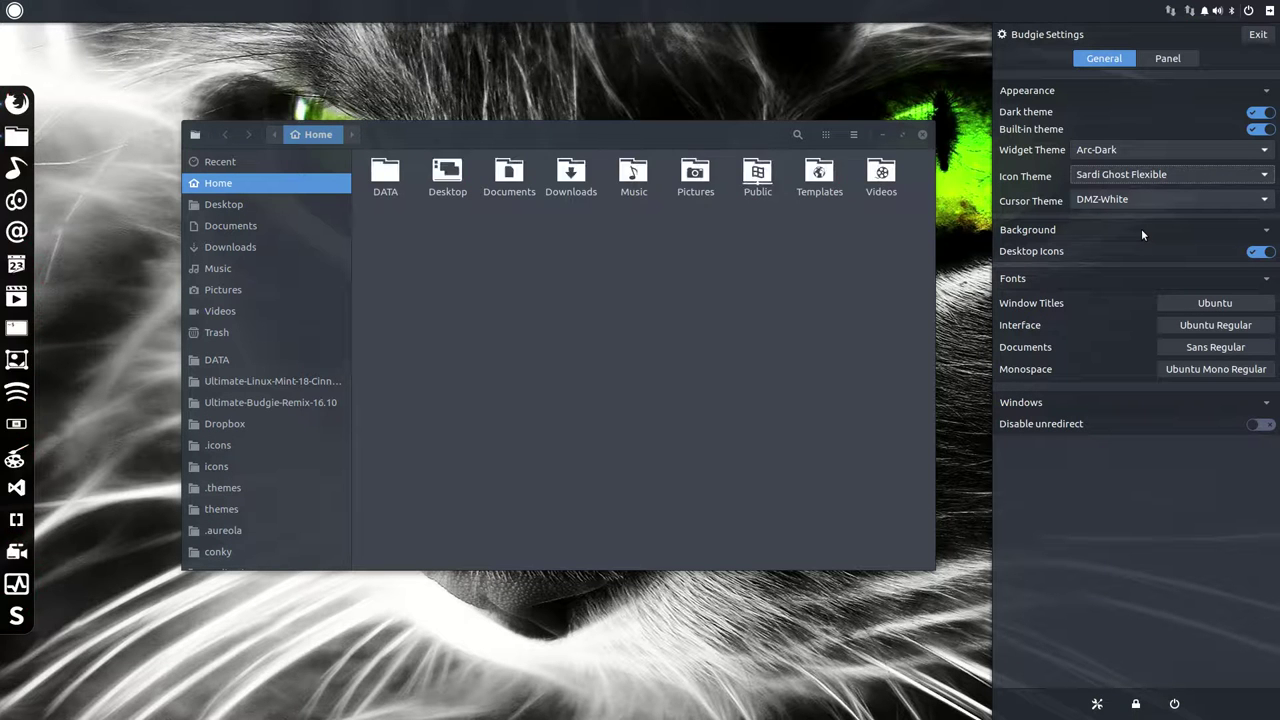
Revisit the Sardi Ghost Flexible icon variants up to Fire Brick and beyond, and go back to Sardi Flexible Tron.
{"action": "key", "text": "Down"}
{"action": "key", "text": "Down"}
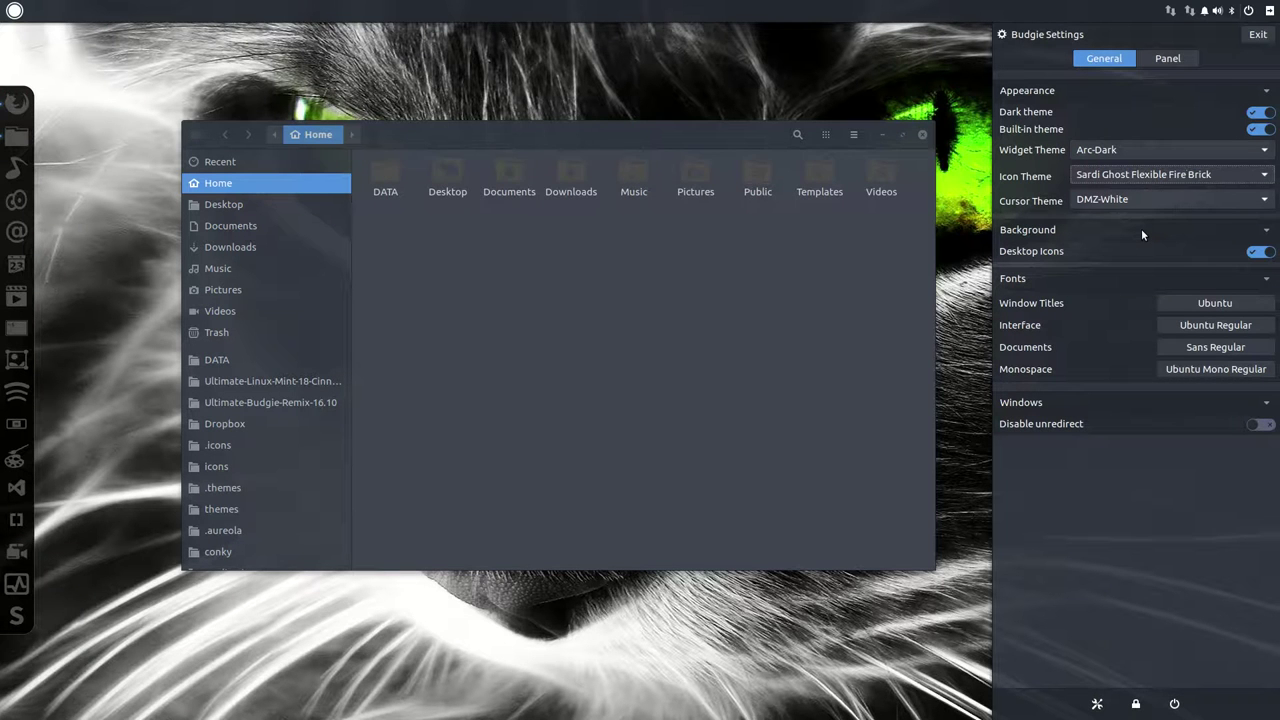
{"action": "key", "text": "Down"}
{"action": "key", "text": "Up"}
{"action": "key", "text": "Up"}
{"action": "key", "text": "Up"}
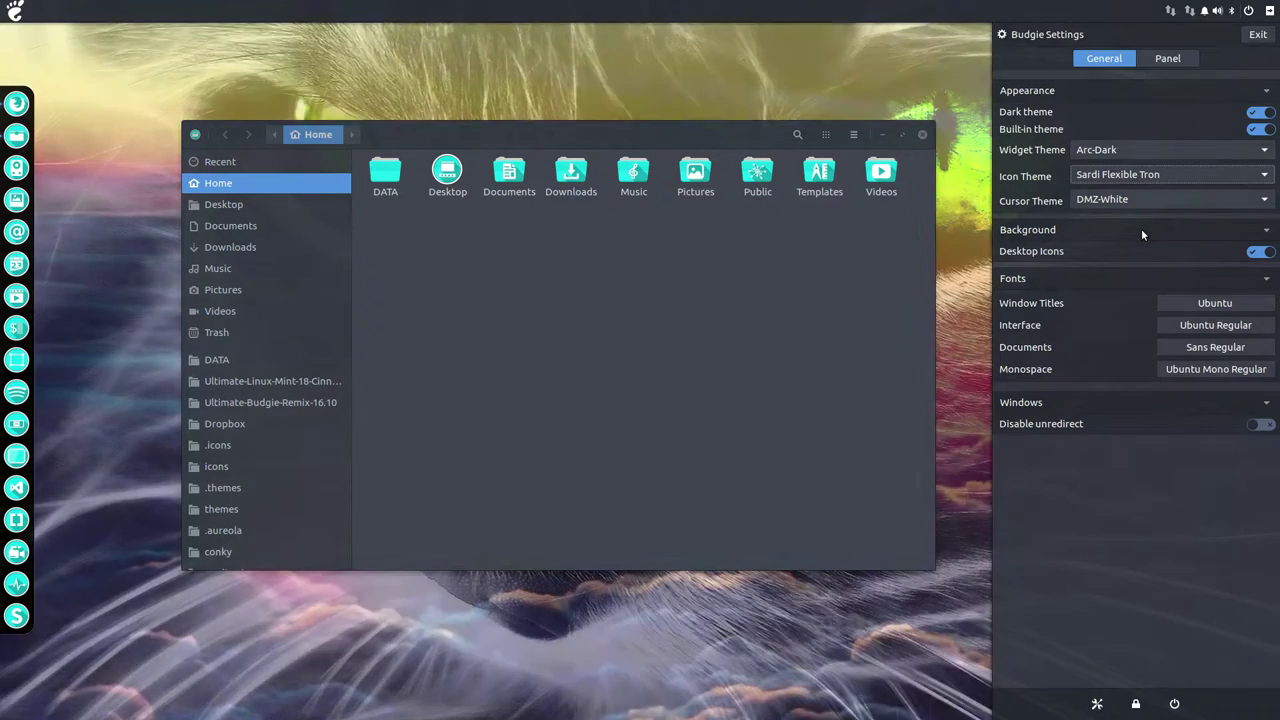
Preview the preceding Sardi Flexible icon themes, including Matrix and Faba, back to Sardi Flexible Arc.
{"action": "key", "text": "Up"}
{"action": "key", "text": "Up"}
{"action": "key", "text": "Up"}
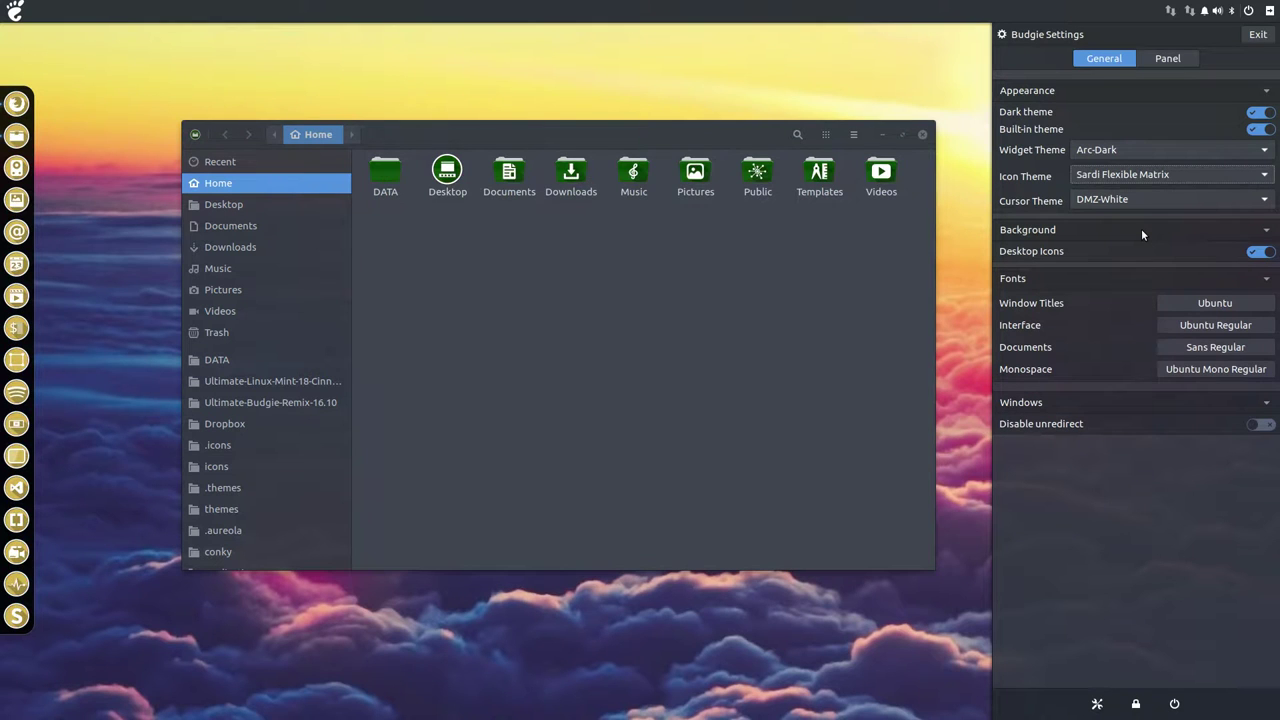
{"action": "key", "text": "Up"}
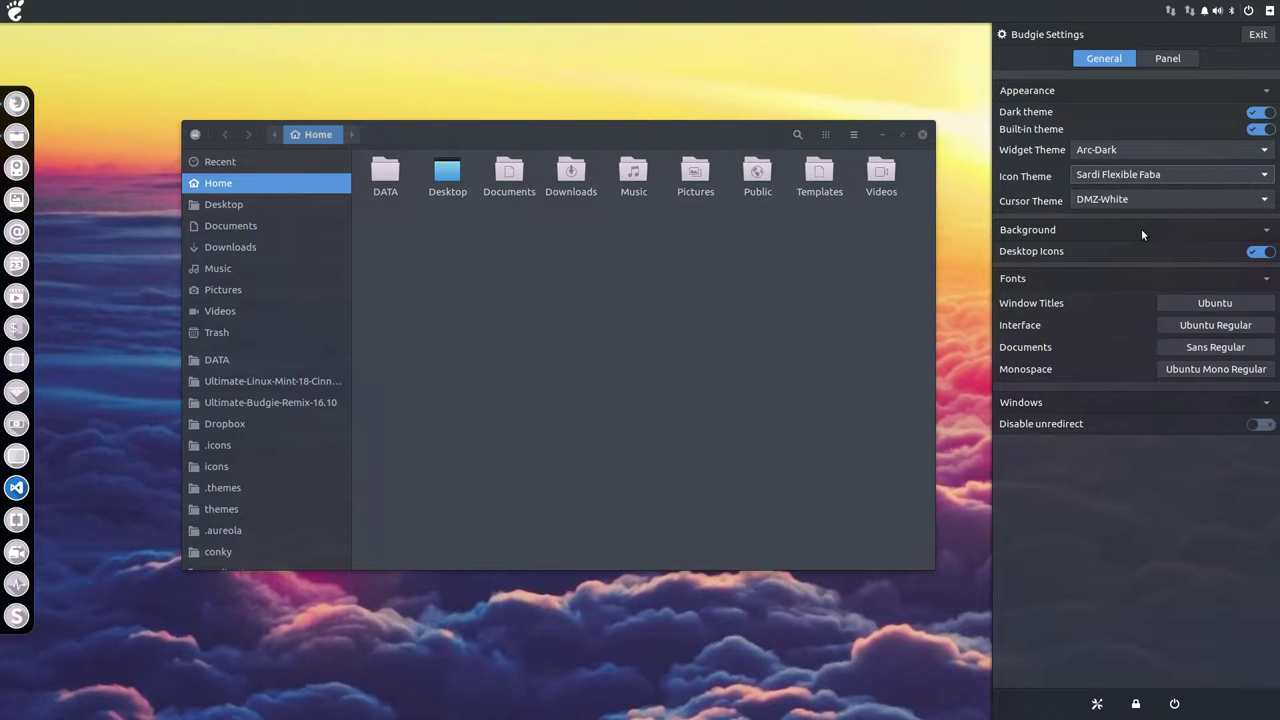
{"action": "key", "text": "Up"}
{"action": "key", "text": "Up"}
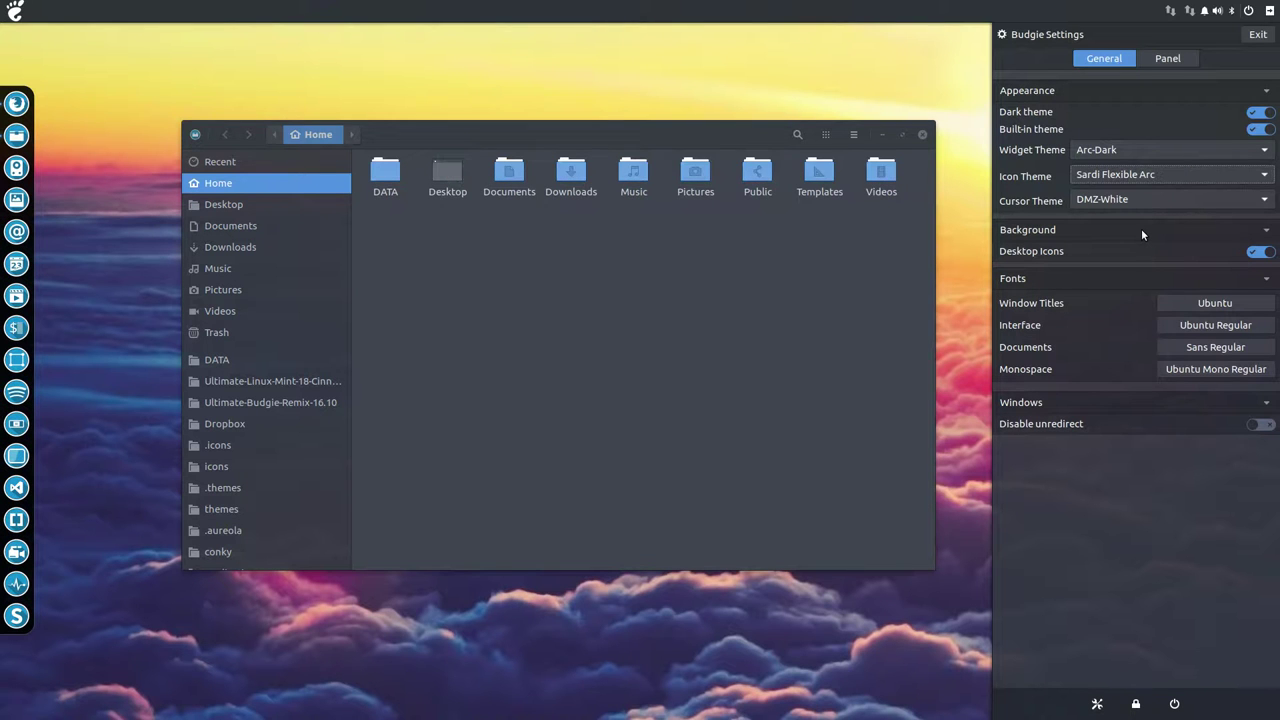
Preview the Sardi Flat Colora icon variants in reverse, including Santa Claus, Polo, Moon Tomato, Havelock Blue and Deep Sky Blue, to plain Sardi Flat Colora.
{"action": "key", "text": "Up"}
{"action": "key", "text": "Up"}
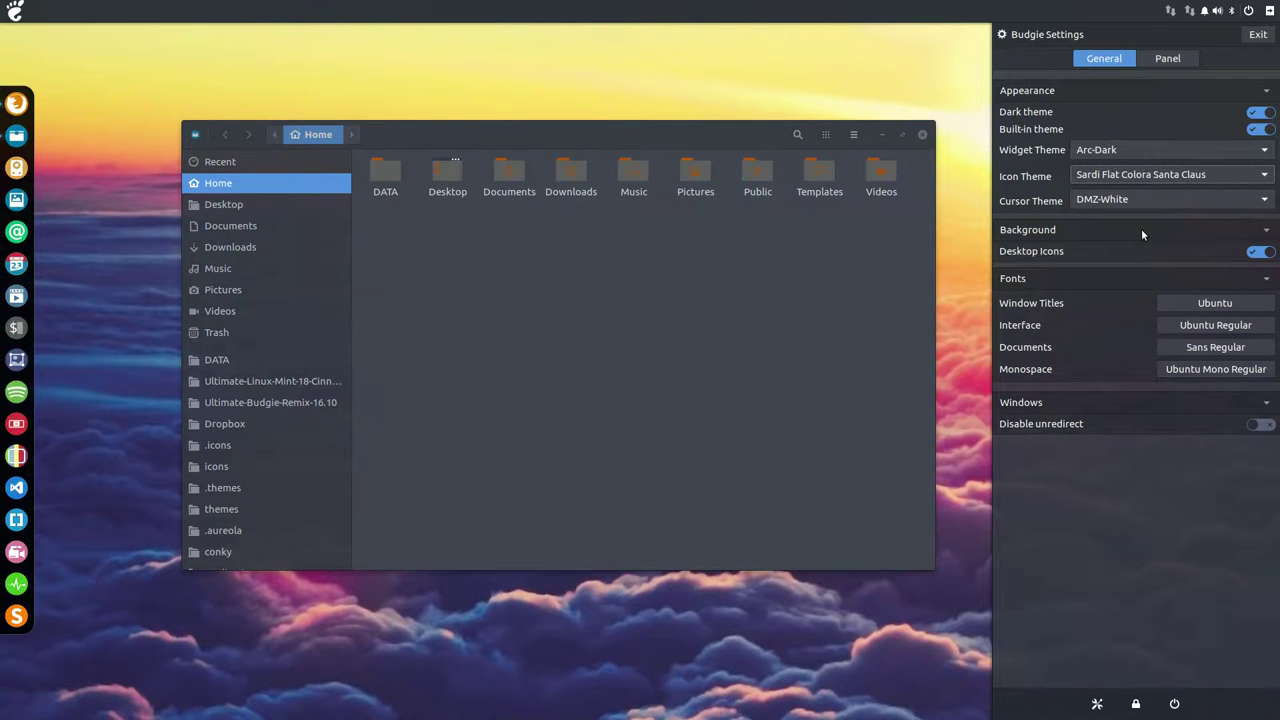
{"action": "key", "text": "Up"}
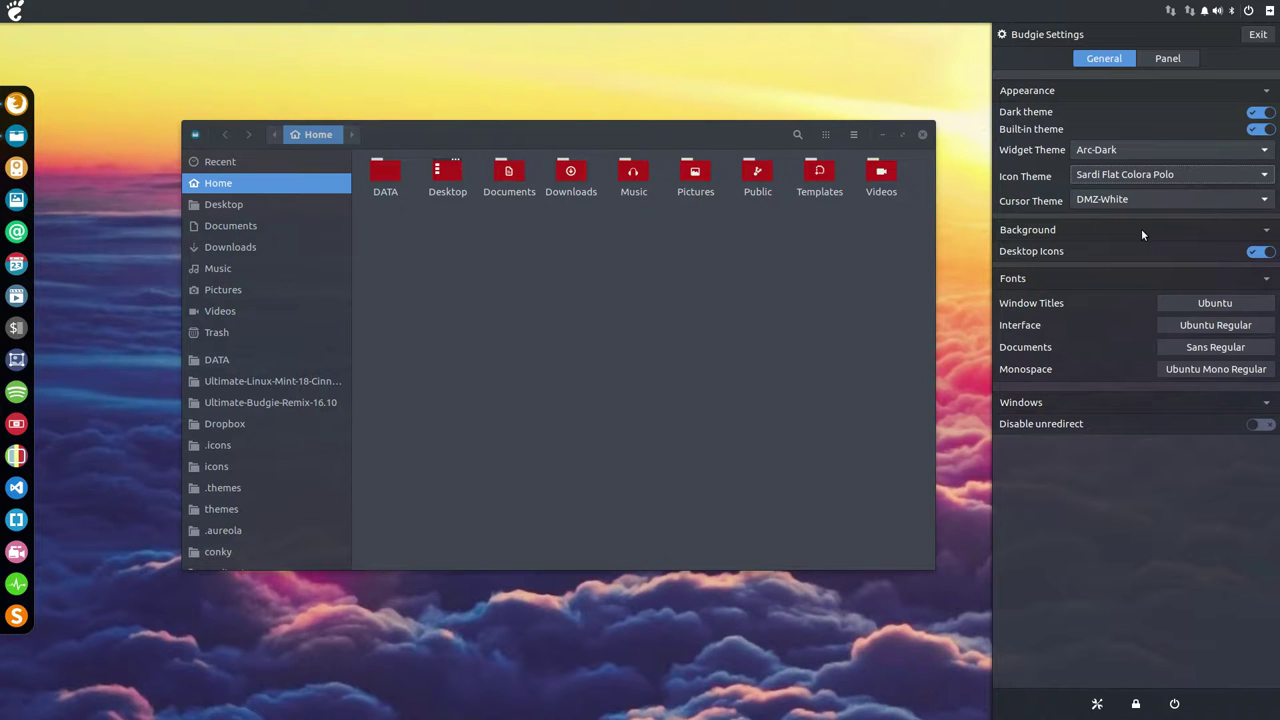
{"action": "key", "text": "Up"}
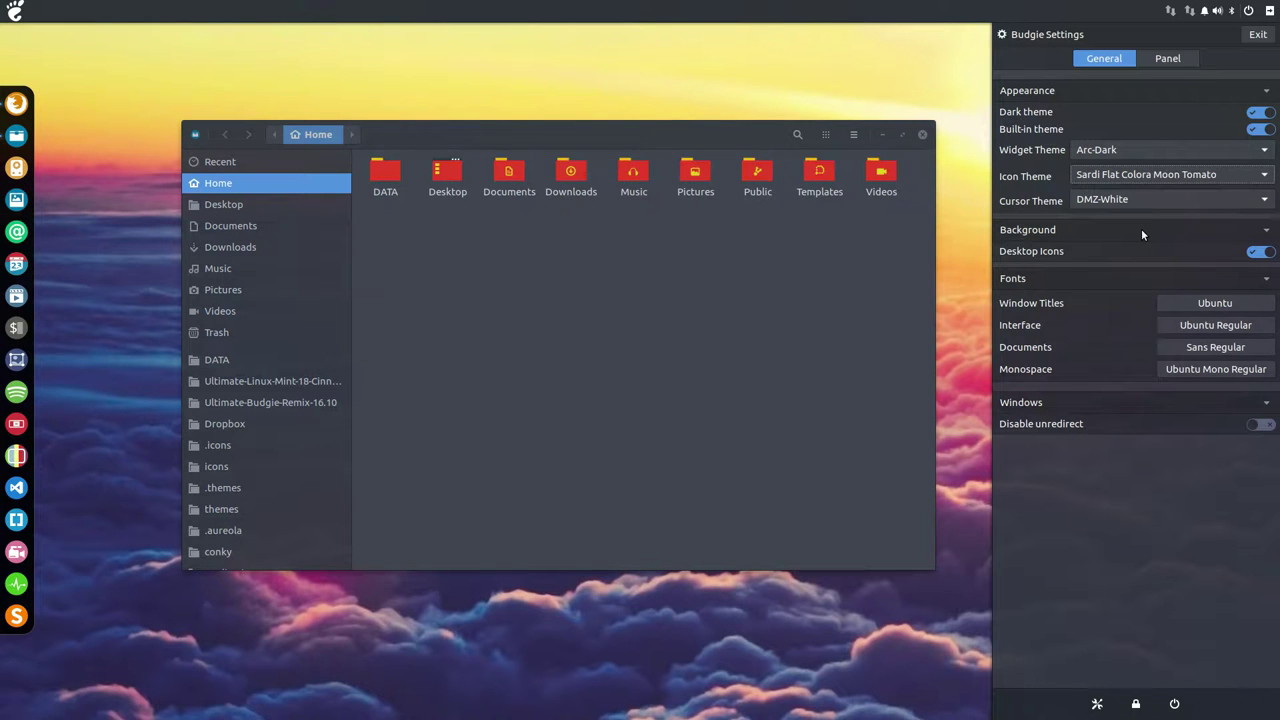
{"action": "key", "text": "Up"}
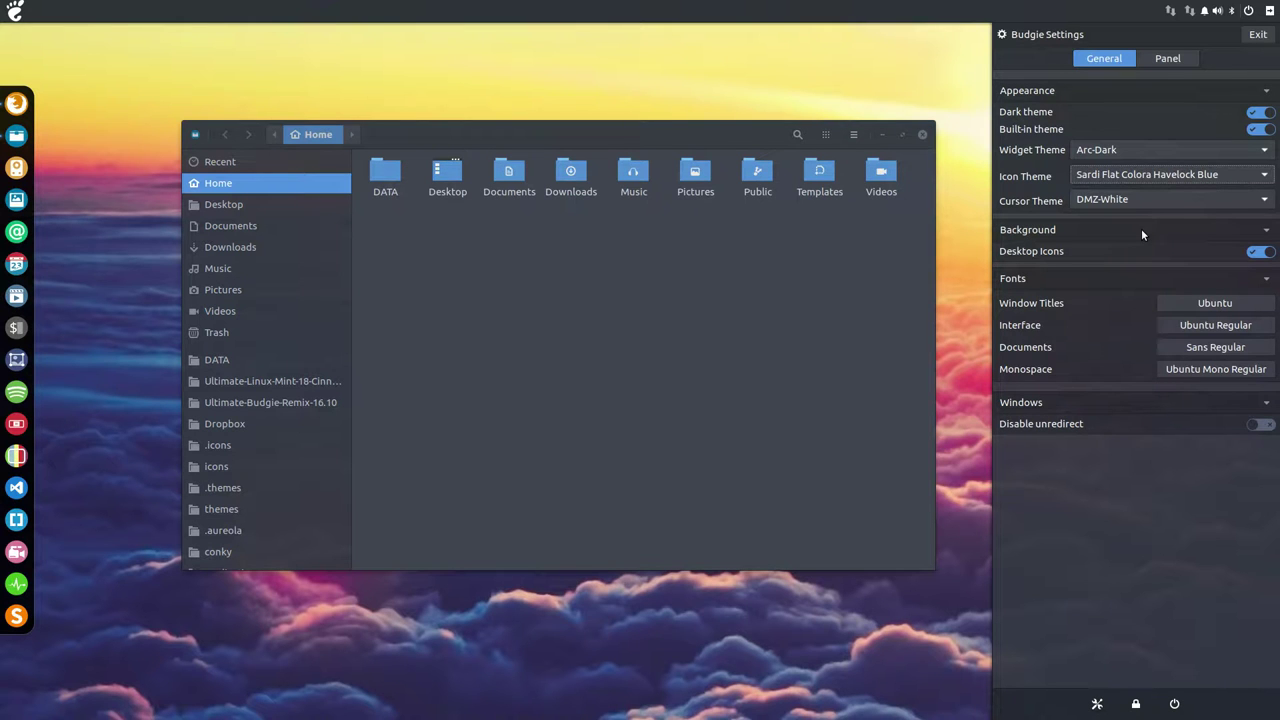
{"action": "key", "text": "Up"}
{"action": "key", "text": "Up"}
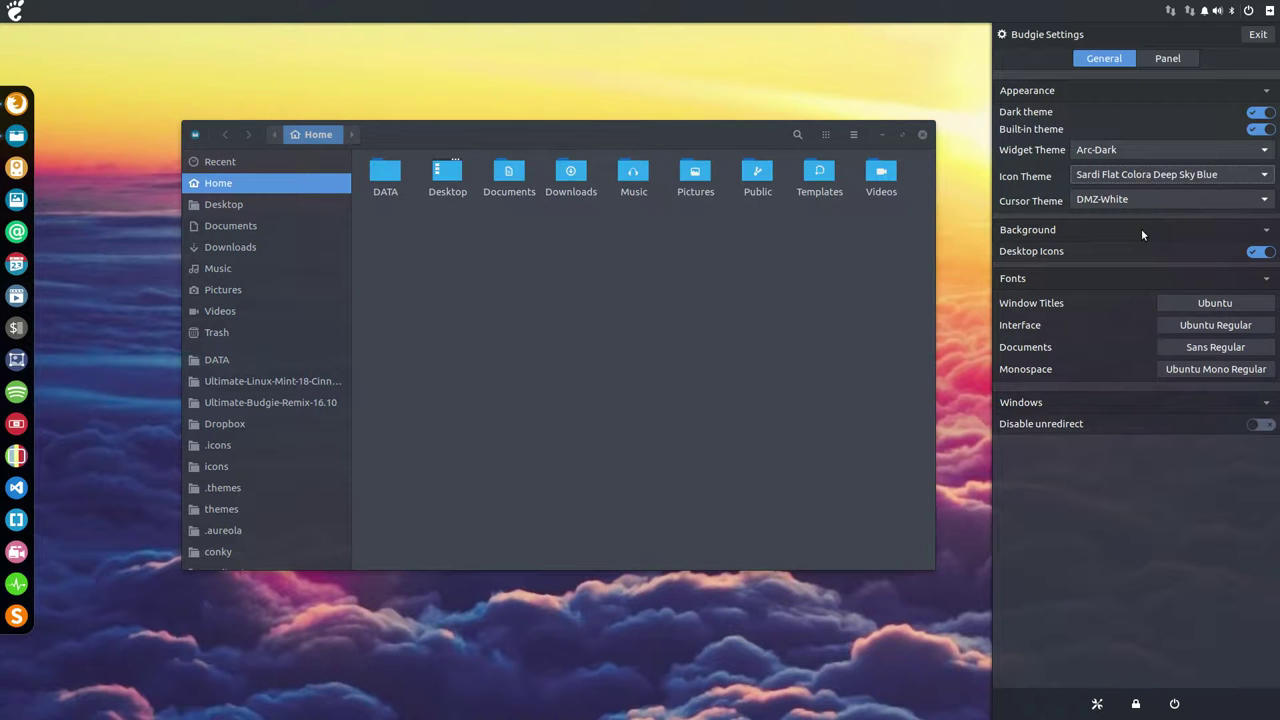
{"action": "key", "text": "Up"}
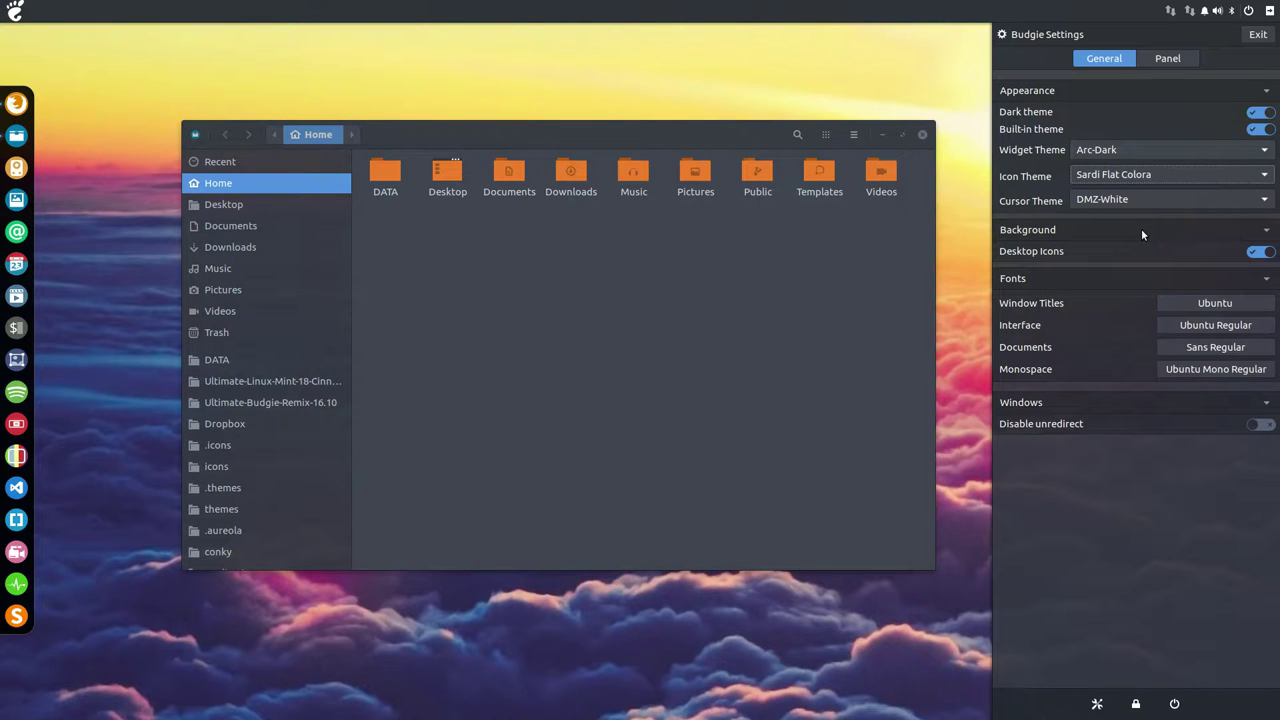
Go back through Sardi Flat Arc, Sardi Flat, Sardi Captain and Sardi Breeze Dark, and set the icon theme to Sardi.
{"action": "key", "text": "Up"}
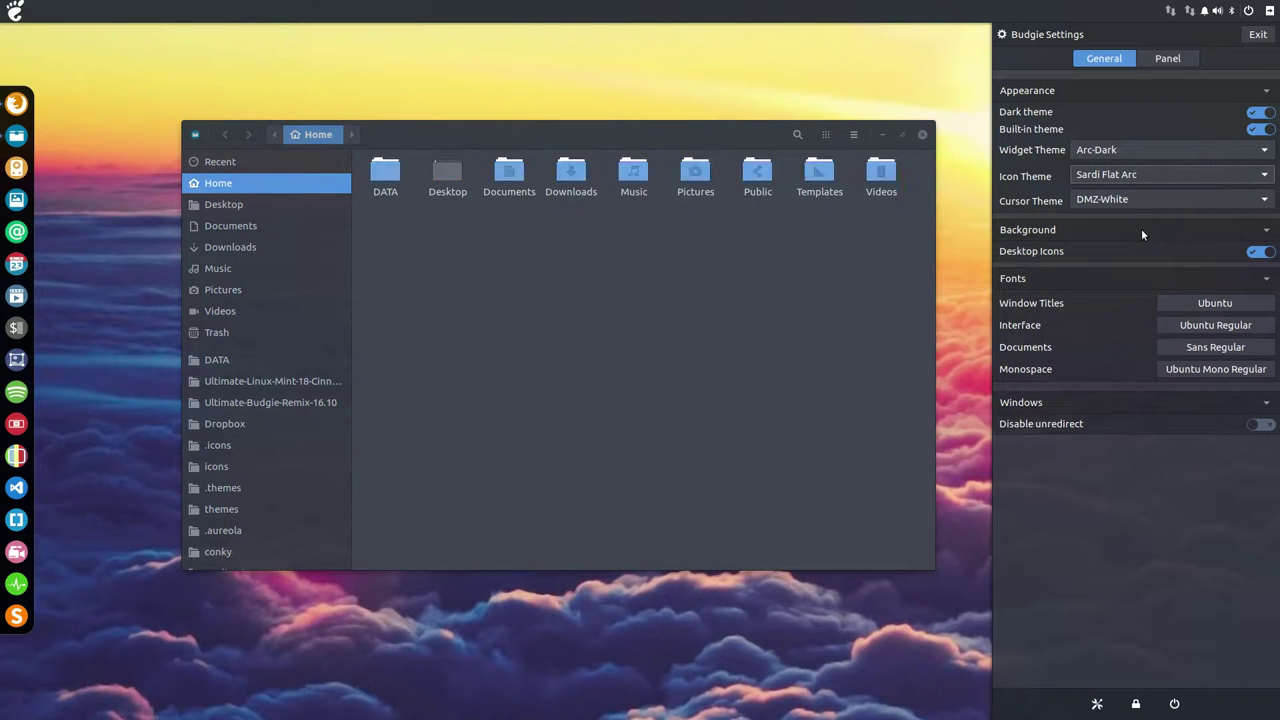
{"action": "key", "text": "Up"}
{"action": "key", "text": "Up"}
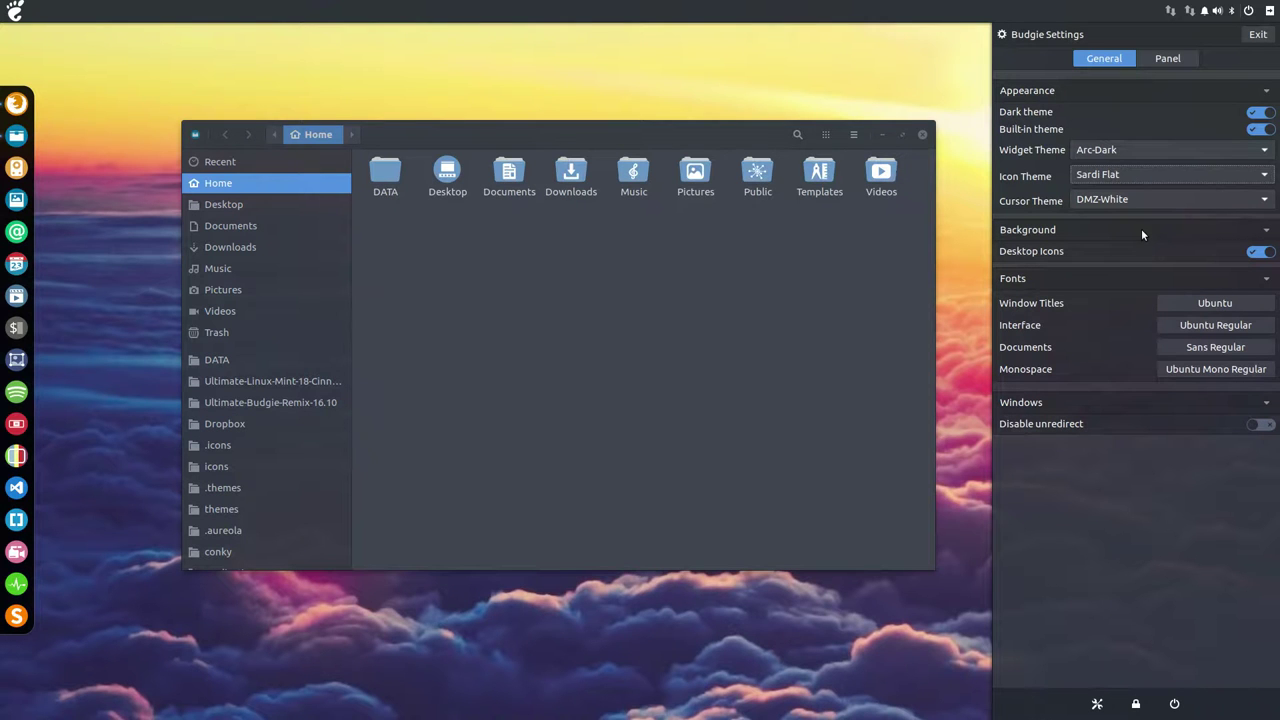
{"action": "key", "text": "Up"}
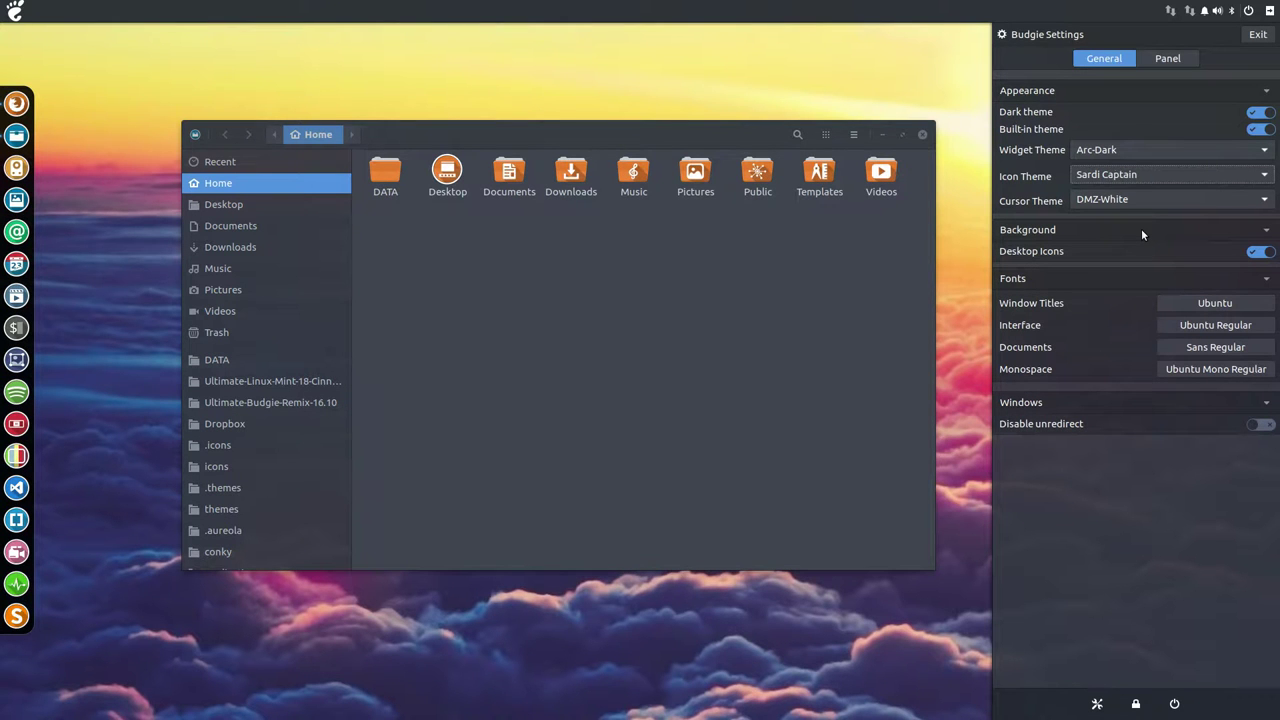
{"action": "key", "text": "Up"}
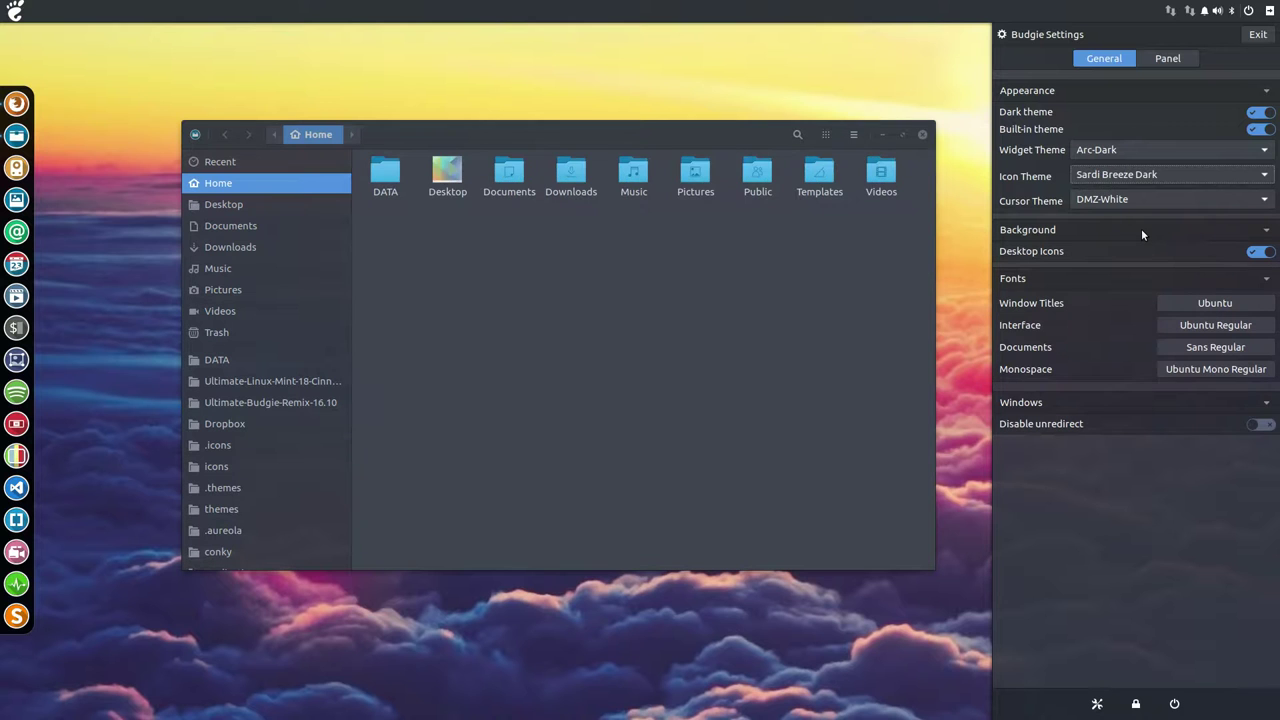
{"action": "key", "text": "Up"}
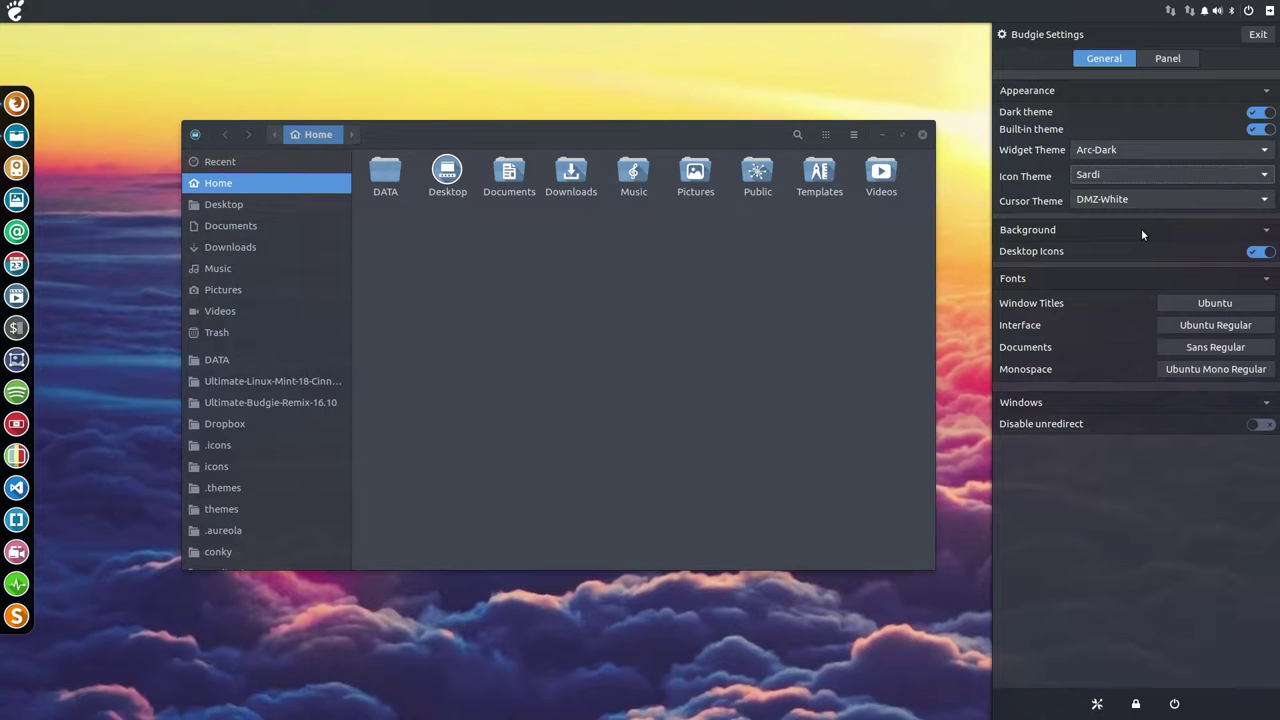
View the Panel settings for the top panel and return to the General settings.
{"action": "left_click", "coordinate": [1146, 58]}
{"action": "left_click", "coordinate": [1104, 58]}
{"action": "left_click", "coordinate": [1150, 58]}
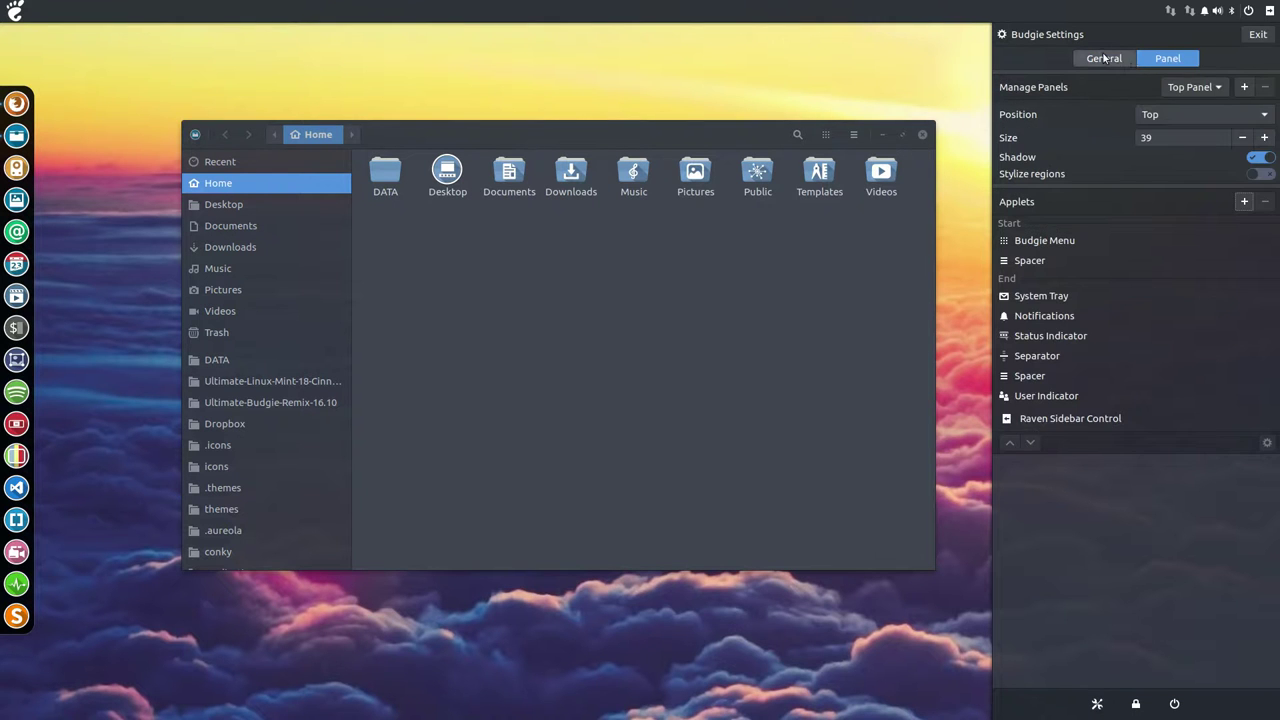
{"action": "left_click", "coordinate": [1104, 58]}
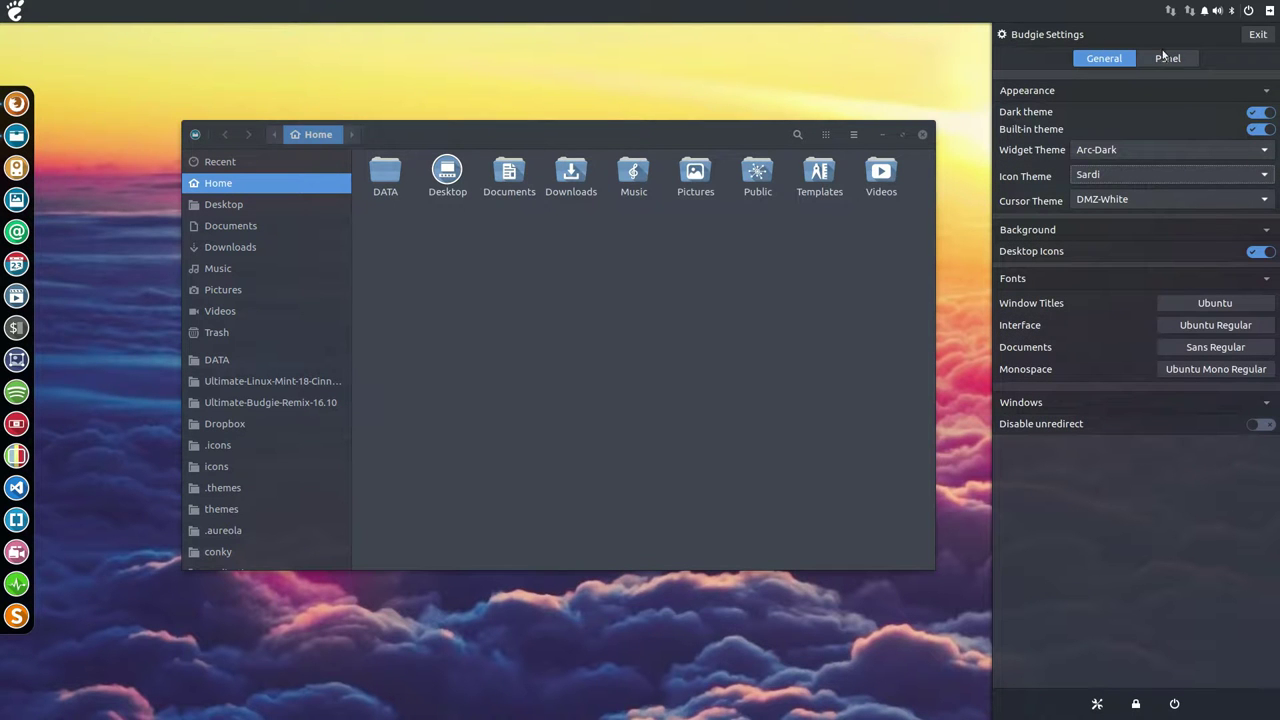
Exit Budgie Settings, dismiss the sidebar and close the file manager window.
{"action": "left_click", "coordinate": [1257, 36]}
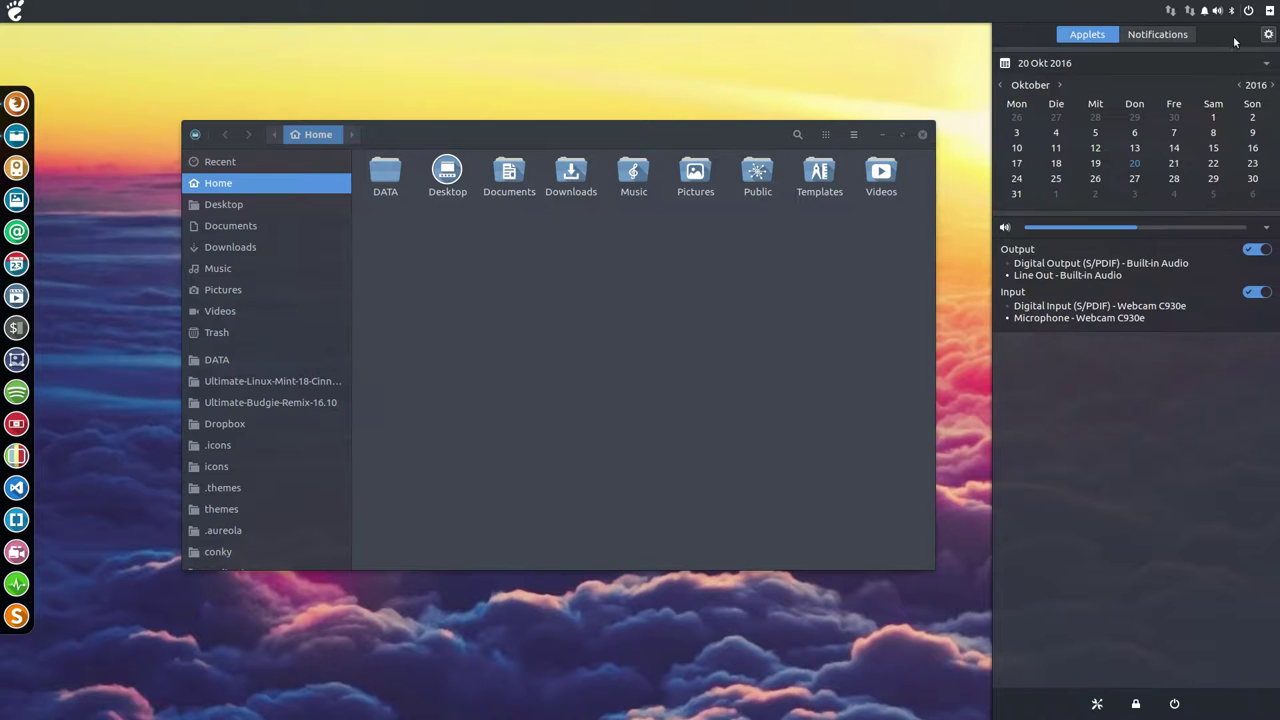
{"action": "left_click", "coordinate": [964, 95]}
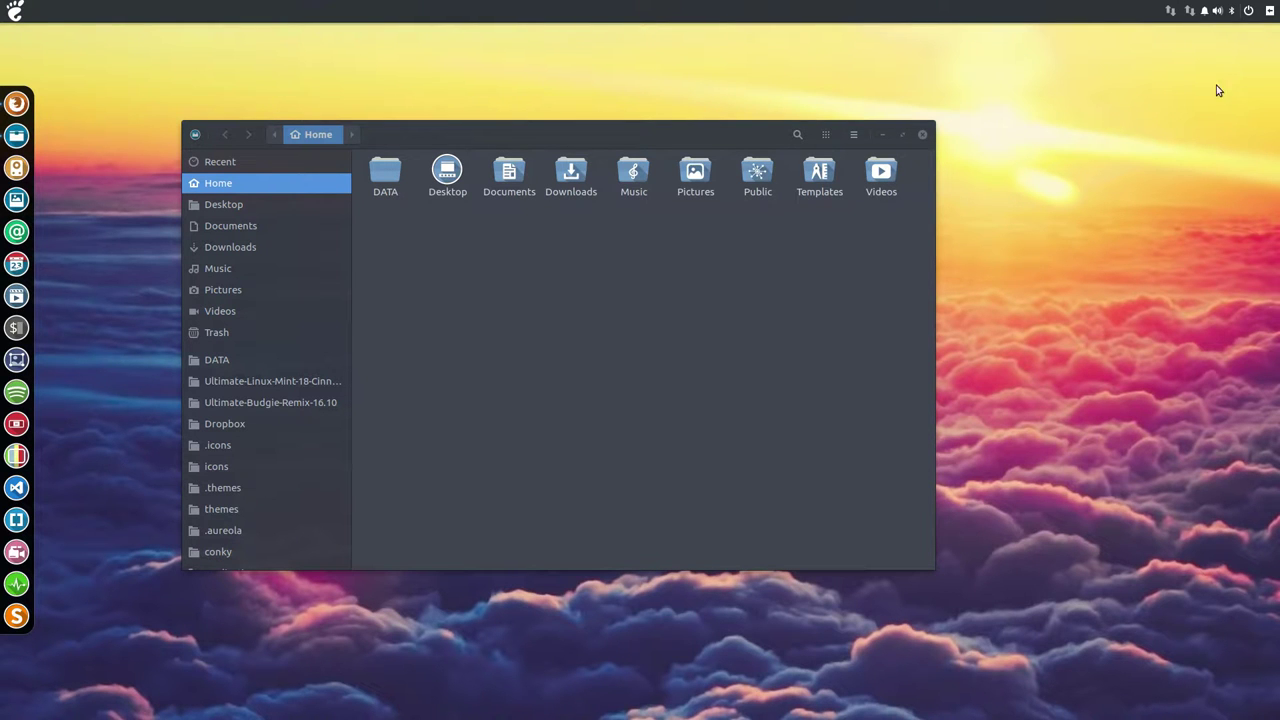
{"action": "left_click", "coordinate": [922, 135]}
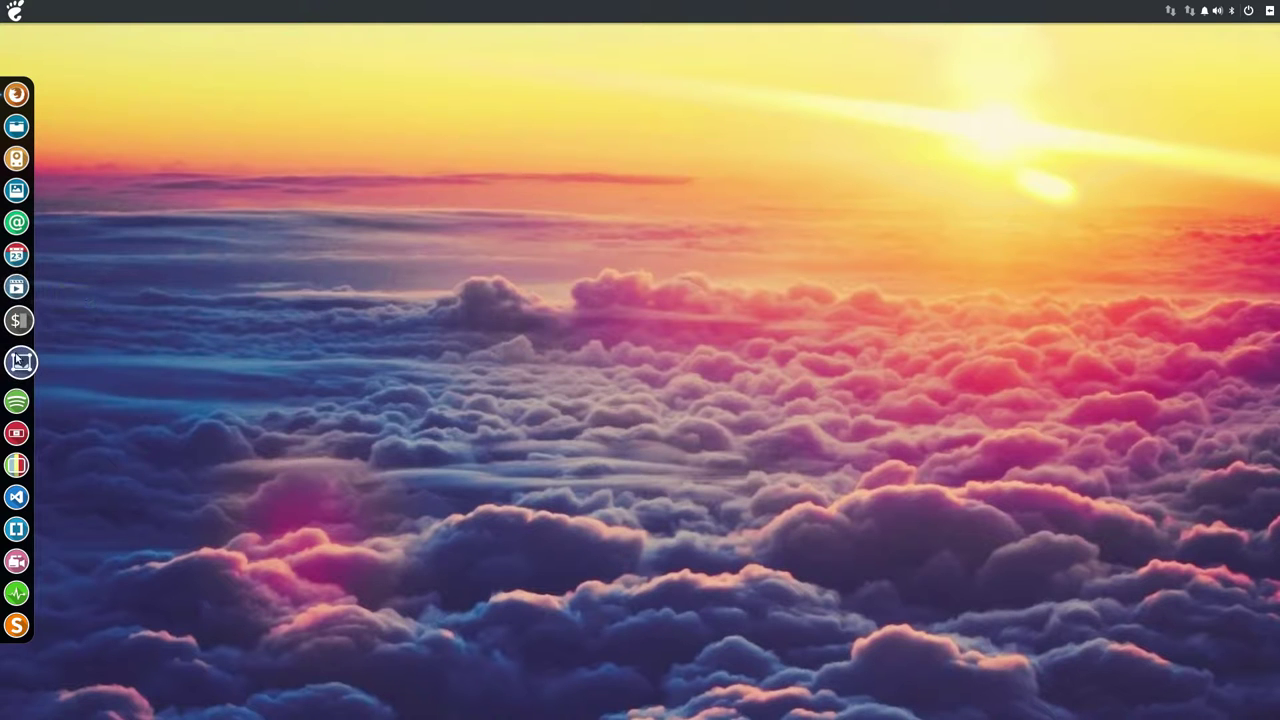
Launch the terminal from the dock, then view the All Settings window and close it.
{"action": "left_click", "coordinate": [20, 327]}
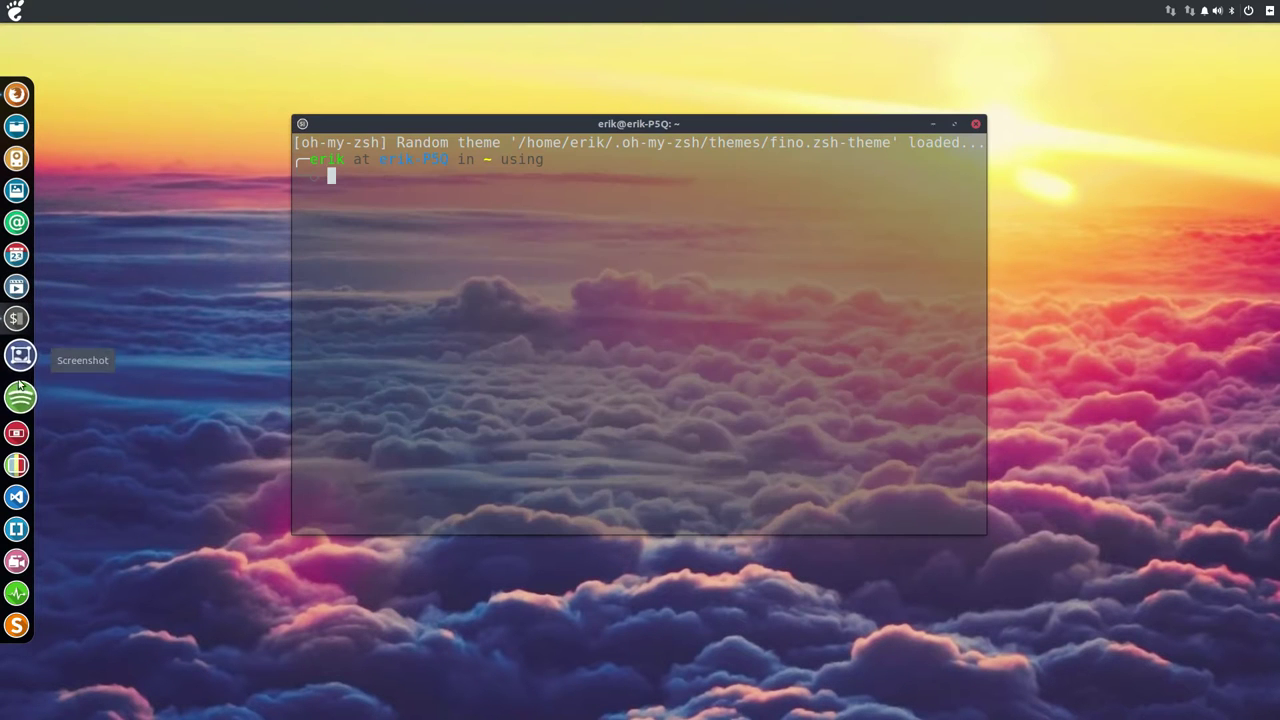
{"action": "left_click", "coordinate": [19, 432]}
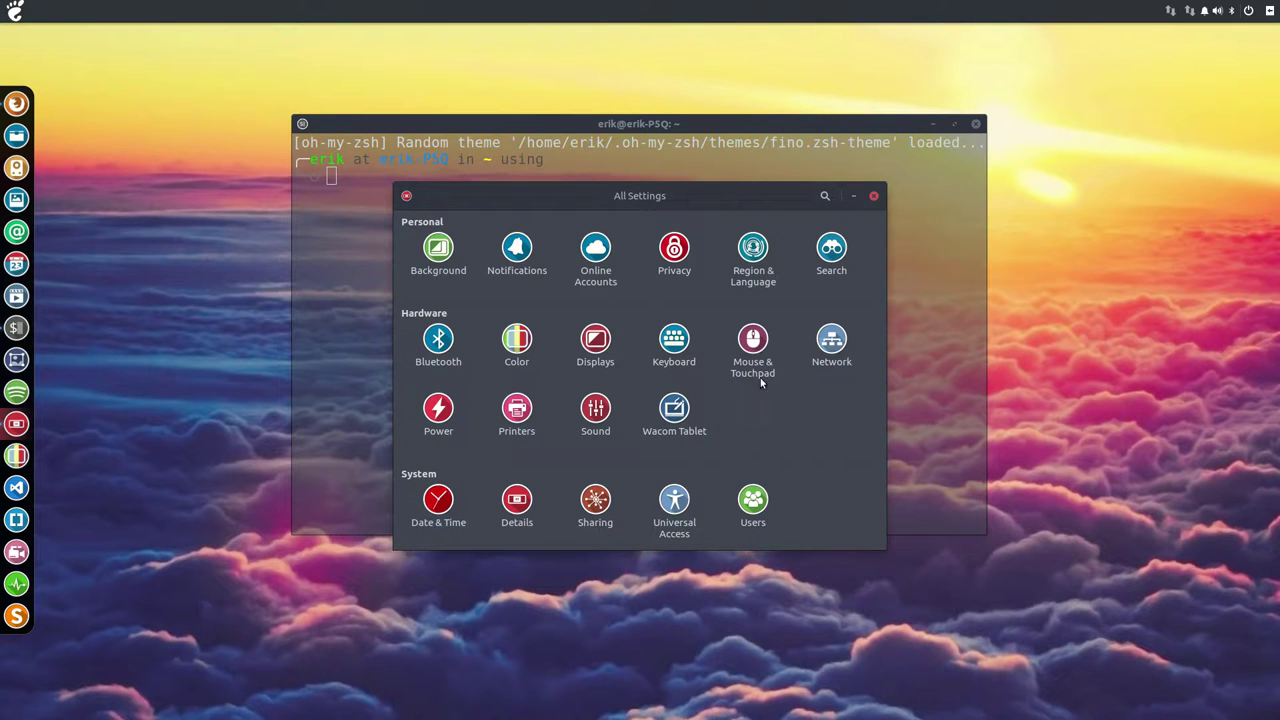
{"action": "left_click", "coordinate": [875, 196]}
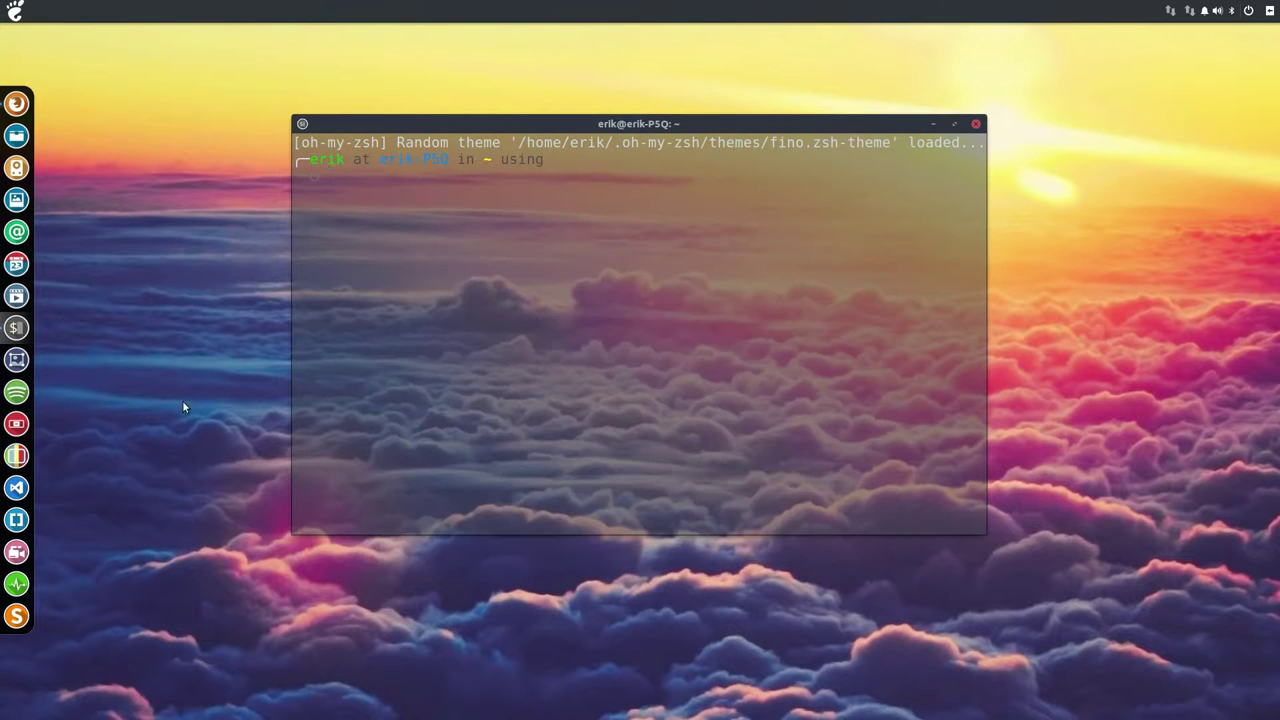
Open the Raven sidebar and view its Notifications and Applets pages.
{"action": "left_click", "coordinate": [1269, 10]}
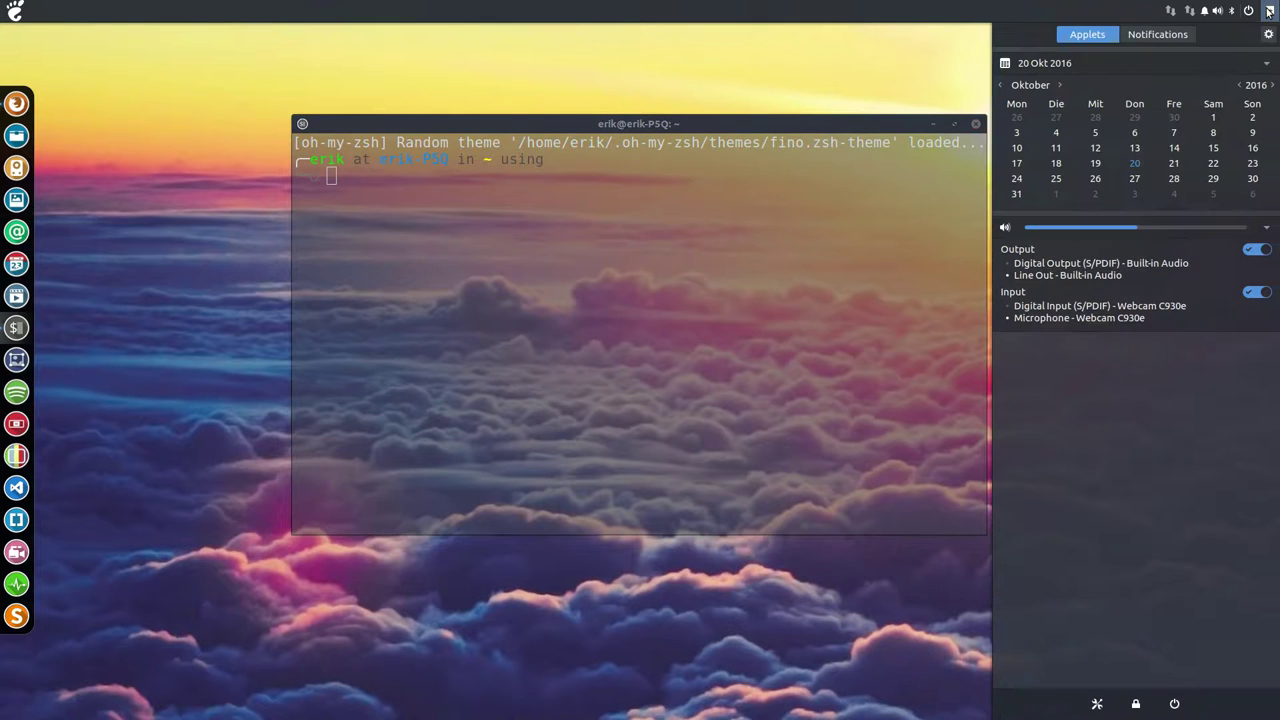
{"action": "left_click", "coordinate": [1158, 34]}
{"action": "left_click", "coordinate": [1087, 34]}
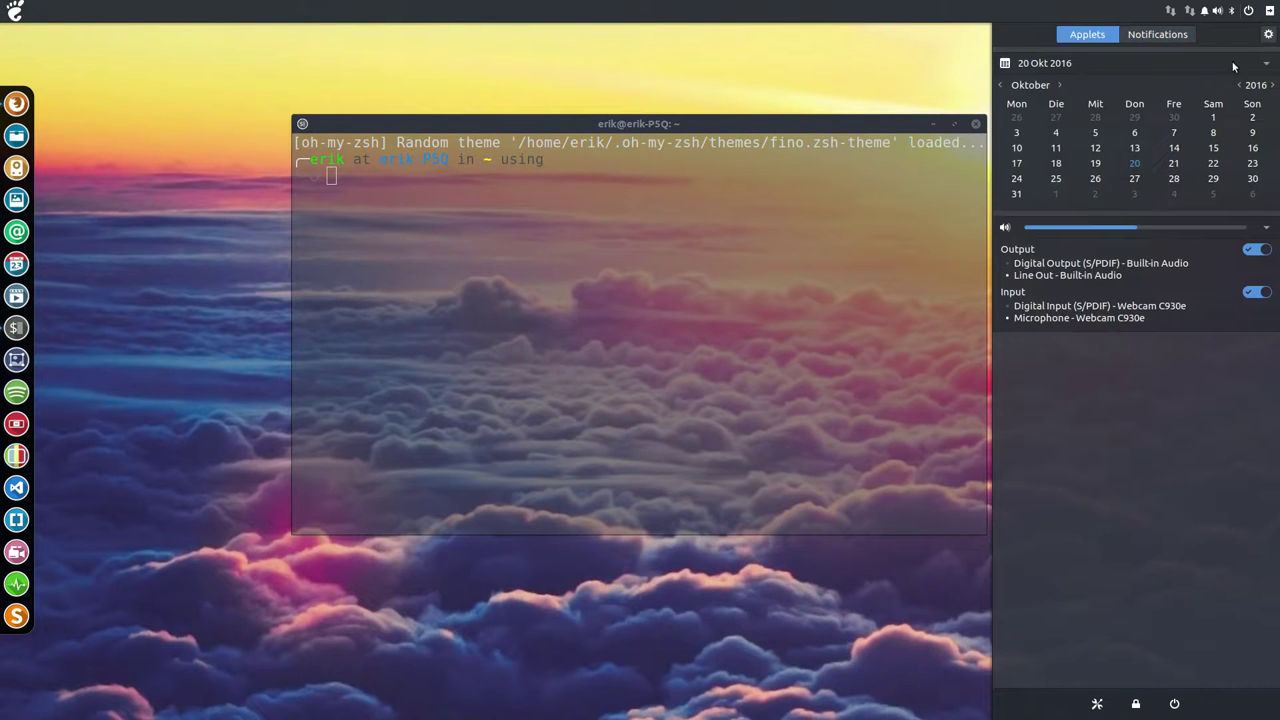
View the top panel's settings and the list of applets that can be added in Budgie Settings, and dismiss the sidebar.
{"action": "left_click", "coordinate": [1268, 35]}
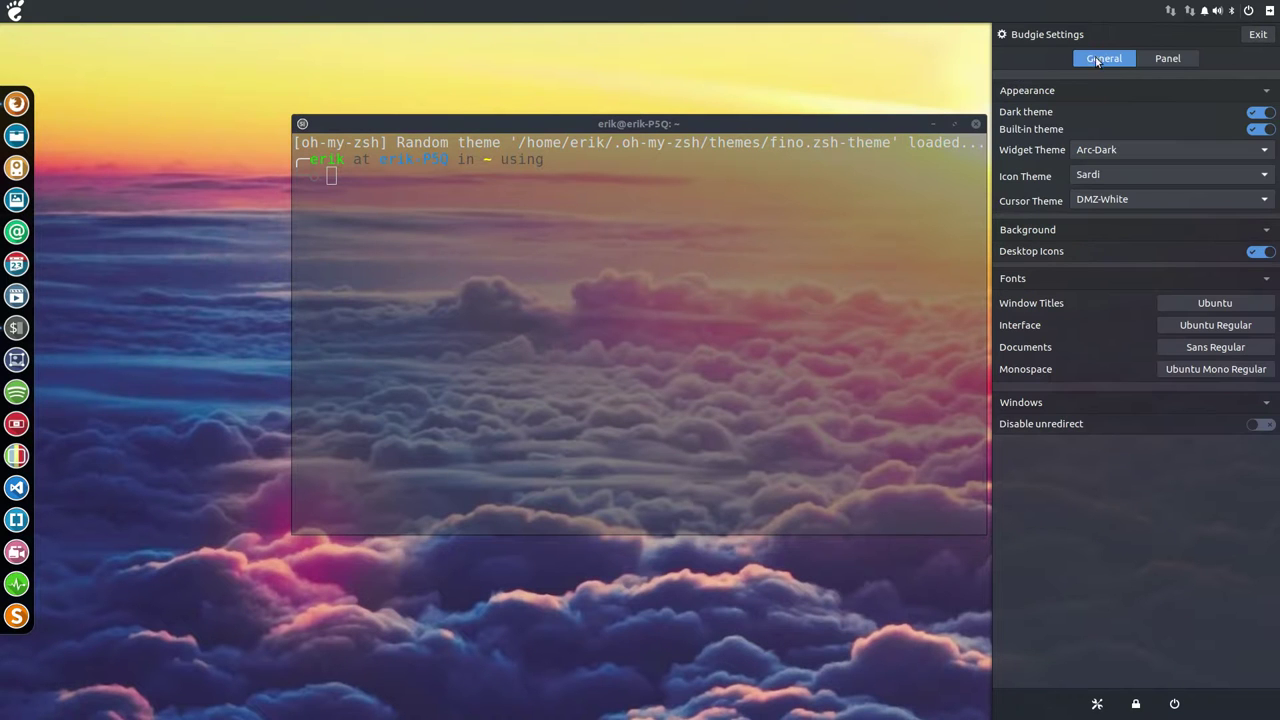
{"action": "left_click", "coordinate": [1164, 60]}
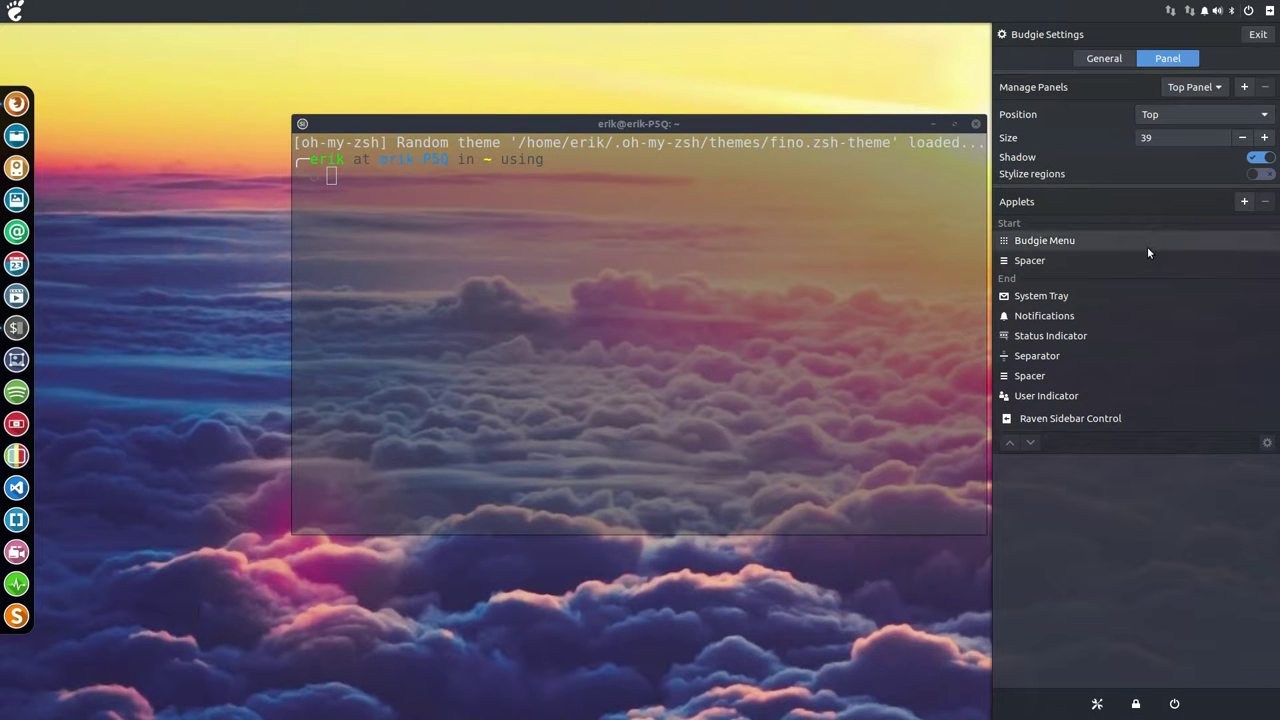
{"action": "left_click", "coordinate": [1244, 201]}
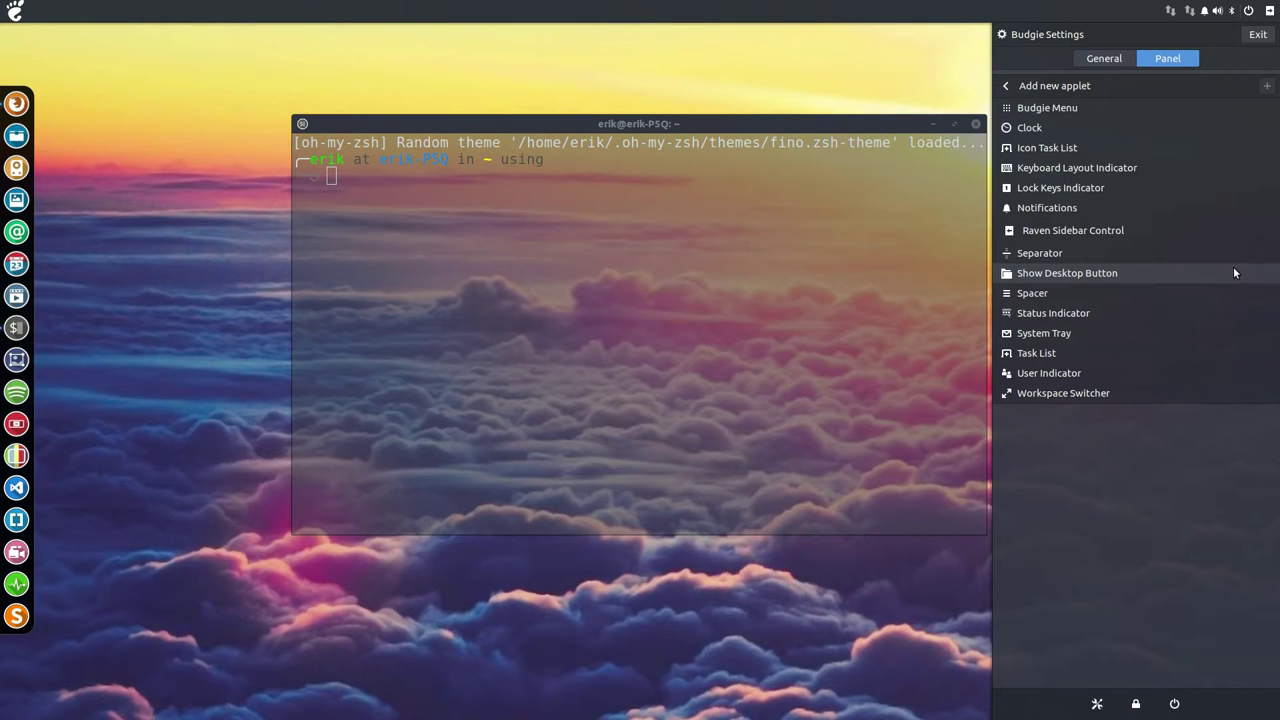
{"action": "left_click", "coordinate": [1233, 266]}
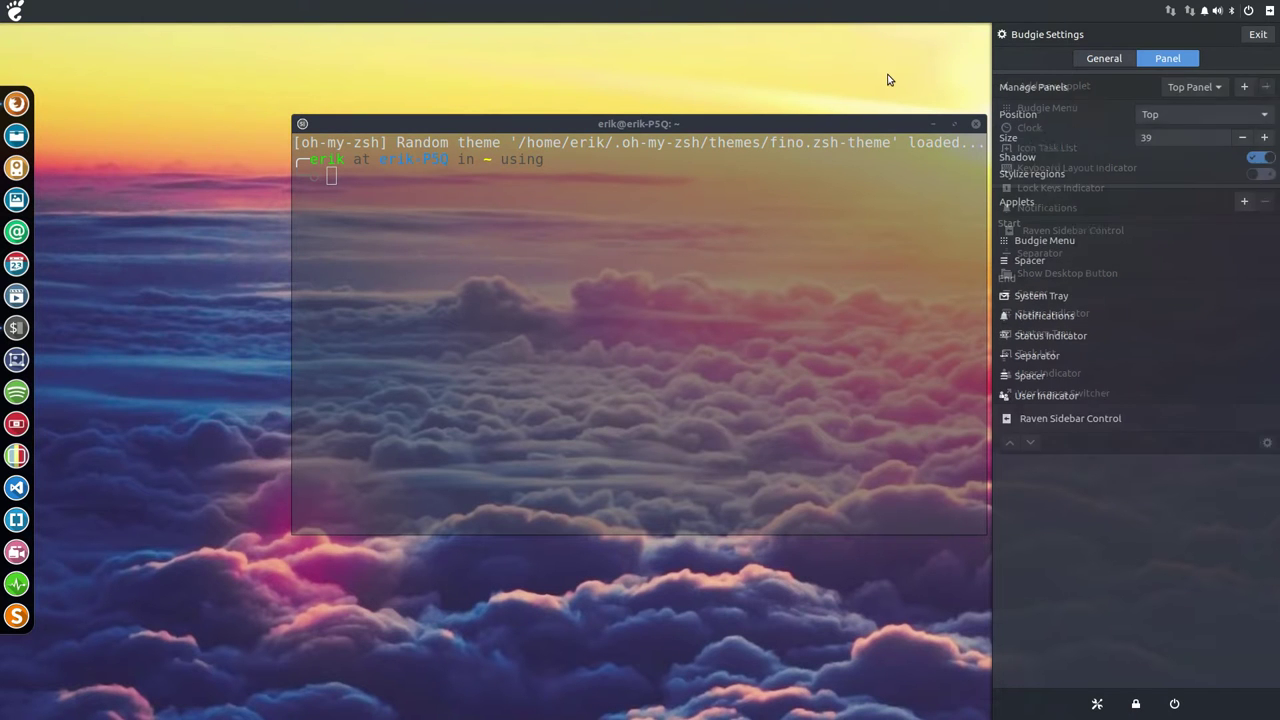
{"action": "left_click", "coordinate": [908, 79]}
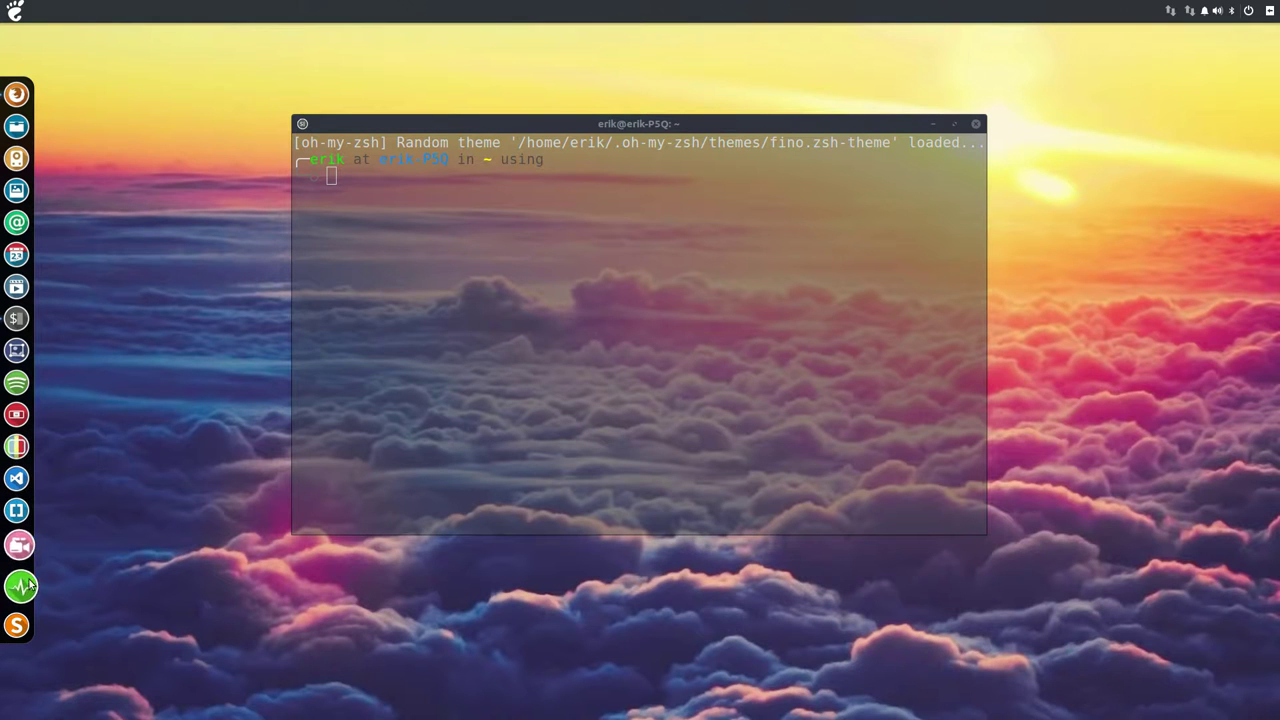
Browse the applications menu by category, from Accessories through Internet, Science and System Tools to Utilities.
{"action": "left_click", "coordinate": [14, 11]}
{"action": "left_click", "coordinate": [46, 90]}
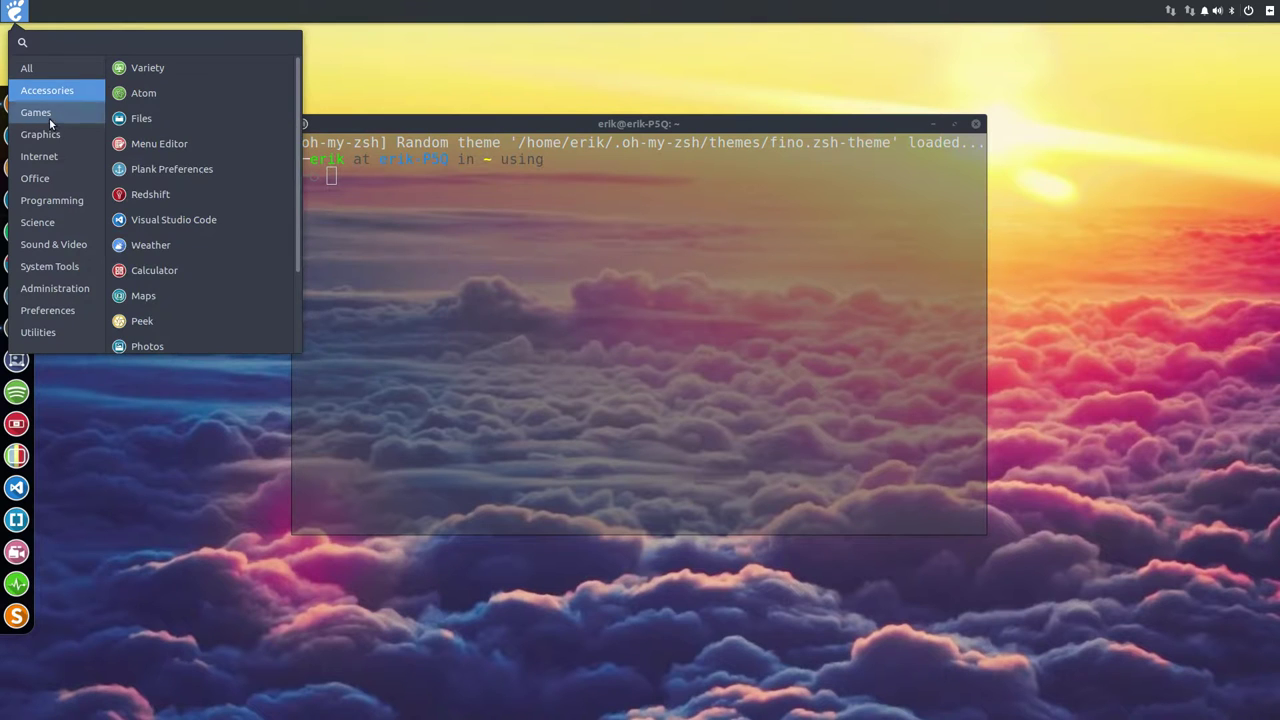
{"action": "left_click", "coordinate": [38, 112]}
{"action": "left_click", "coordinate": [45, 138]}
{"action": "left_click", "coordinate": [48, 158]}
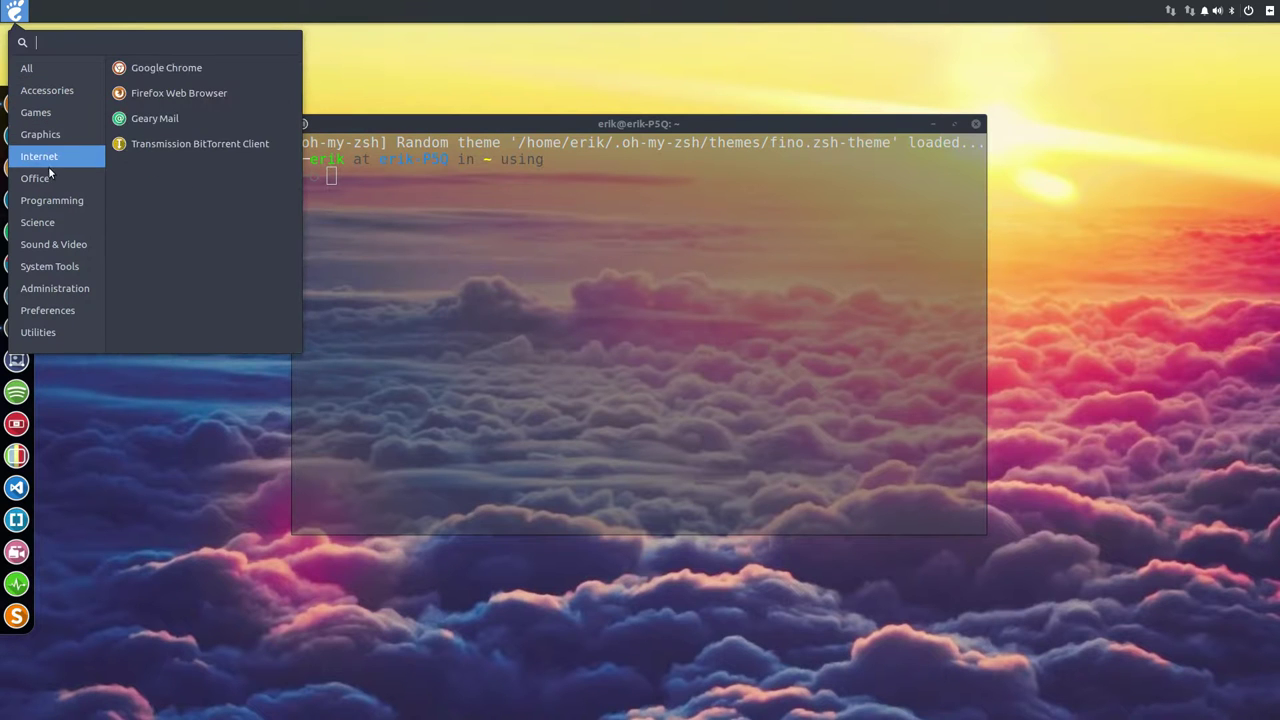
{"action": "left_click", "coordinate": [48, 178]}
{"action": "left_click", "coordinate": [50, 221]}
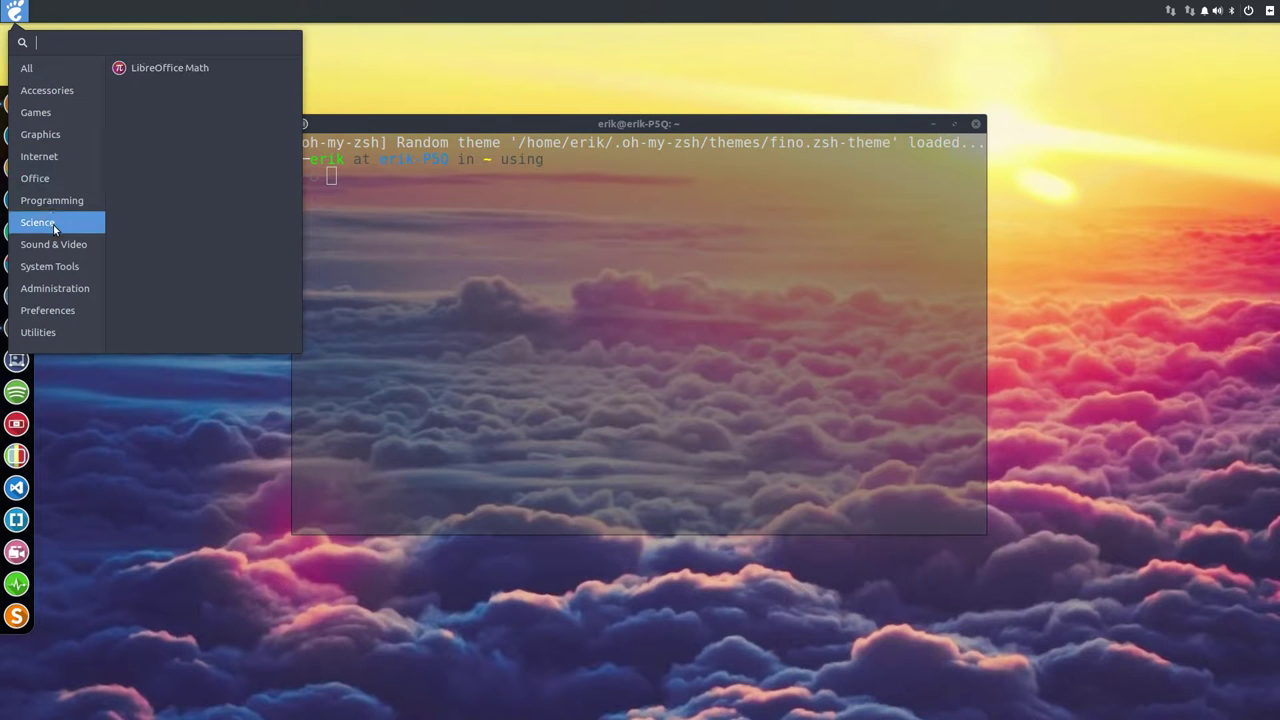
{"action": "left_click", "coordinate": [54, 242]}
{"action": "left_click", "coordinate": [57, 266]}
{"action": "left_click", "coordinate": [58, 289]}
{"action": "left_click", "coordinate": [40, 332]}
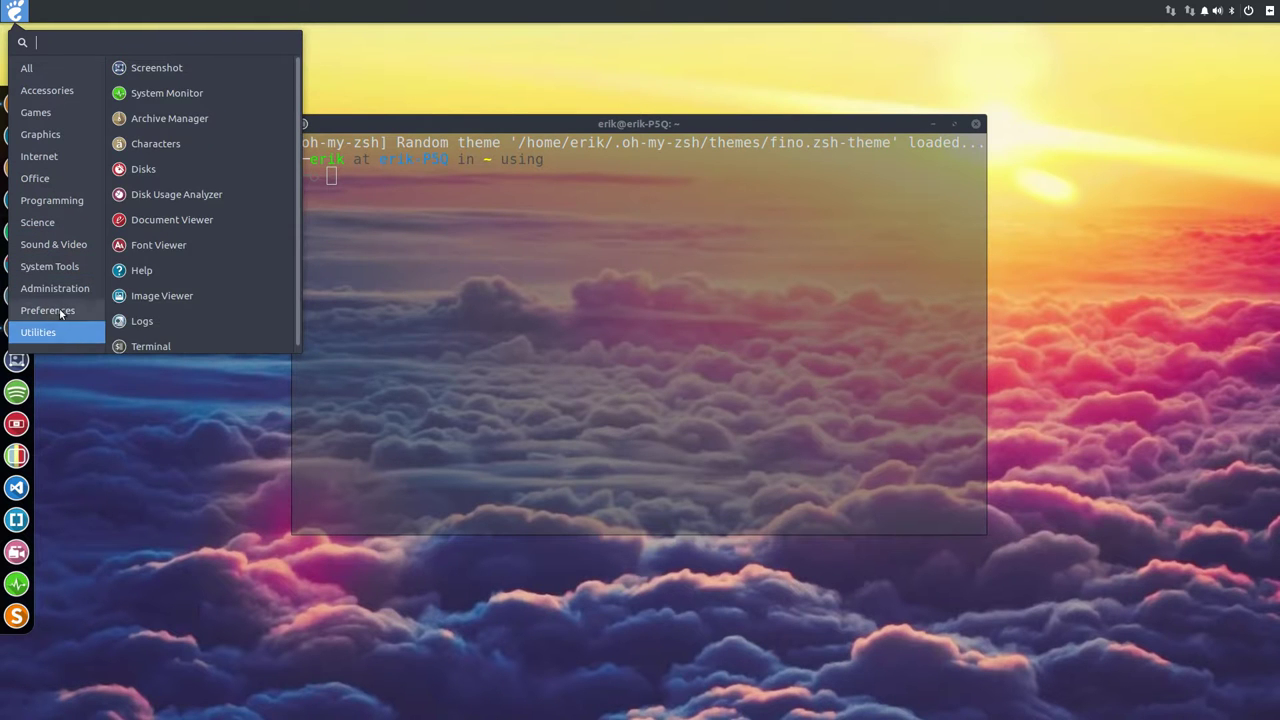
Look back through Preferences and Administration and launch Budgie Welcome from the System Tools category.
{"action": "left_click", "coordinate": [52, 310]}
{"action": "left_click", "coordinate": [61, 290]}
{"action": "left_click", "coordinate": [62, 268]}
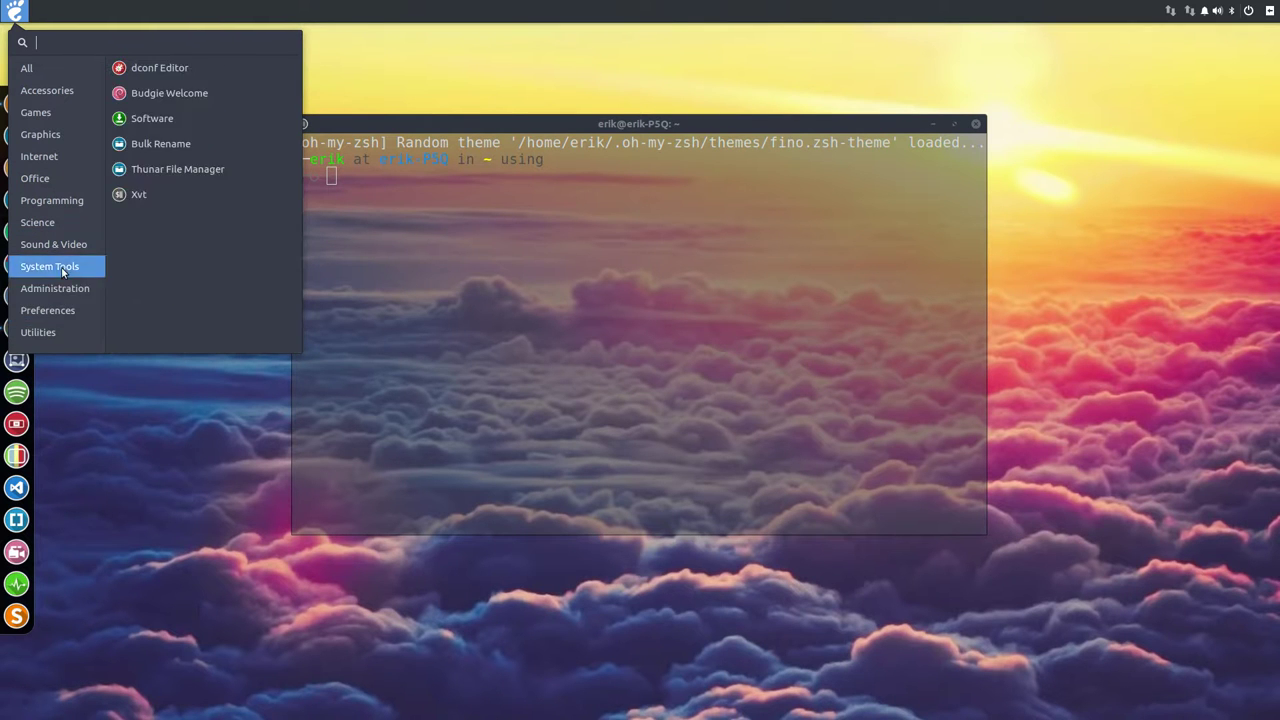
{"action": "left_click", "coordinate": [165, 93]}
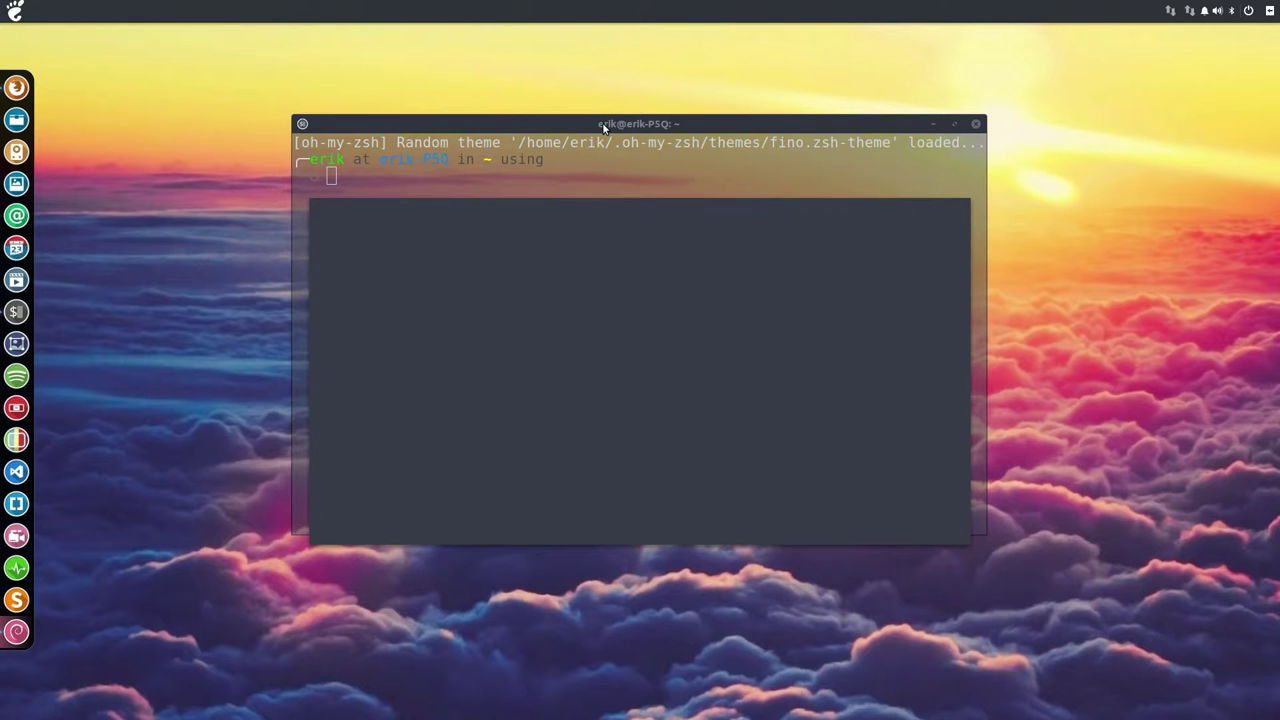
Move the terminal window slightly and close it to uncover the budgie-remix welcome window.
{"action": "mouse_move", "coordinate": [620, 128]}
{"action": "left_mouse_down"}
{"action": "mouse_move", "coordinate": [630, 133]}
{"action": "mouse_move", "coordinate": [622, 121]}
{"action": "left_mouse_up"}
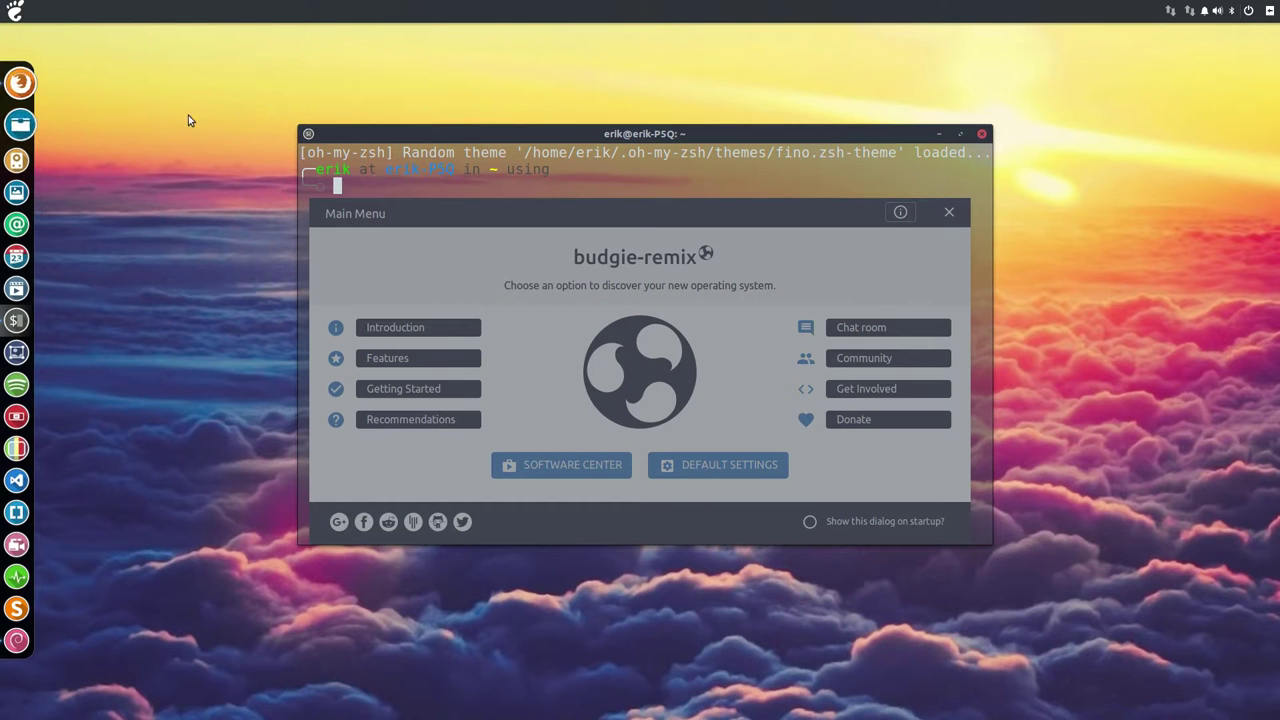
{"action": "left_click", "coordinate": [4, 6]}
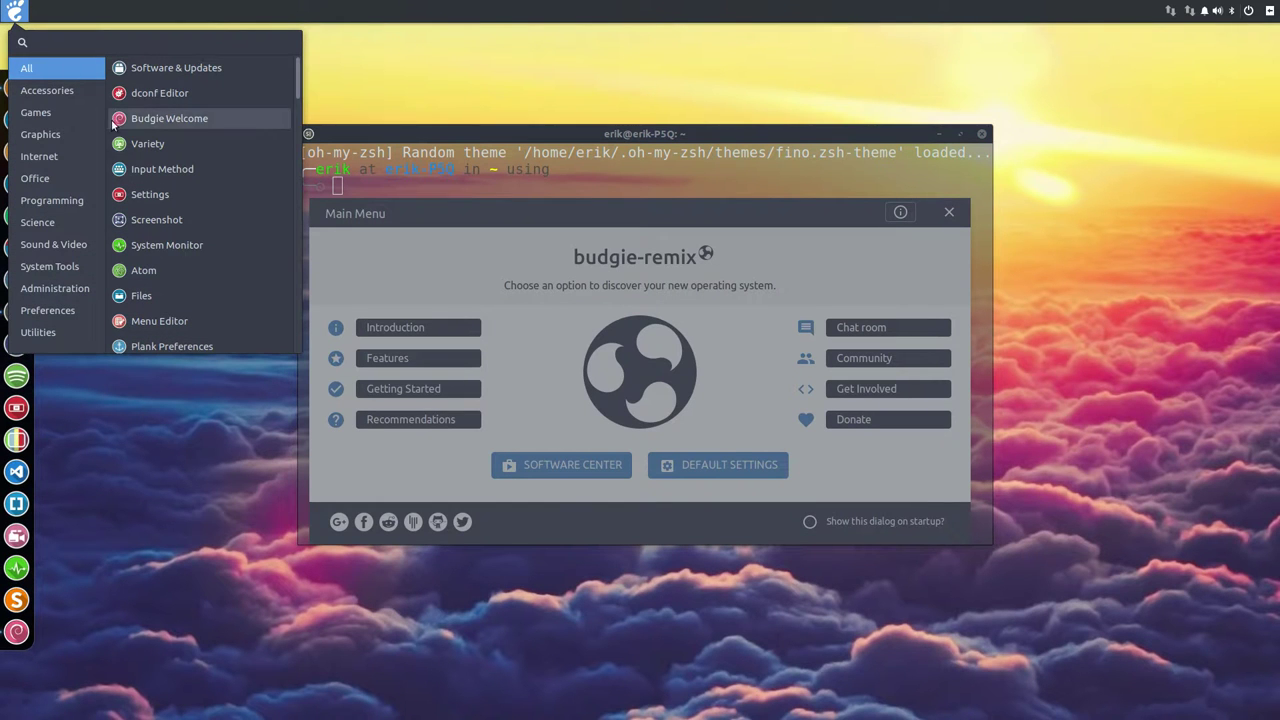
{"action": "left_click", "coordinate": [651, 134]}
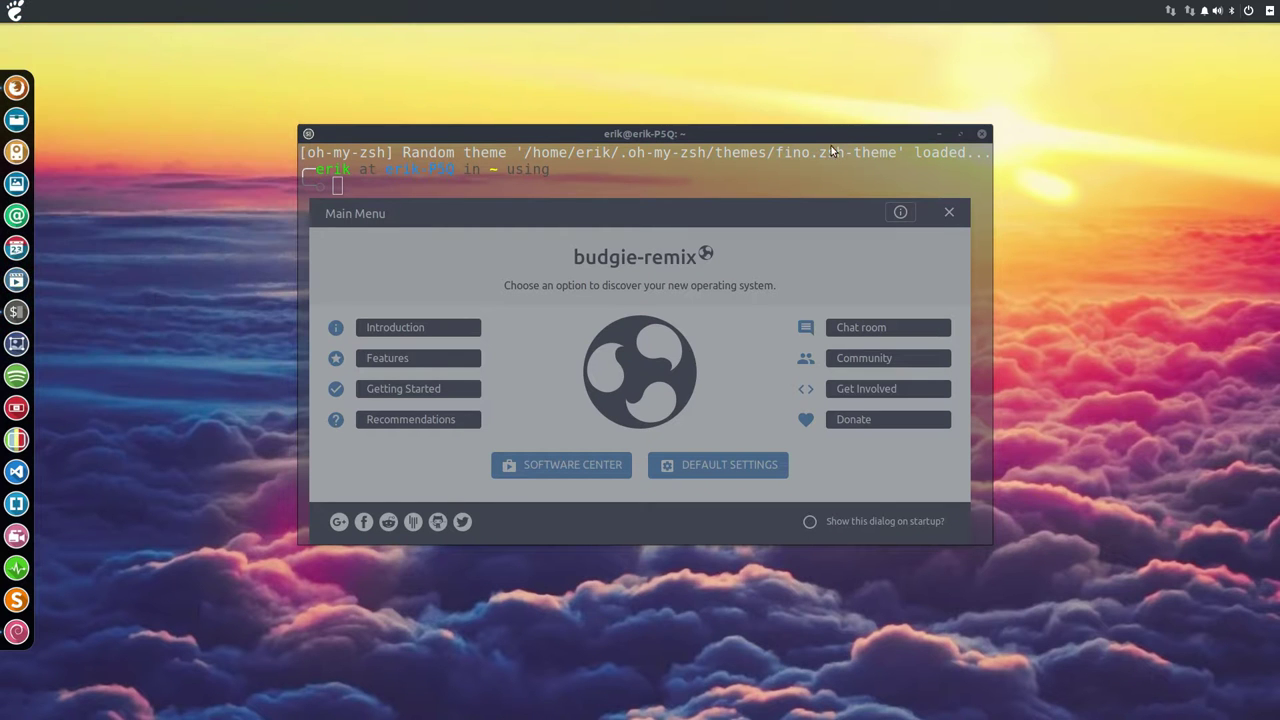
{"action": "left_click", "coordinate": [983, 135]}
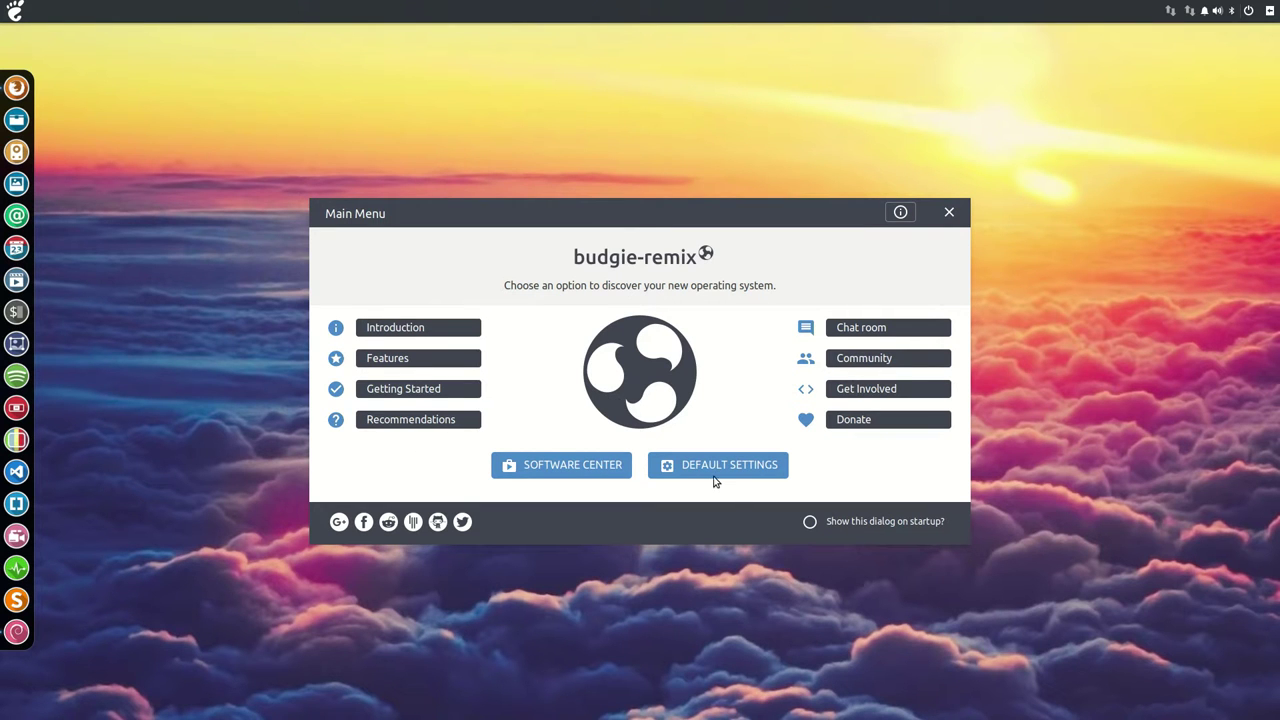
Reset the Budgie panel from the welcome window's Default Settings and check the network connection menu.
{"action": "left_click", "coordinate": [712, 478]}
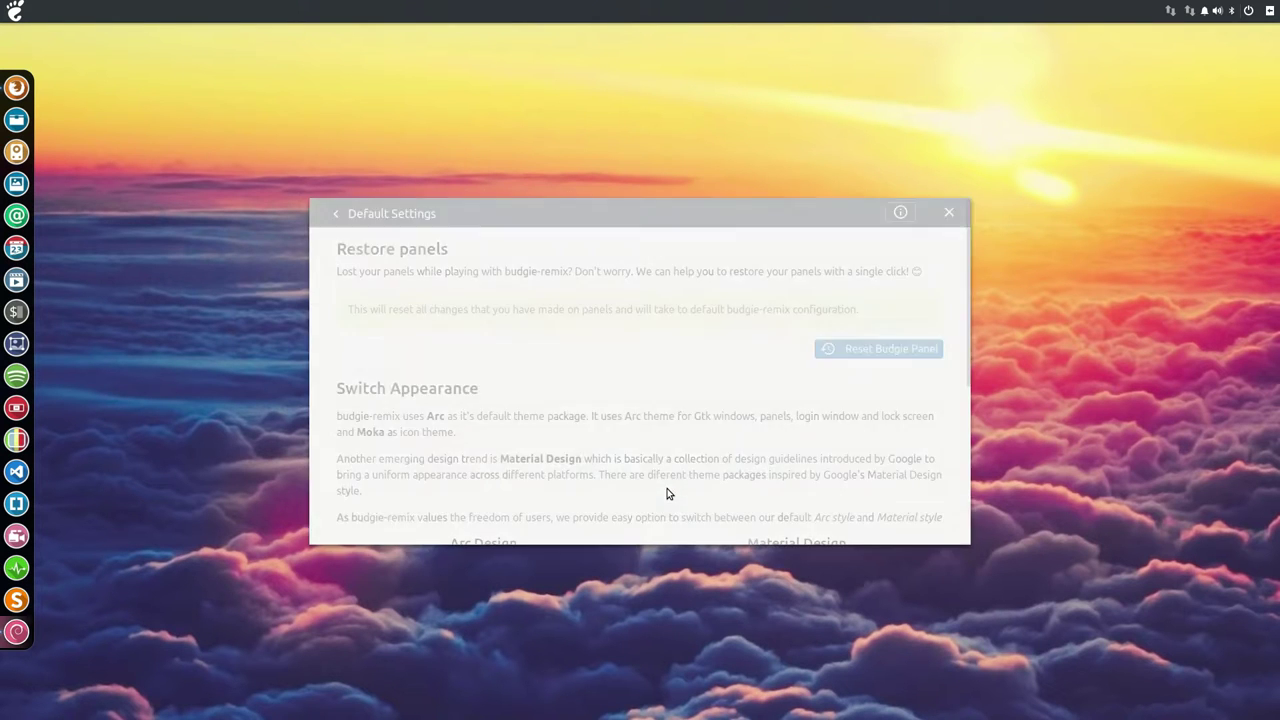
{"action": "left_click", "coordinate": [880, 357]}
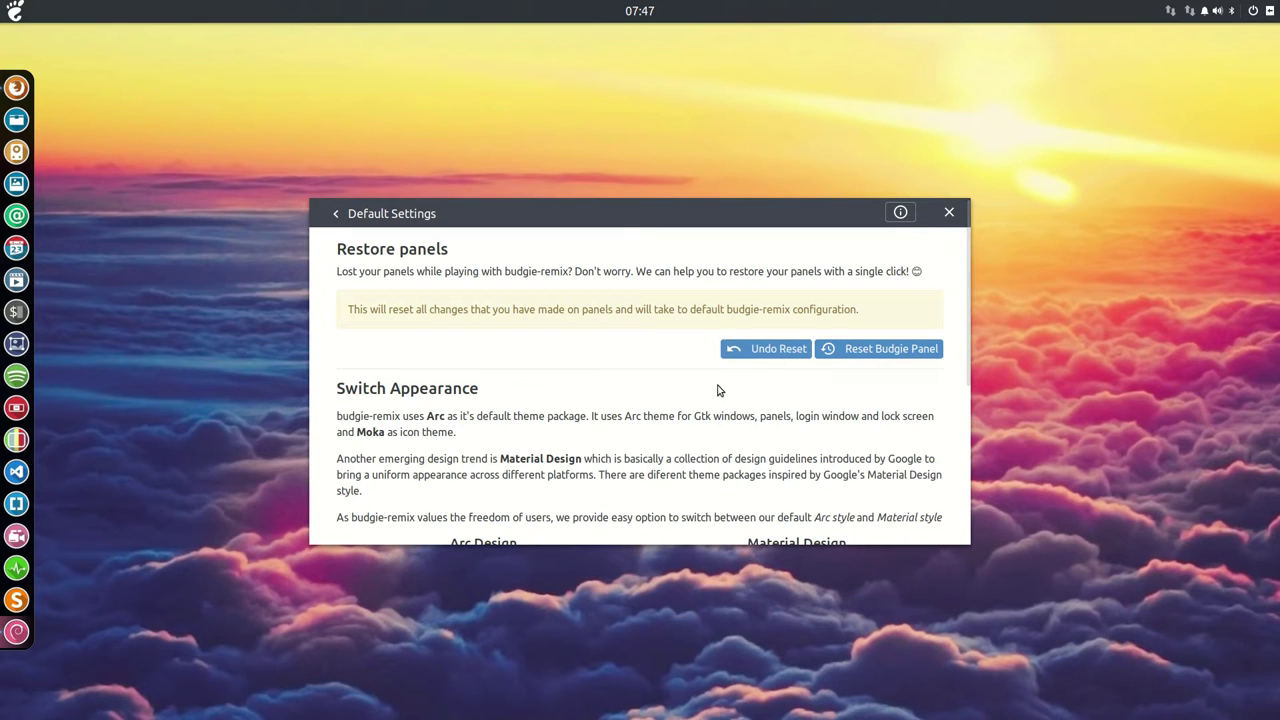
{"action": "left_click", "coordinate": [1171, 10]}
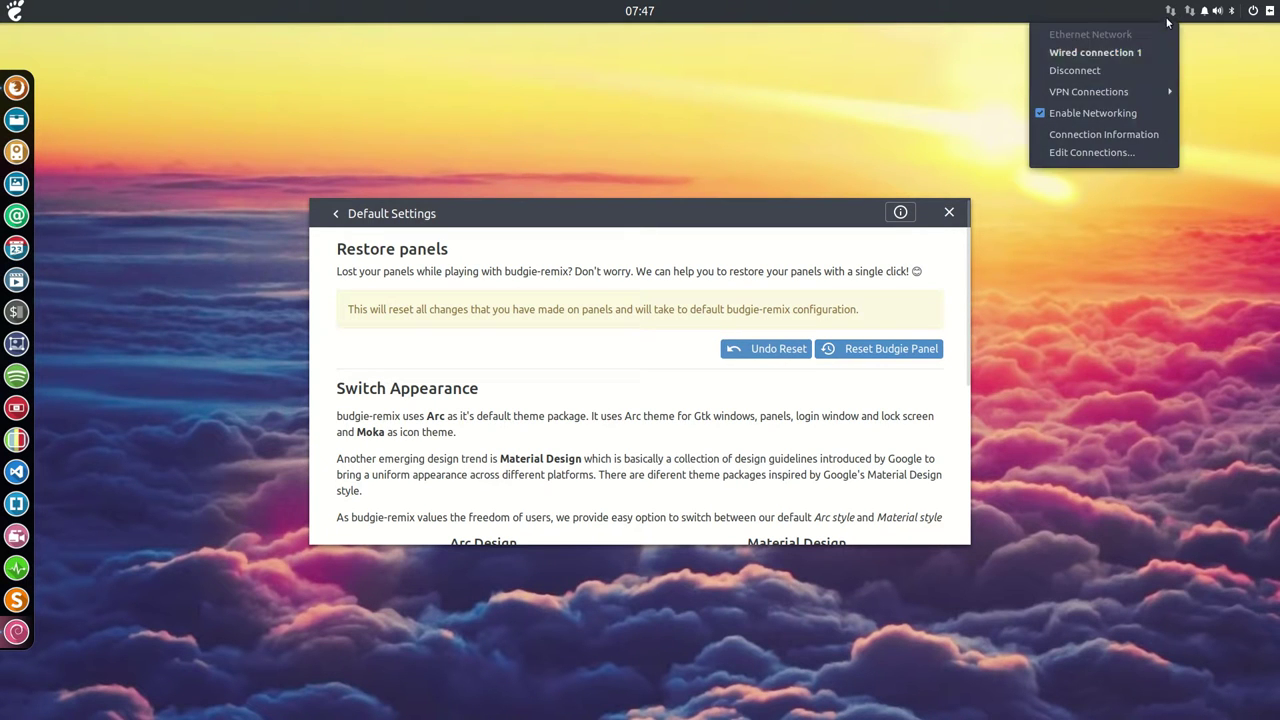
{"action": "left_click", "coordinate": [755, 205]}
Apply the Material theme from the Switch Appearance section of Default Settings.
{"action": "scroll", "coordinate": [641, 336], "scroll_direction": "down", "scroll_amount": 5}
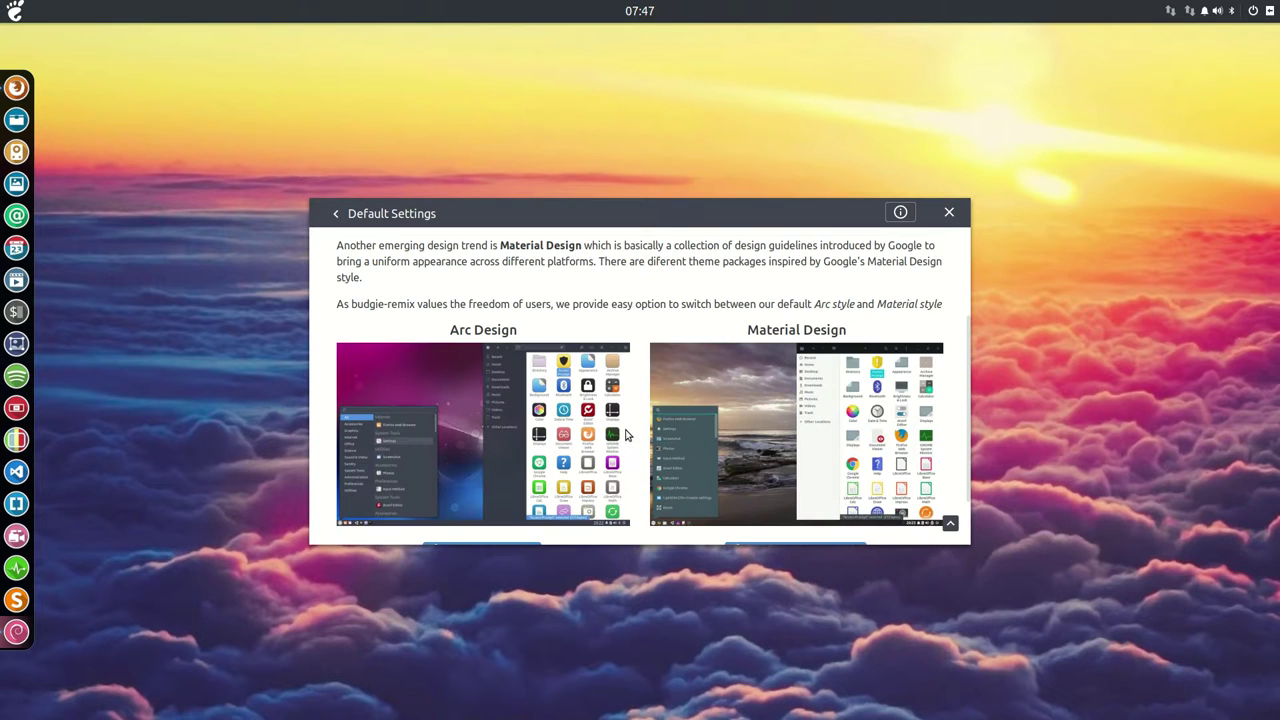
{"action": "scroll", "coordinate": [476, 385], "scroll_direction": "down", "scroll_amount": 1}
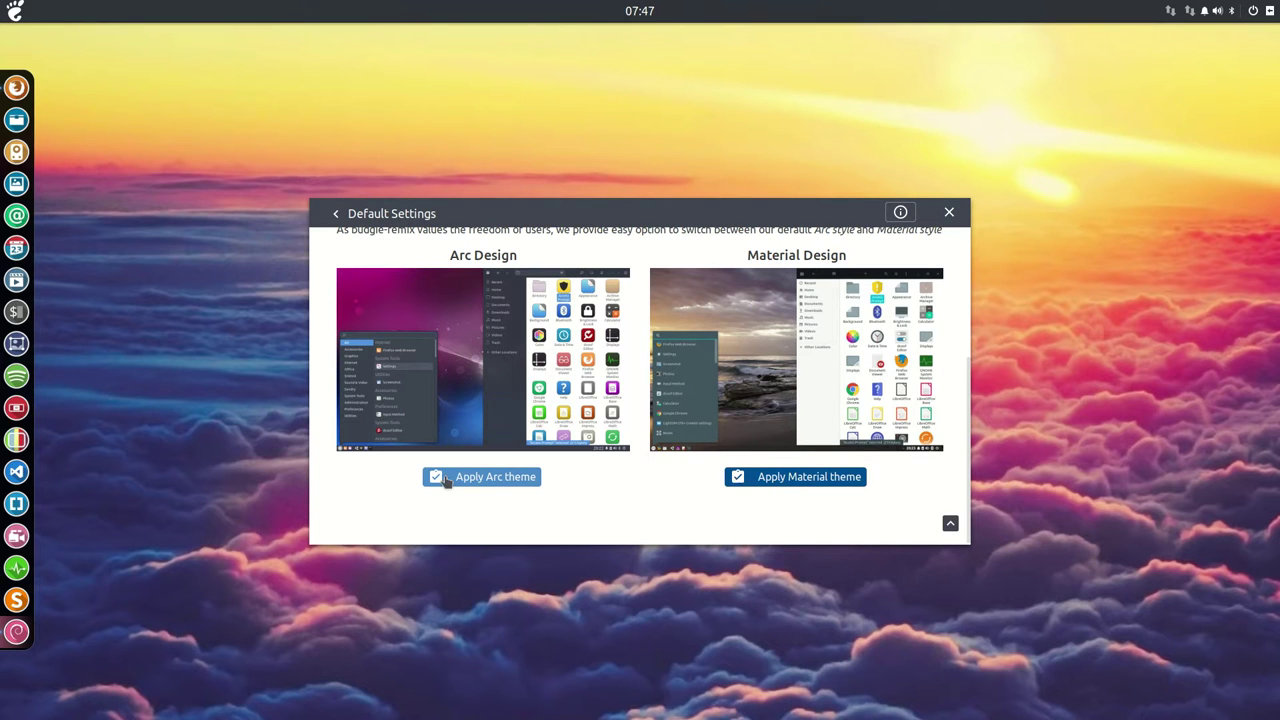
{"action": "left_click", "coordinate": [822, 478]}
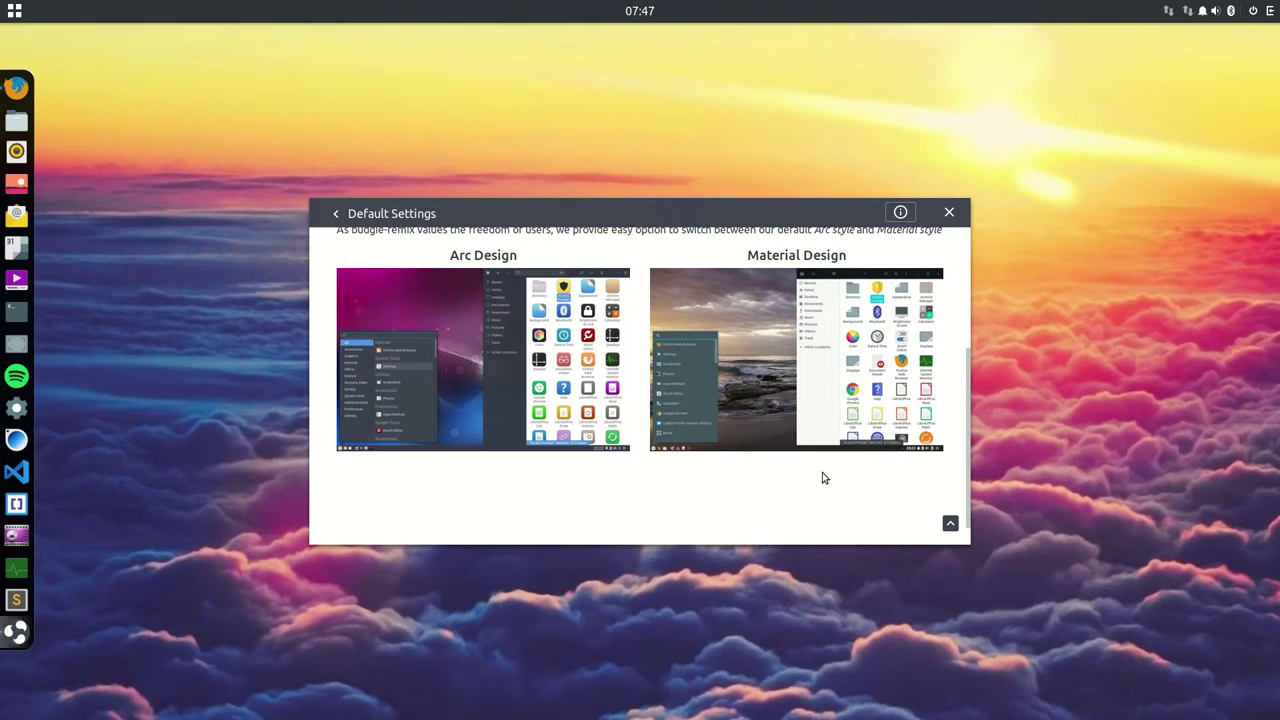
Apply the Arc theme to the desktop, and switch the appearance back to the Material theme.
{"action": "scroll", "coordinate": [840, 477], "scroll_direction": "up", "scroll_amount": 1}
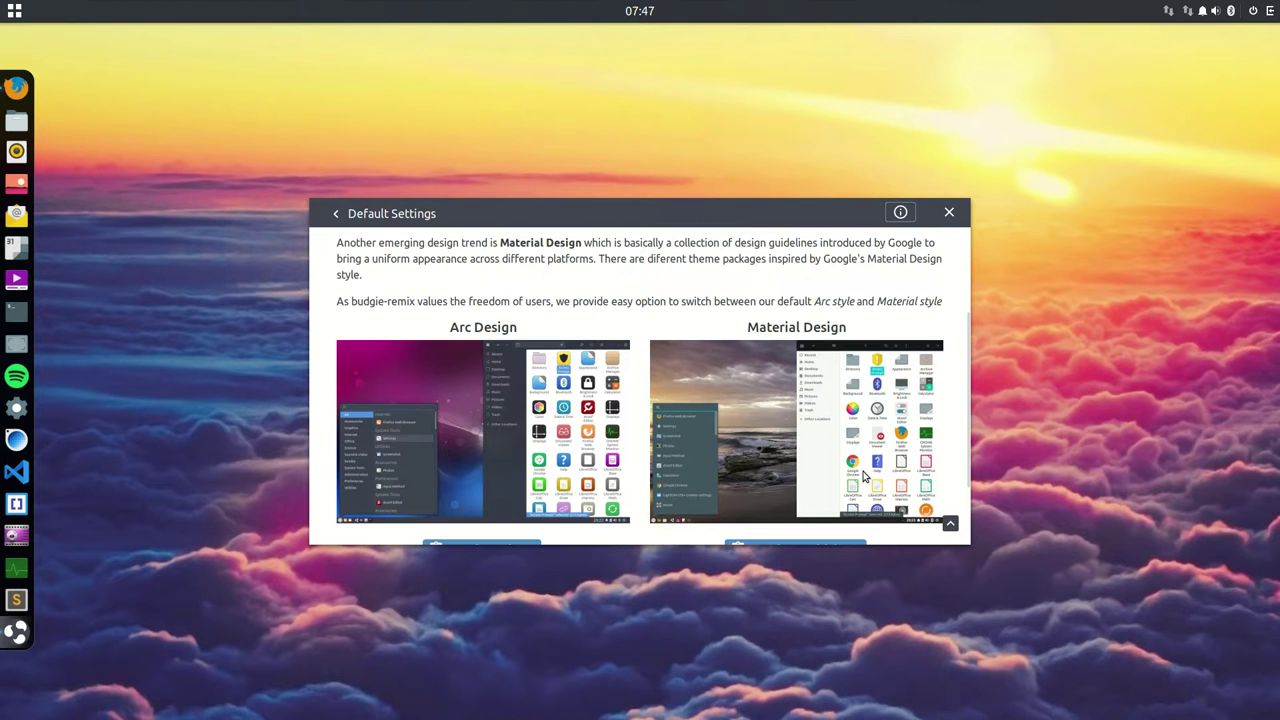
{"action": "scroll", "coordinate": [865, 477], "scroll_direction": "down", "scroll_amount": 1}
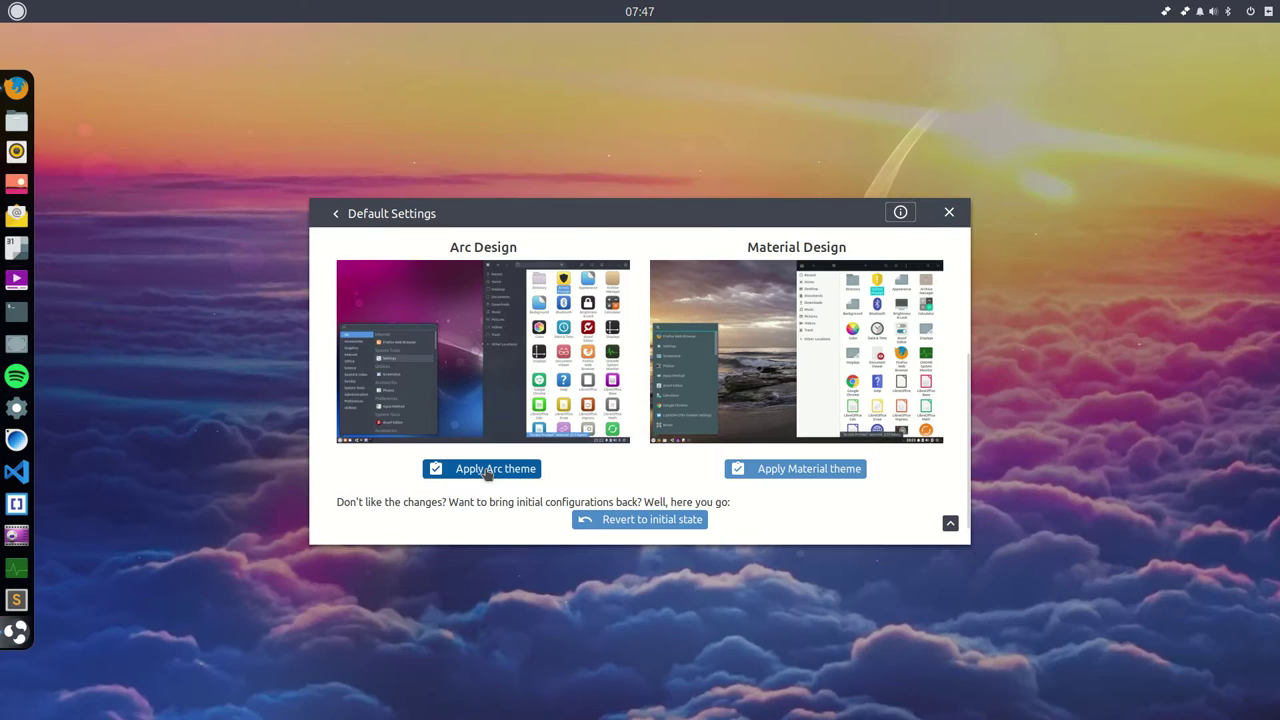
{"action": "left_click", "coordinate": [487, 469]}
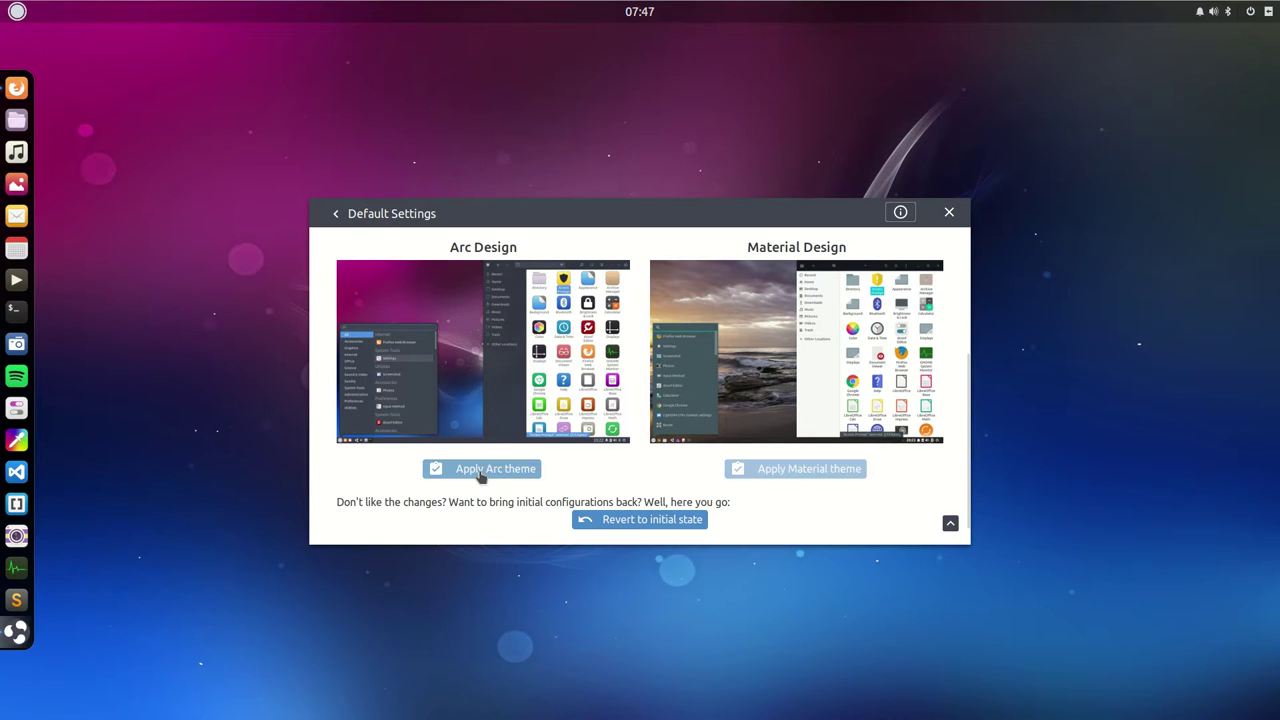
{"action": "left_click", "coordinate": [792, 476]}
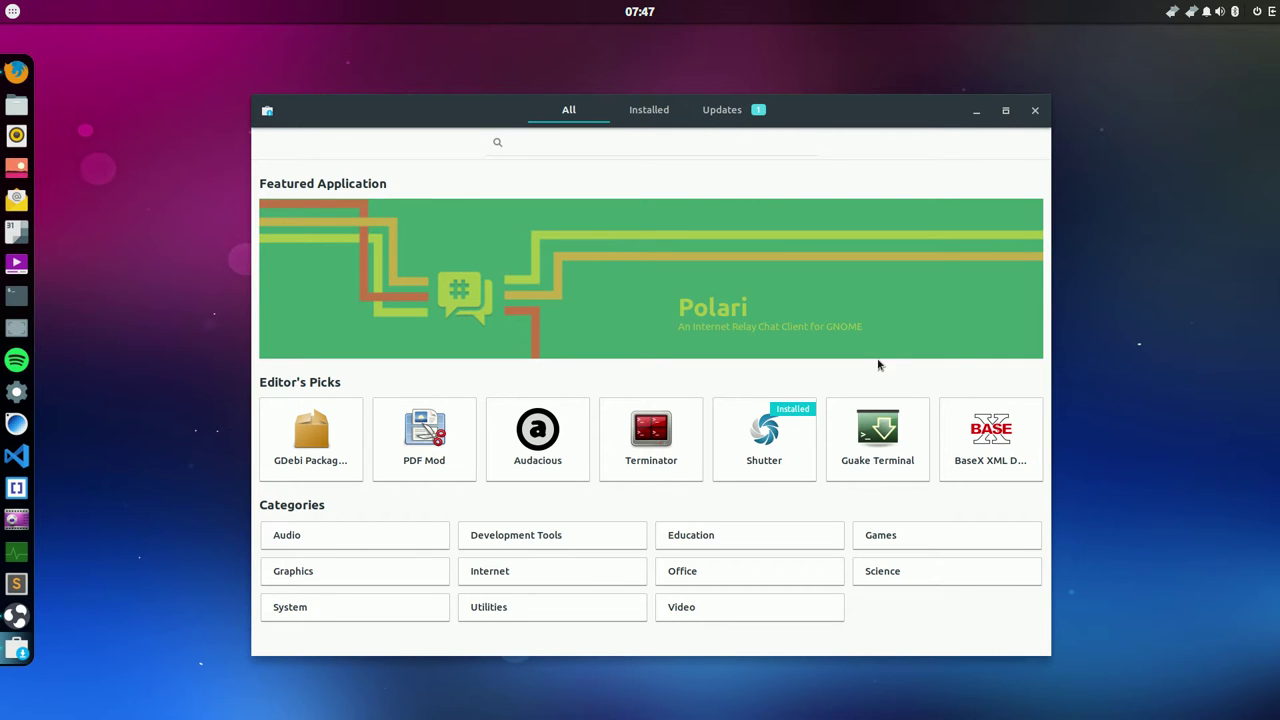
Browse the Development Tools and Audio categories in the software center.
{"action": "left_click", "coordinate": [490, 540]}
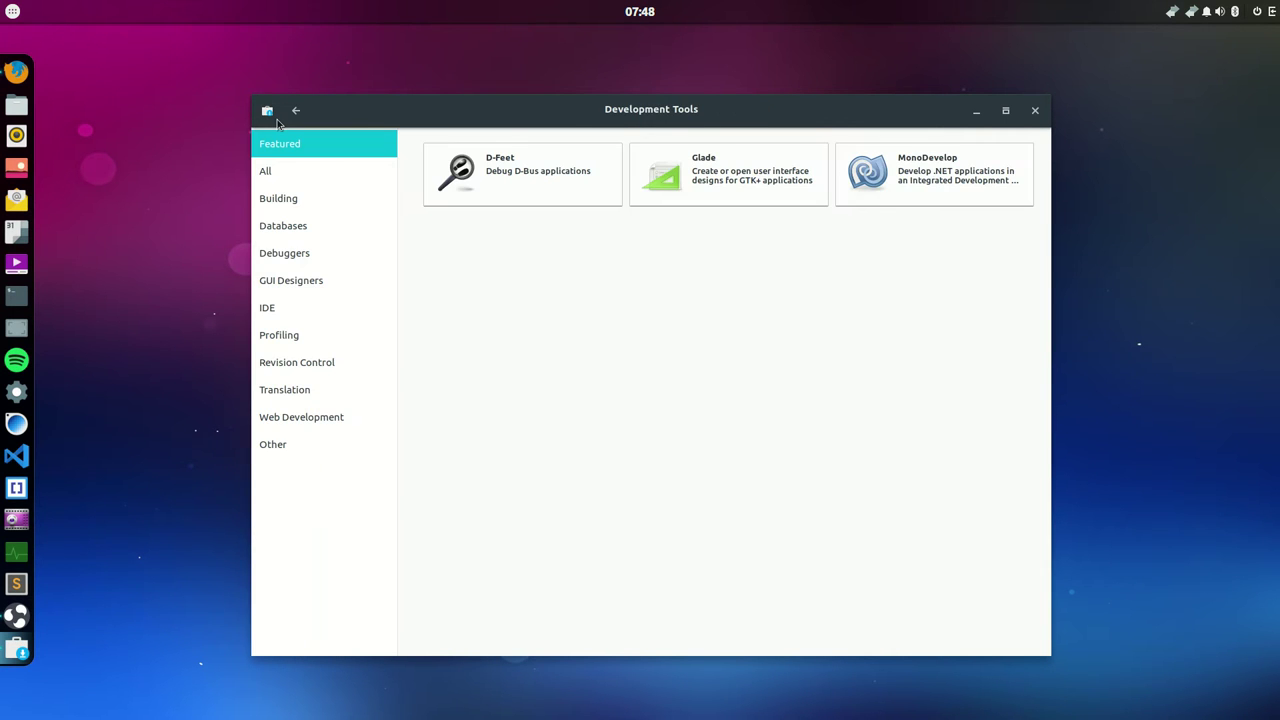
{"action": "left_click", "coordinate": [295, 110]}
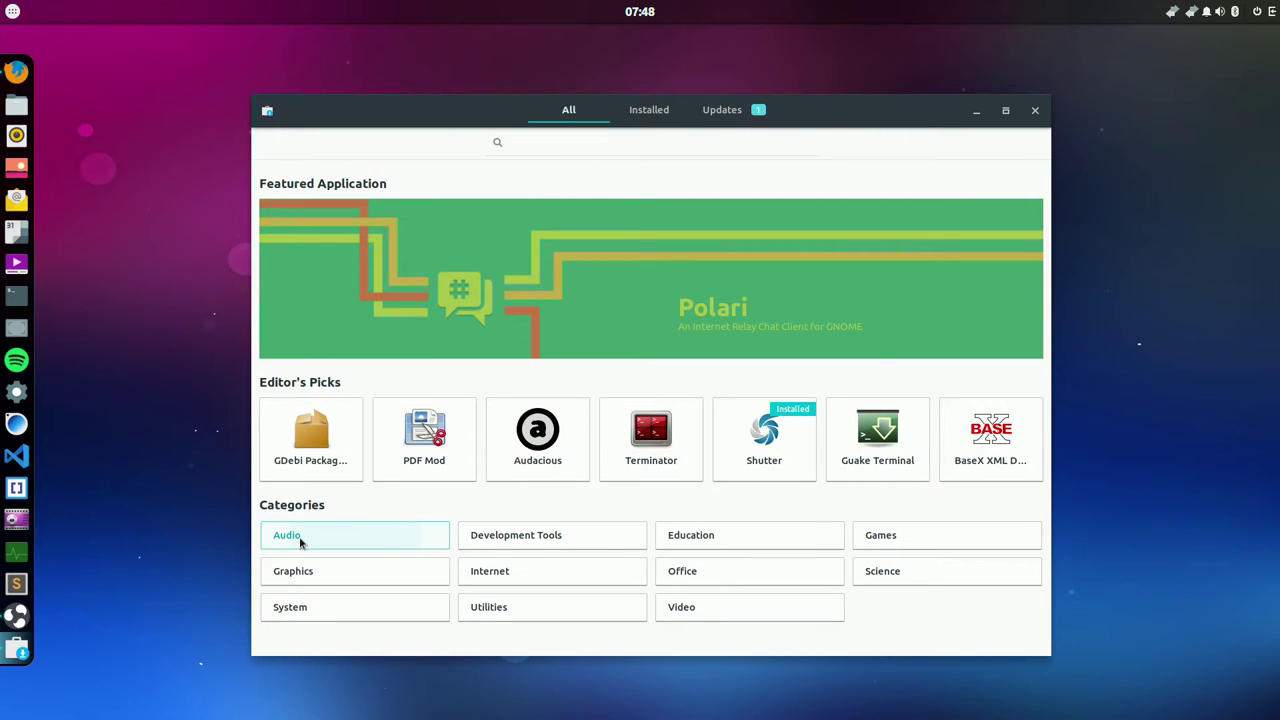
{"action": "left_click", "coordinate": [300, 538]}
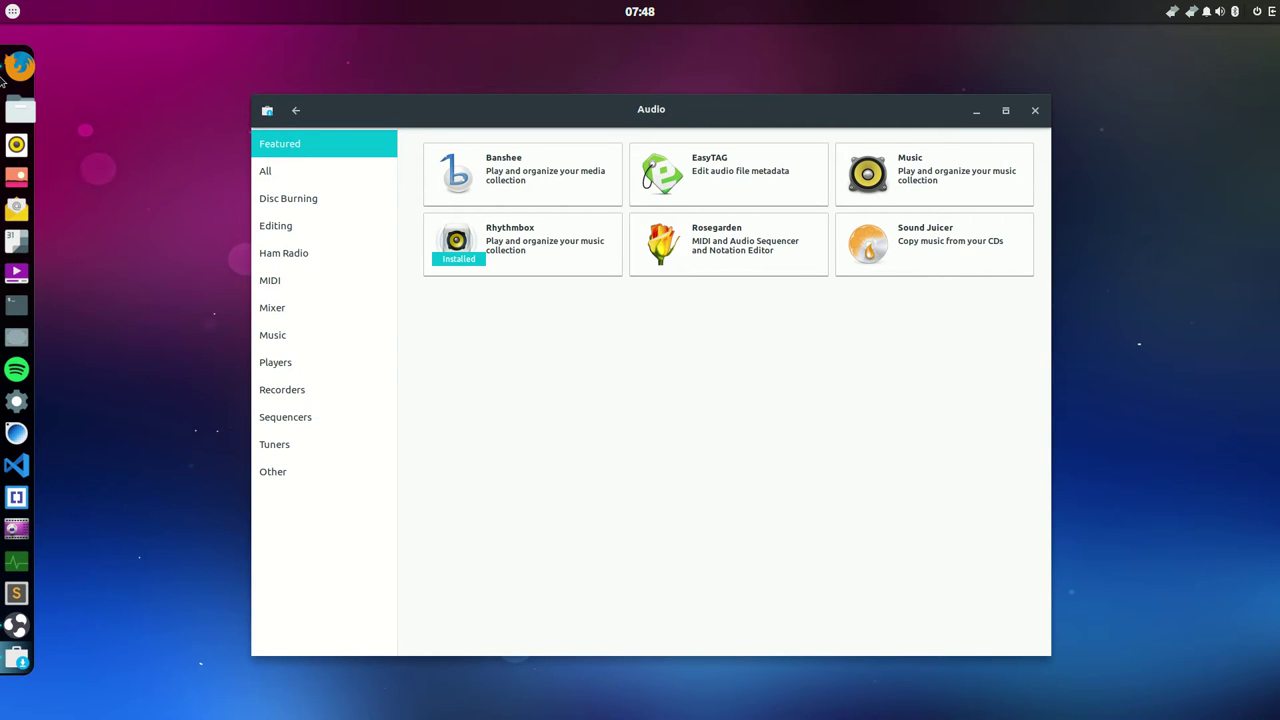
Open Budgie Settings from the sidebar and set the icon theme to Moka.
{"action": "left_click", "coordinate": [1272, 14]}
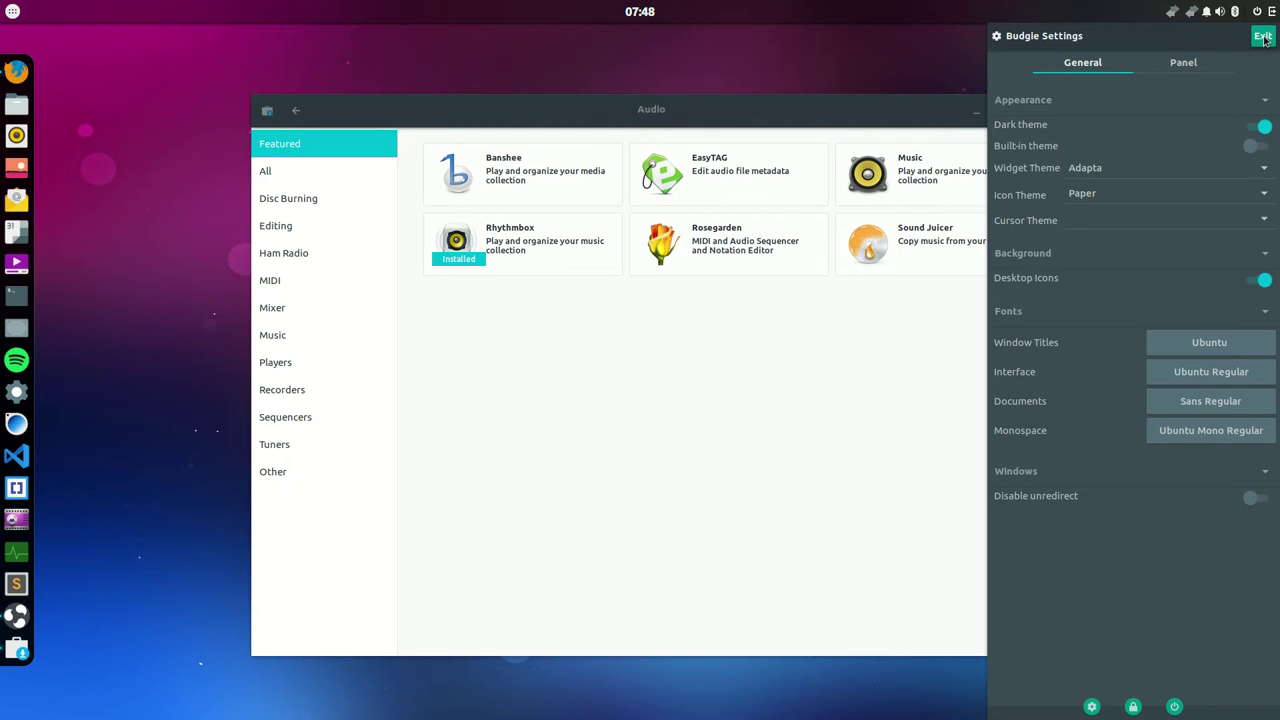
{"action": "left_click", "coordinate": [1104, 196]}
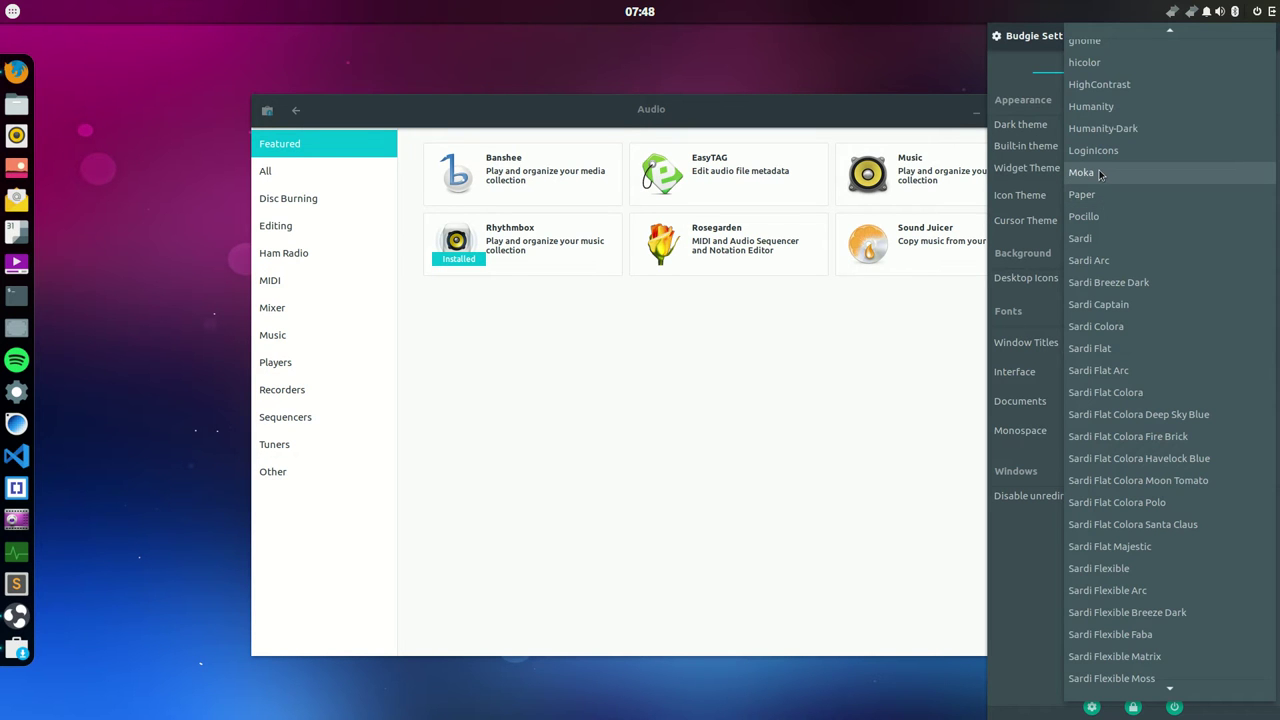
{"action": "left_click", "coordinate": [1099, 174]}
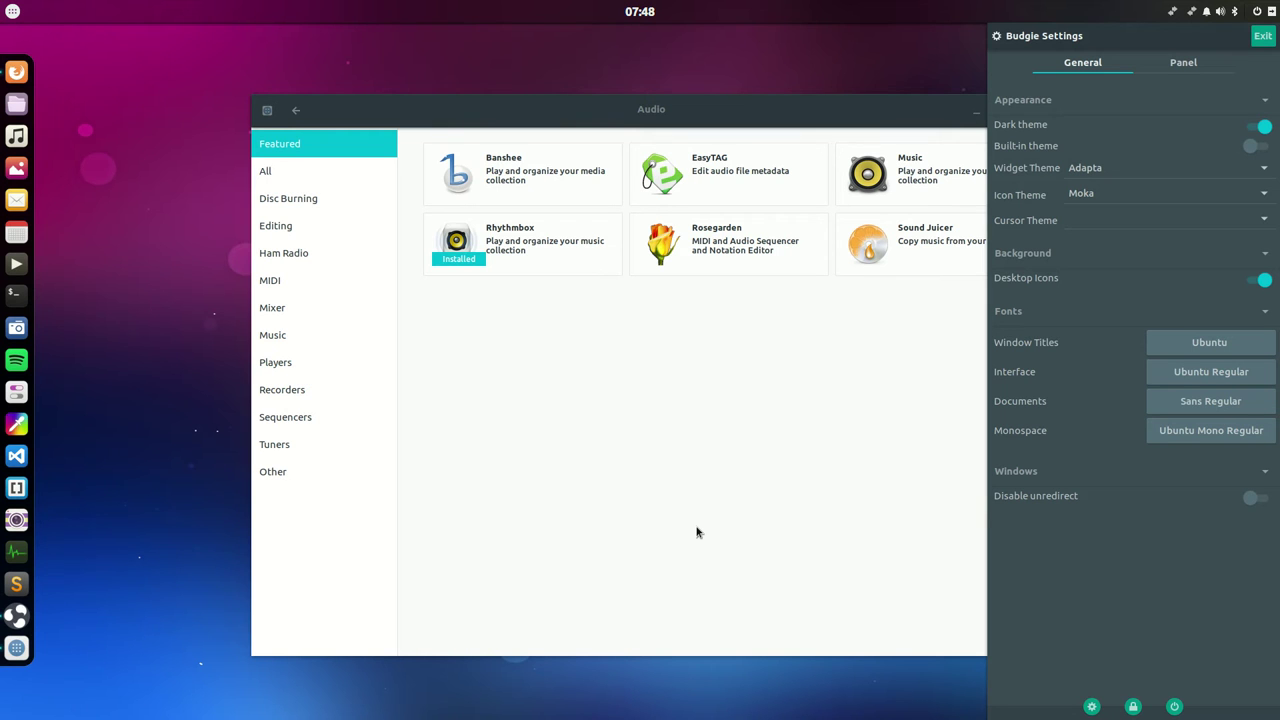
Dismiss the sidebar, move the software center window aside, and close both it and the budgie-remix welcome window.
{"action": "left_click_drag", "start_coordinate": [660, 114], "coordinate": [515, 78]}
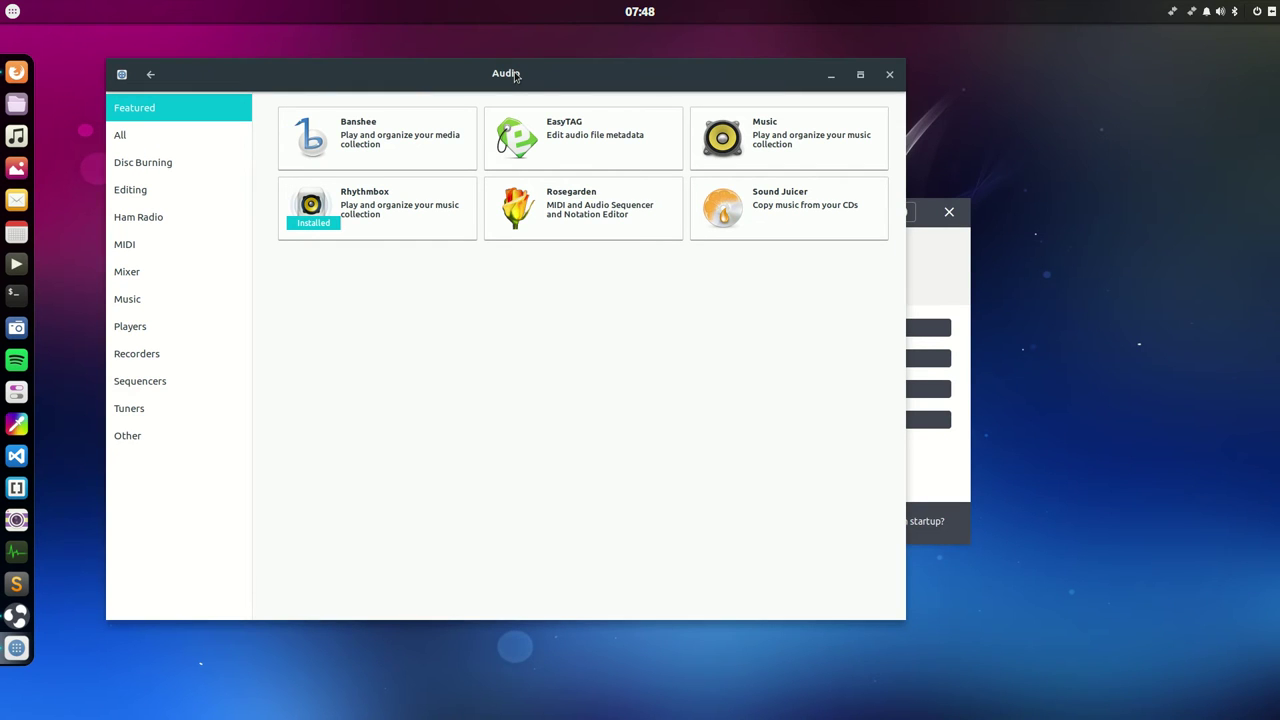
{"action": "left_click", "coordinate": [889, 74]}
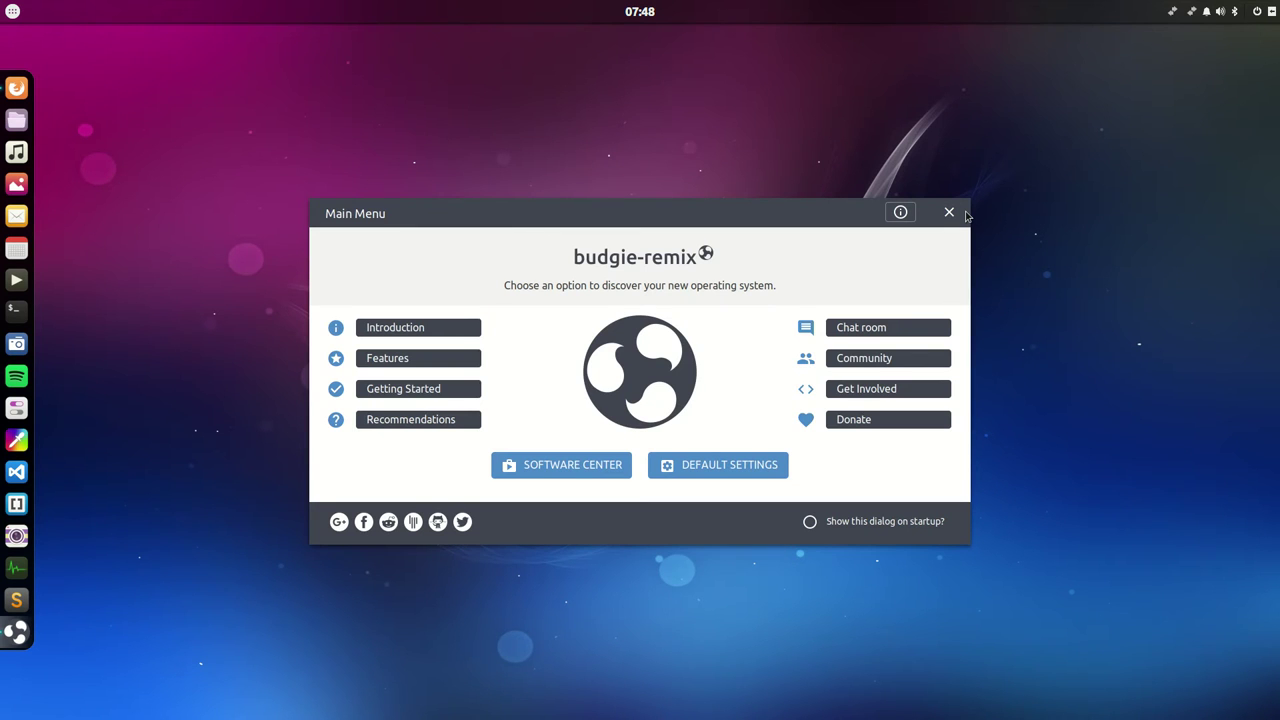
{"action": "left_click", "coordinate": [949, 213]}
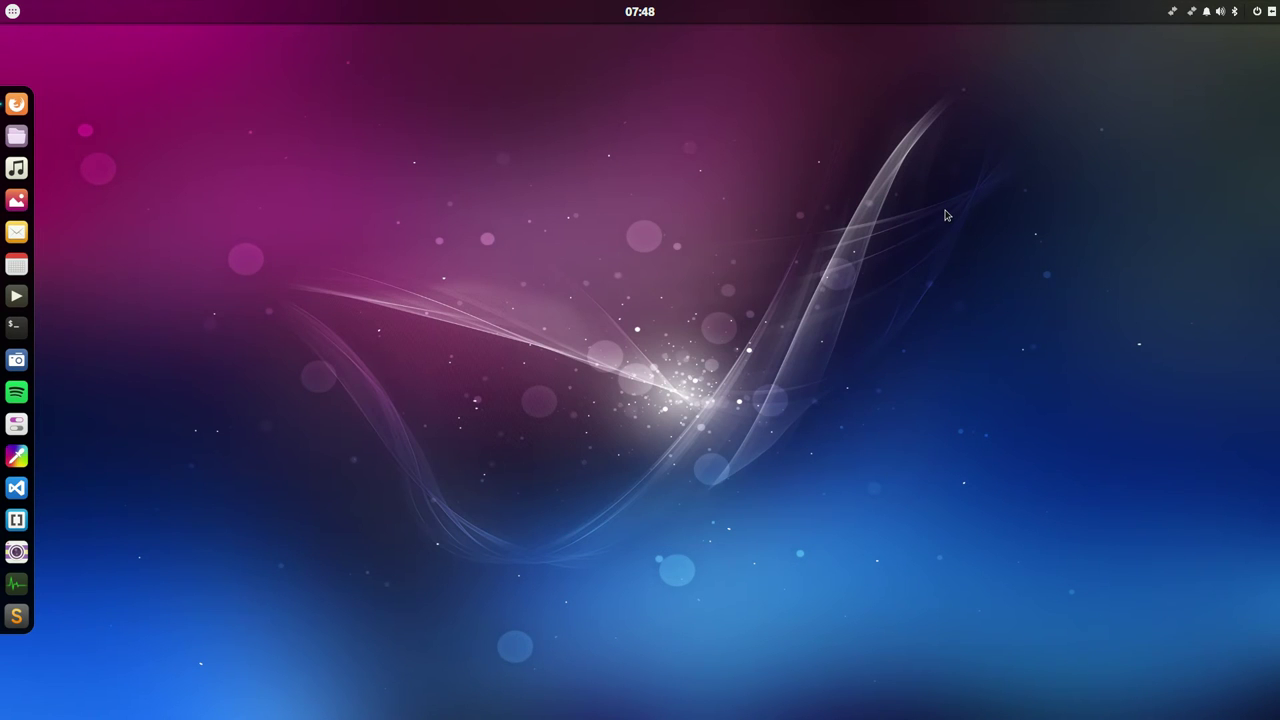